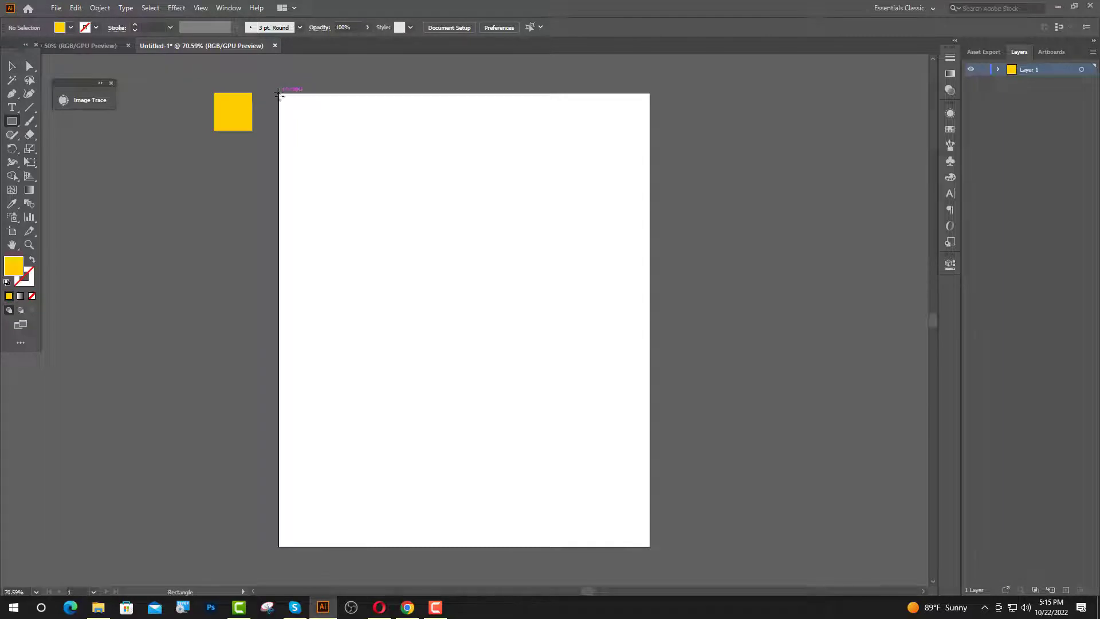
# - Draw a 9 × 11 in rectangle covering the artboard, fill it black, and lock it as the background
pyautogui.moveTo(279, 93); pyautogui.dragTo(649, 548)
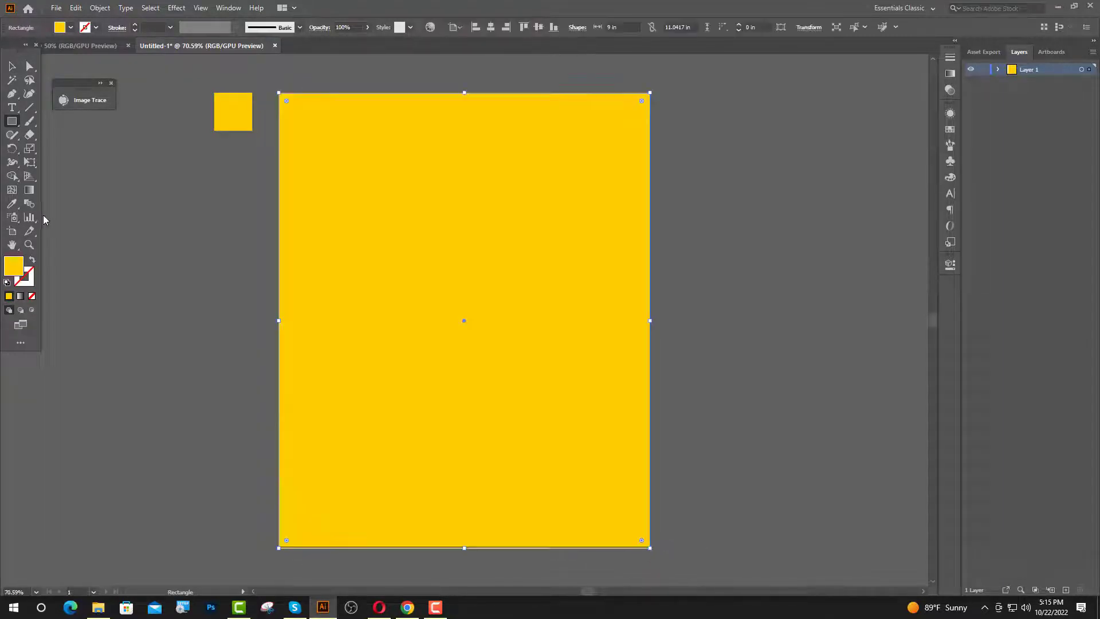
pyautogui.click(11, 65)
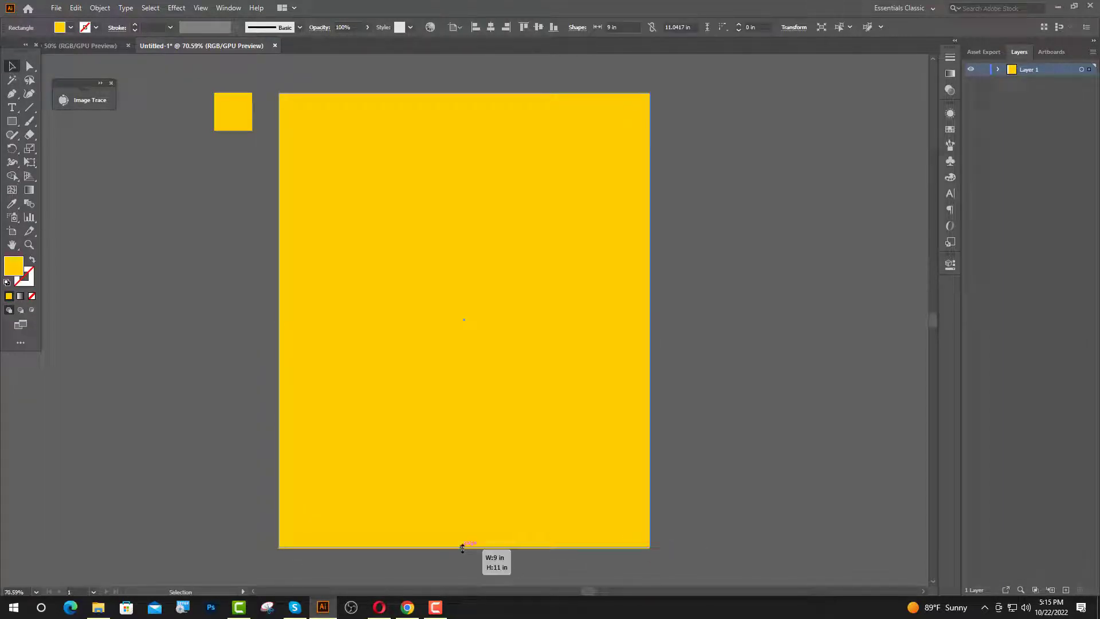
pyautogui.moveTo(463, 547); pyautogui.dragTo(462, 545)
pyautogui.click(67, 27)
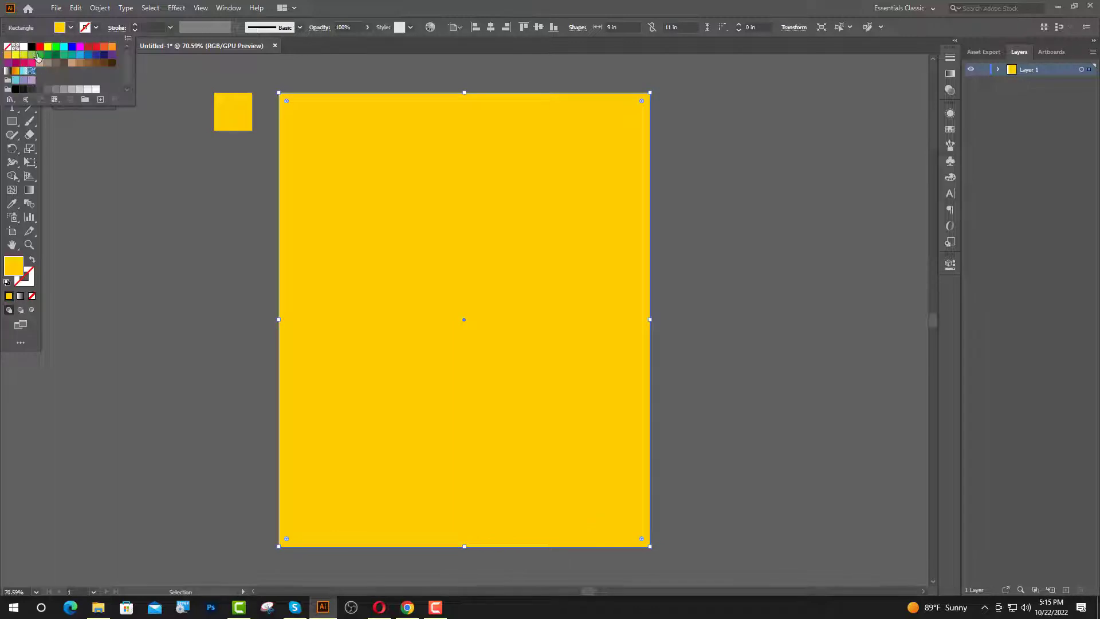
pyautogui.click(31, 47)
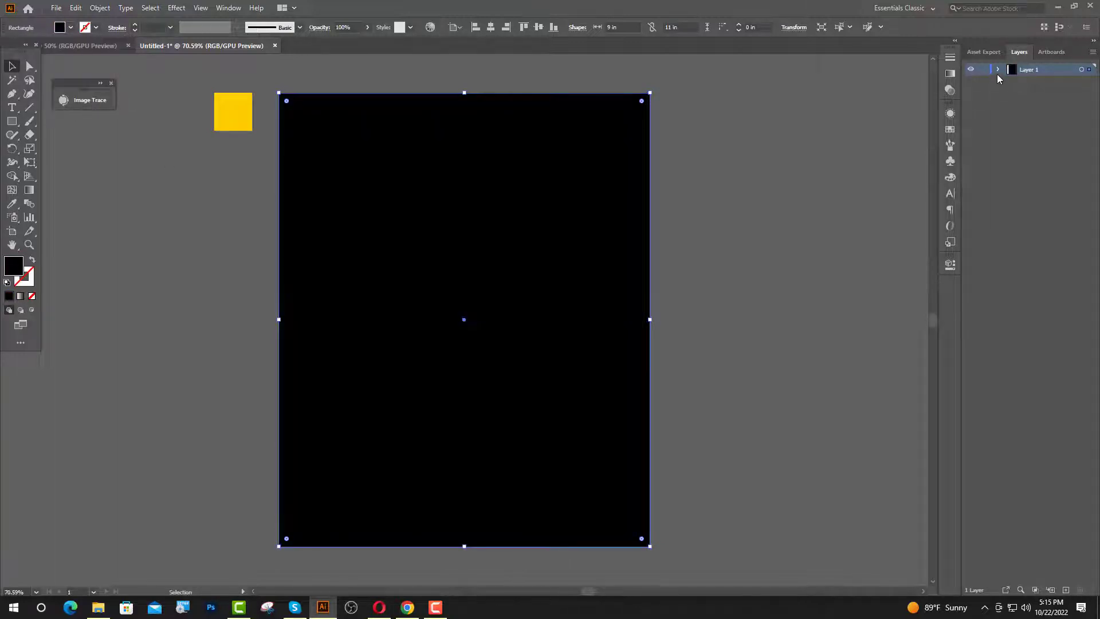
pyautogui.click(983, 82)
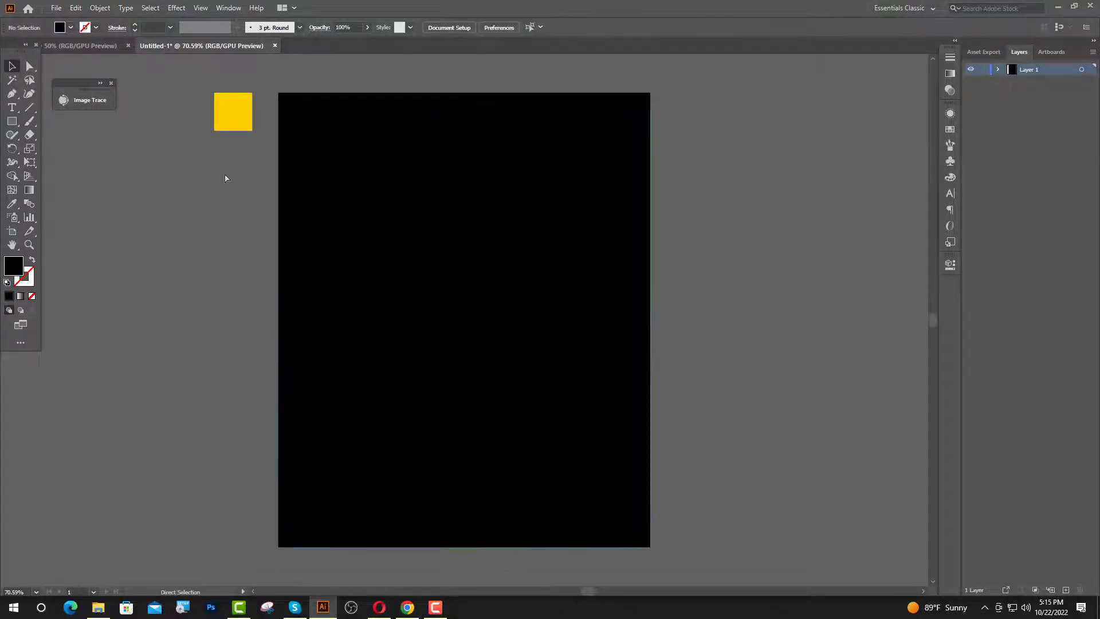
# - Show the rulers, place a horizontal guide near the artboard's upper edge and two vertical guides, and centre the vertical pair horizontally
pyautogui.hotkey('ctrl', 'r')
pyautogui.moveTo(345, 112); pyautogui.dragTo(324, 137)
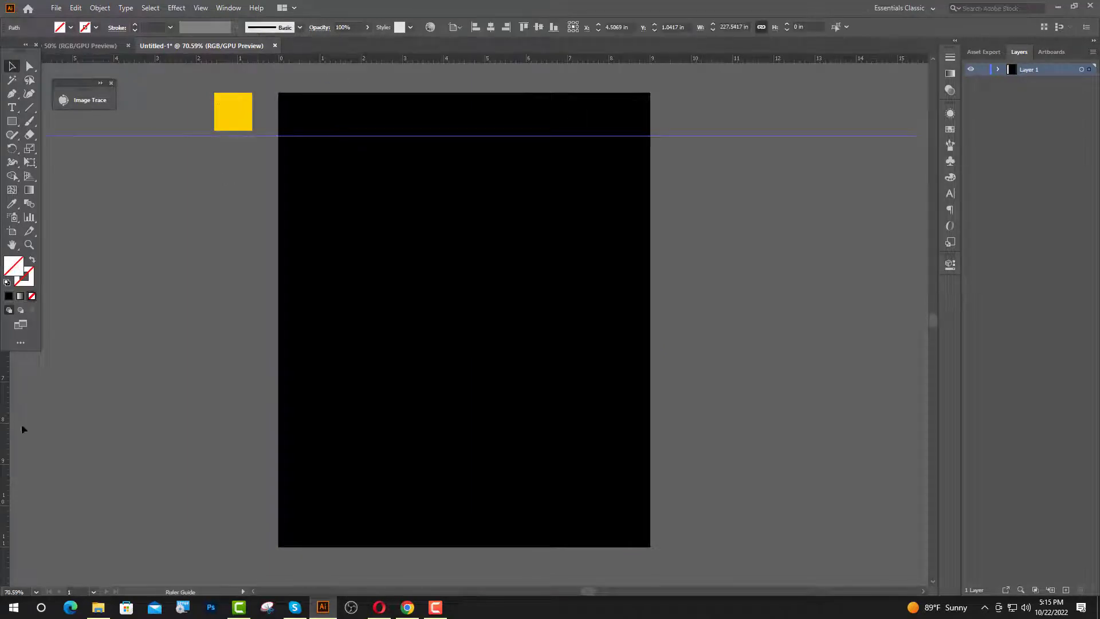
pyautogui.moveTo(267, 464); pyautogui.dragTo(584, 482)
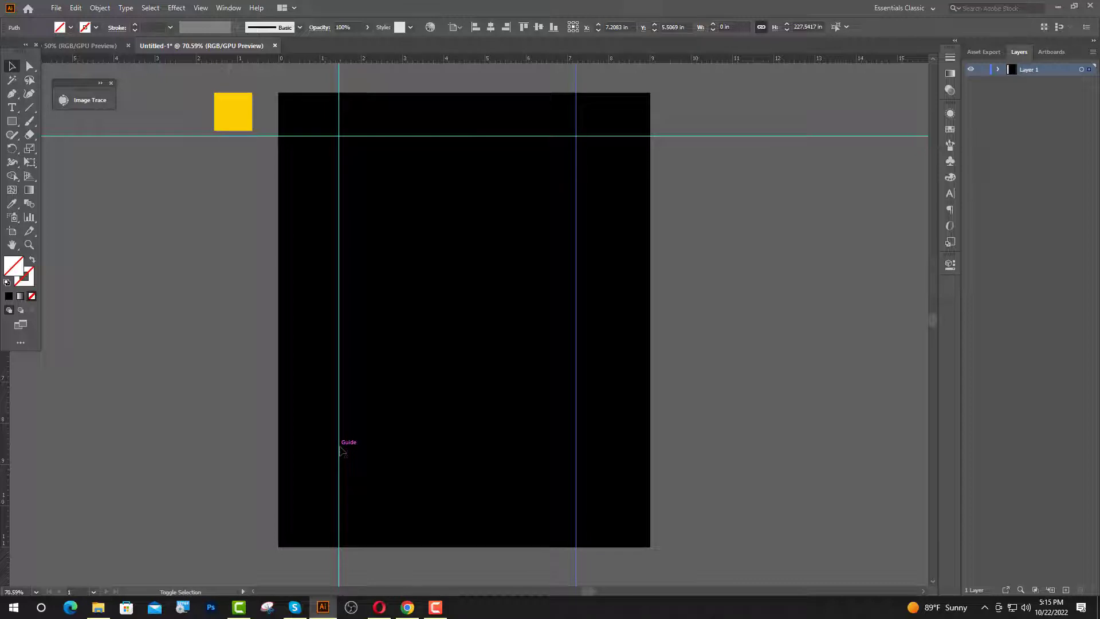
pyautogui.keyDown('shift'); pyautogui.click(339, 446); pyautogui.keyUp('shift')
pyautogui.hotkey('ctrl', 'g')
pyautogui.click(491, 27)
pyautogui.click(619, 141)
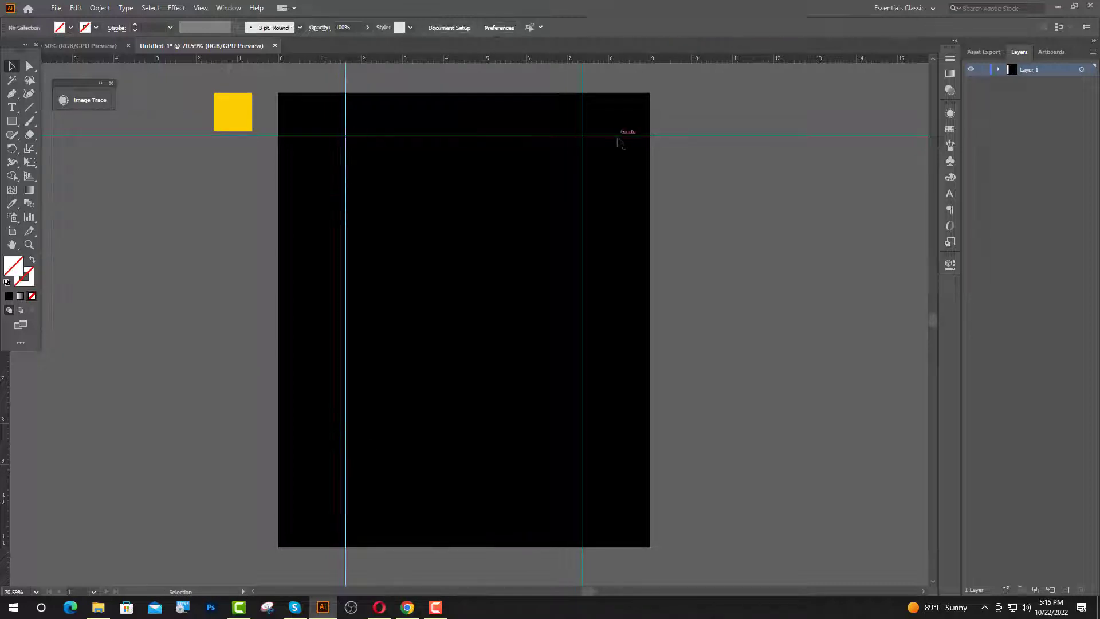
# - Add a second horizontal guide near the artboard's lower edge and group it with the upper horizontal guide
pyautogui.moveTo(619, 141); pyautogui.dragTo(645, 462)
pyautogui.keyDown('shift'); pyautogui.click(676, 136); pyautogui.keyUp('shift')
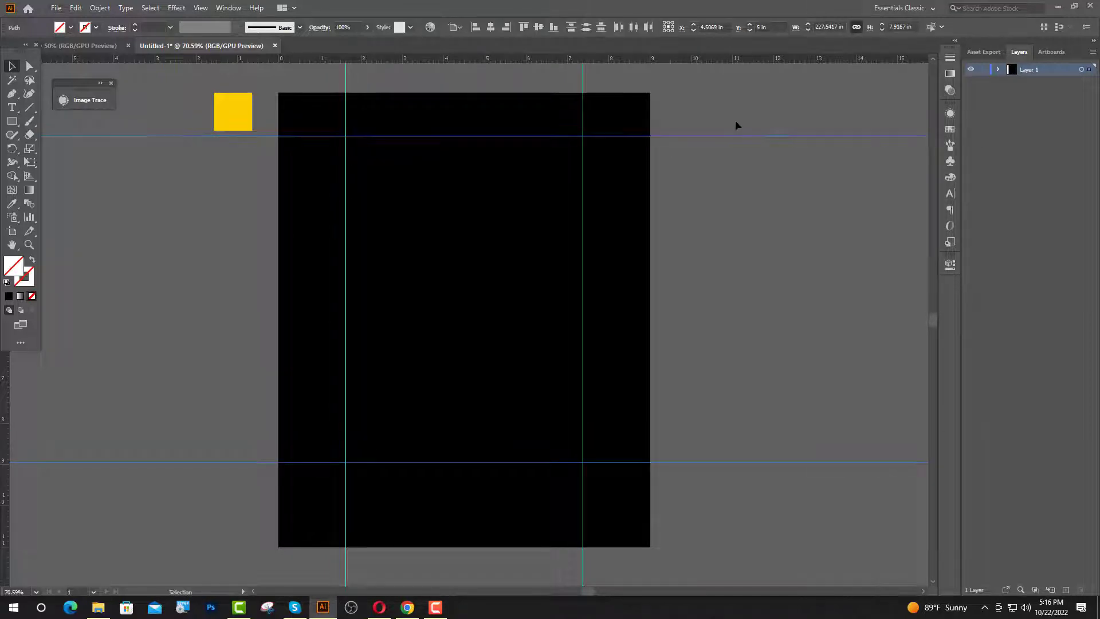
pyautogui.hotkey('ctrl', 'g')
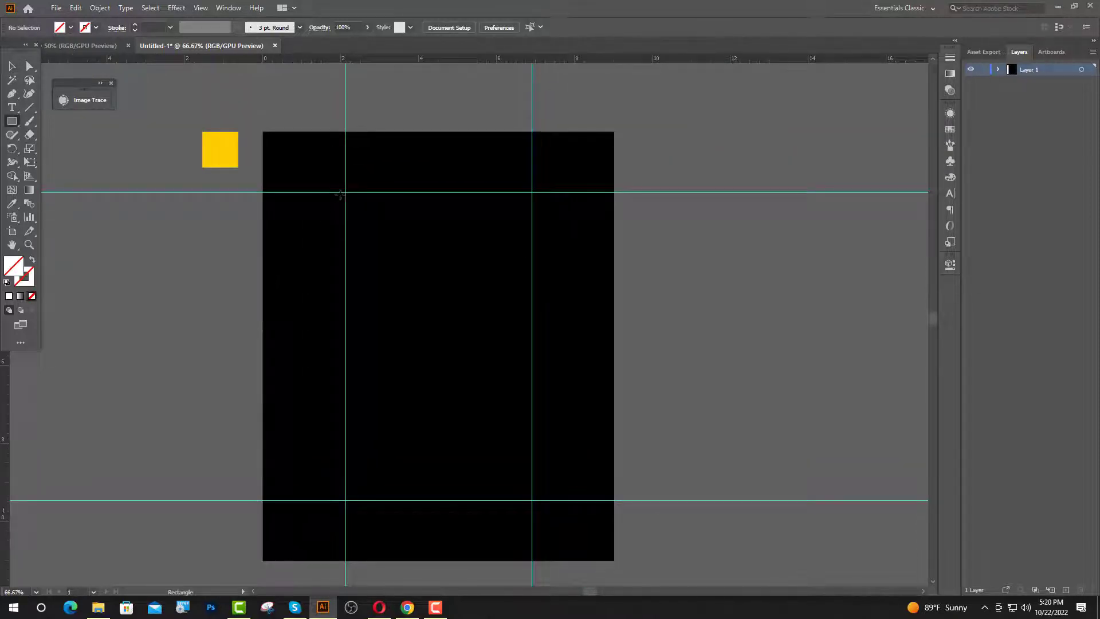
# - Draw a bar about 4.79 × 0.31 in between the vertical guides, below the upper guide, filled with the sample square's yellow
pyautogui.moveTo(345, 192); pyautogui.dragTo(532, 204)
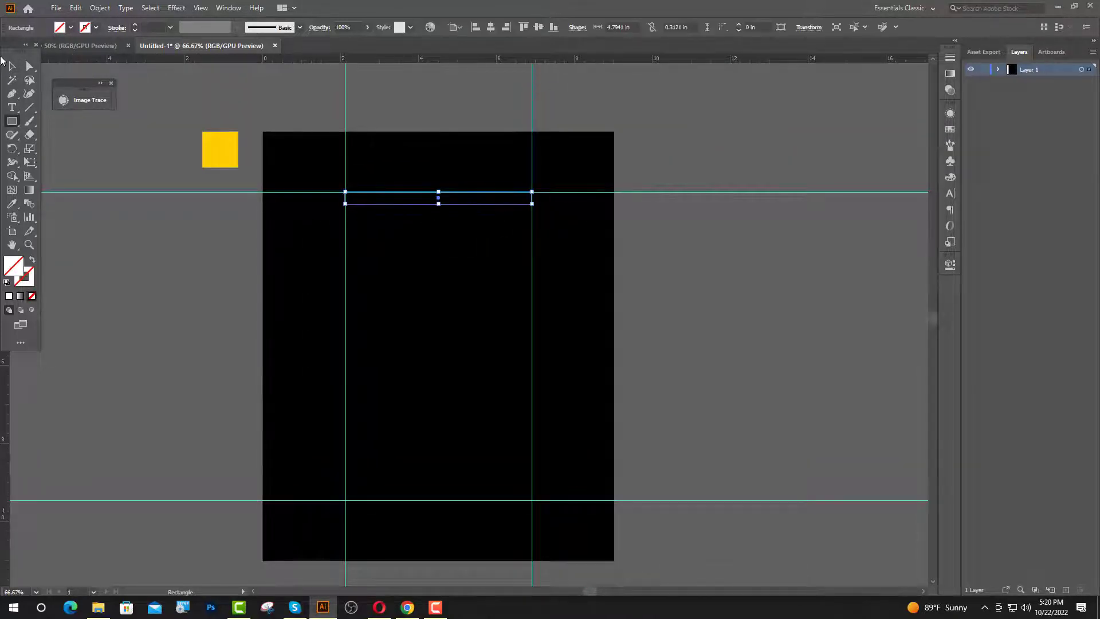
pyautogui.click(12, 189)
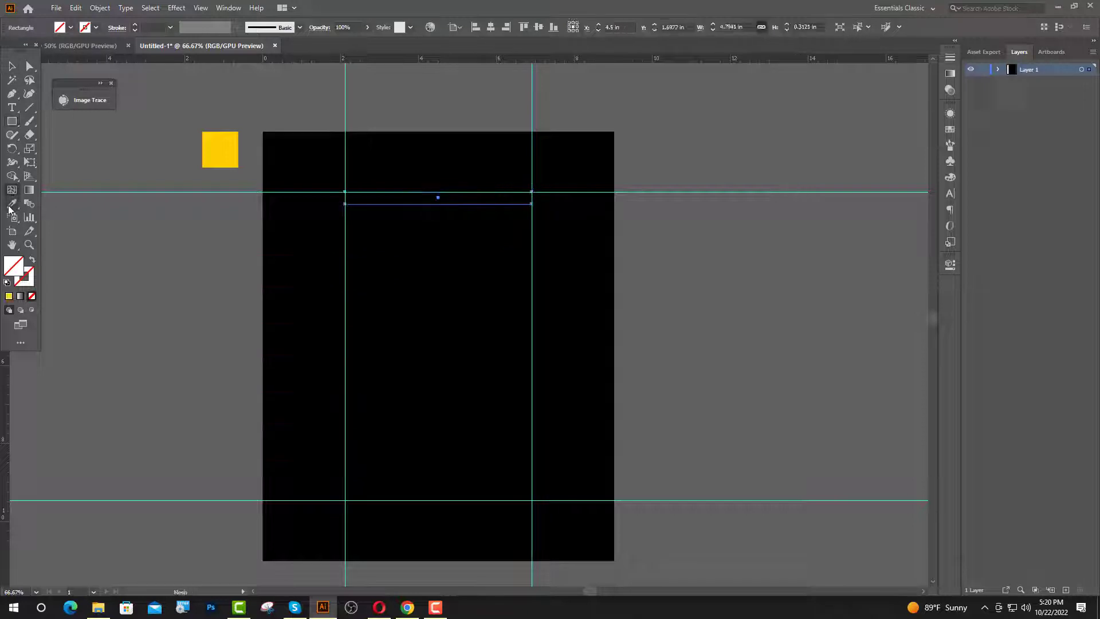
pyautogui.click(222, 149)
# - Draw a narrow upright yellow rectangle about 0.22 × 1.31 in below the bar and slant its upper end to the right
pyautogui.click(12, 120)
pyautogui.moveTo(418, 261); pyautogui.dragTo(449, 277)
pyautogui.press('v')
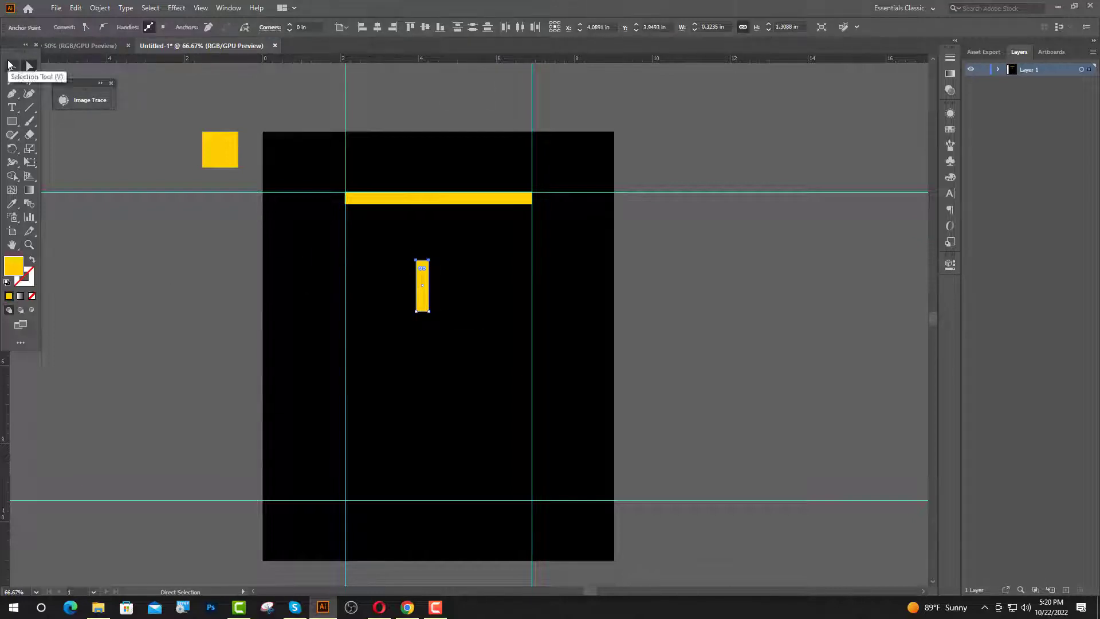
pyautogui.hotkey('shift', 'Right')
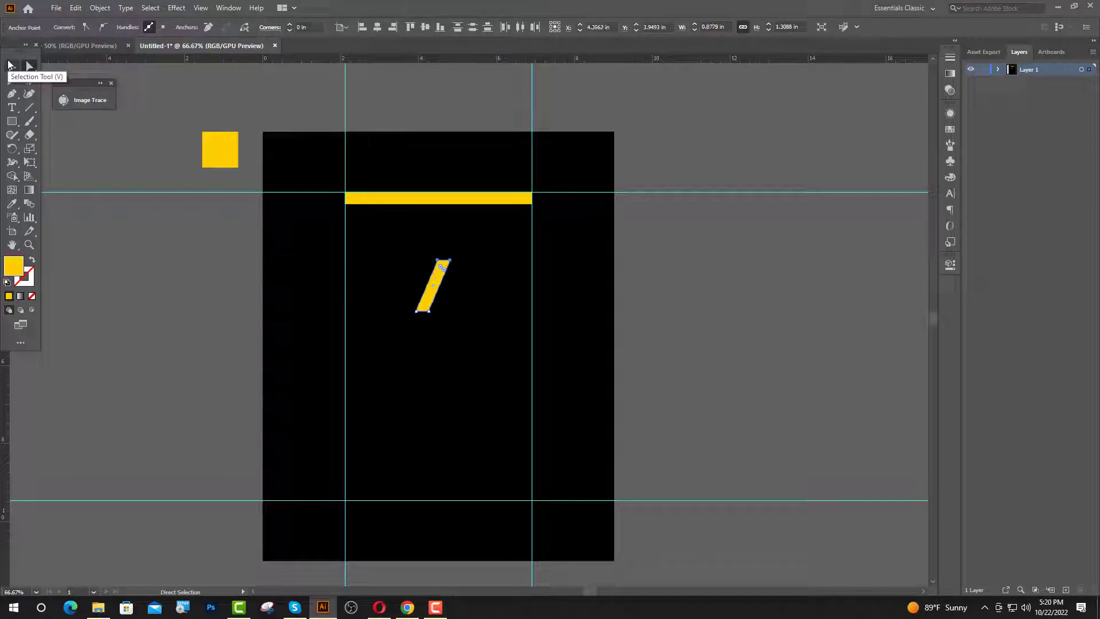
# - Position the slanted strip across the right part of the yellow bar and duplicate it to form two parallel strips
pyautogui.click(8, 64)
pyautogui.moveTo(435, 297); pyautogui.dragTo(499, 217)
pyautogui.keyDown('shift'); pyautogui.click(433, 286); pyautogui.keyUp('shift')
pyautogui.click(535, 176)
pyautogui.scroll(2, 533, 178)
pyautogui.moveTo(453, 261); pyautogui.dragTo(460, 261)
pyautogui.click(483, 298)
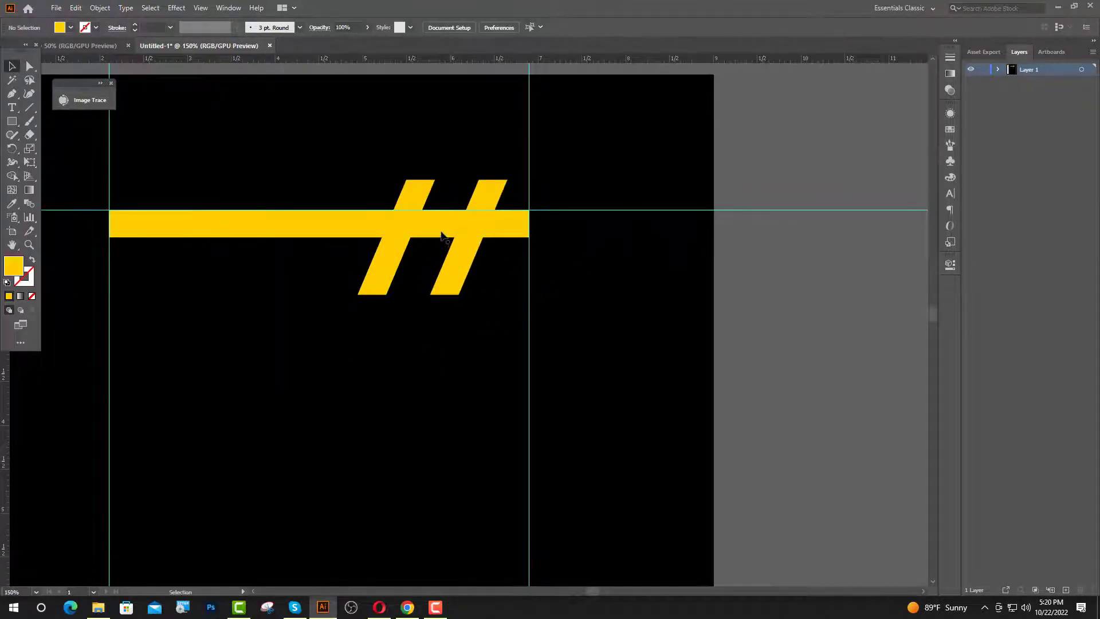
# - Select the bar and both slanted strips and subtract the strips from the bar with Minus Front
pyautogui.hotkey('ctrl', 'a')
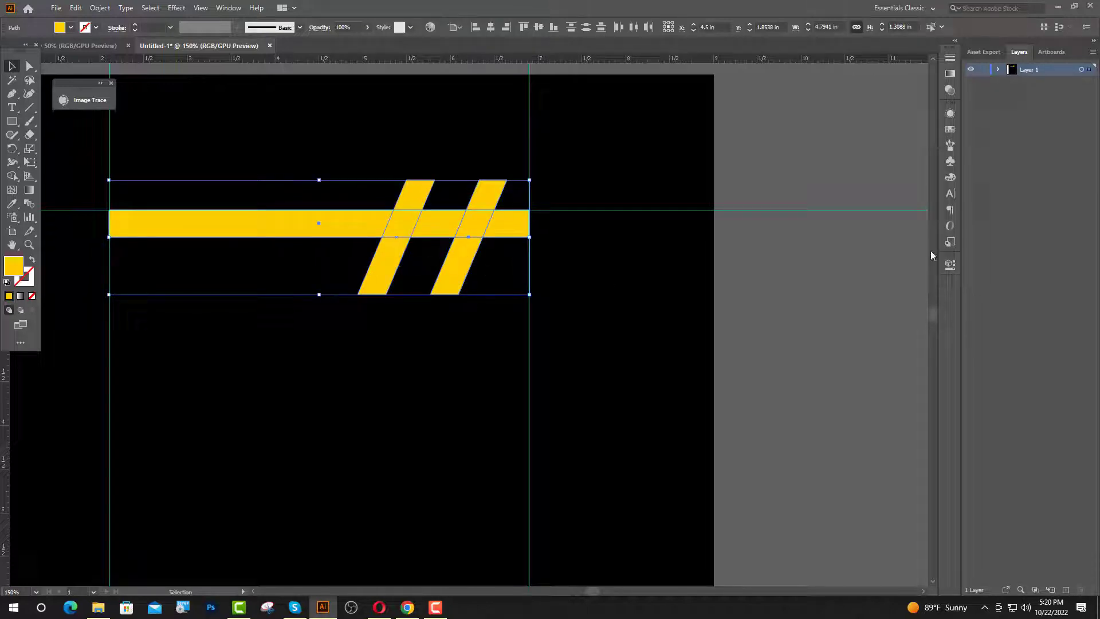
pyautogui.click(951, 265)
pyautogui.click(825, 411)
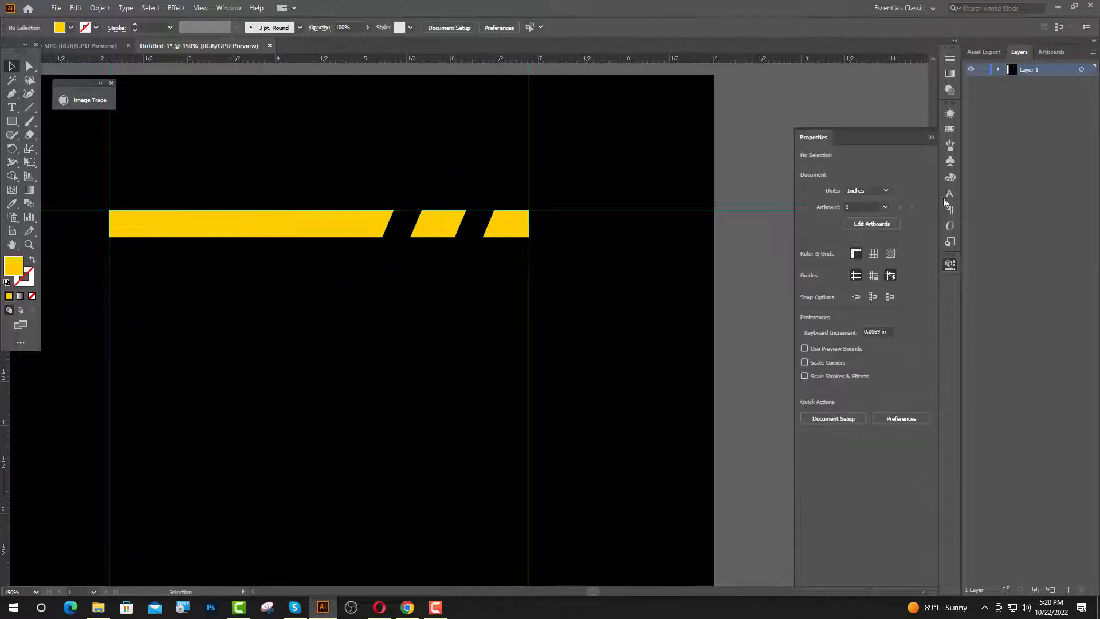
pyautogui.click(932, 138)
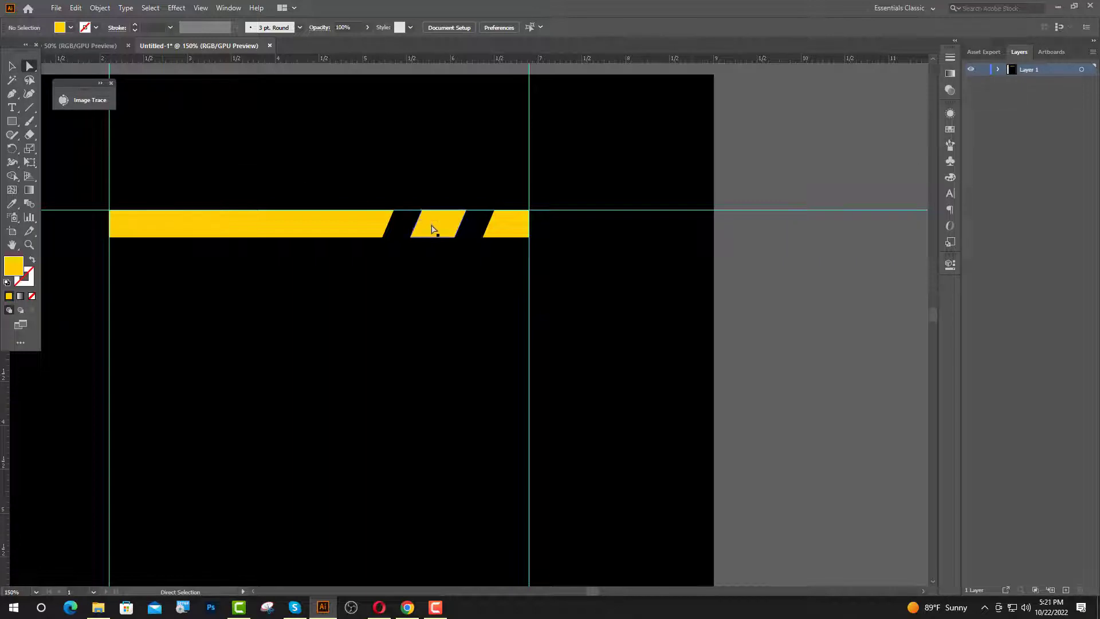
# - Fill the small slanted piece between the two cuts in the bar with white
pyautogui.click(434, 229)
pyautogui.click(71, 27)
pyautogui.click(23, 53)
pyautogui.press('v')
pyautogui.click(439, 362)
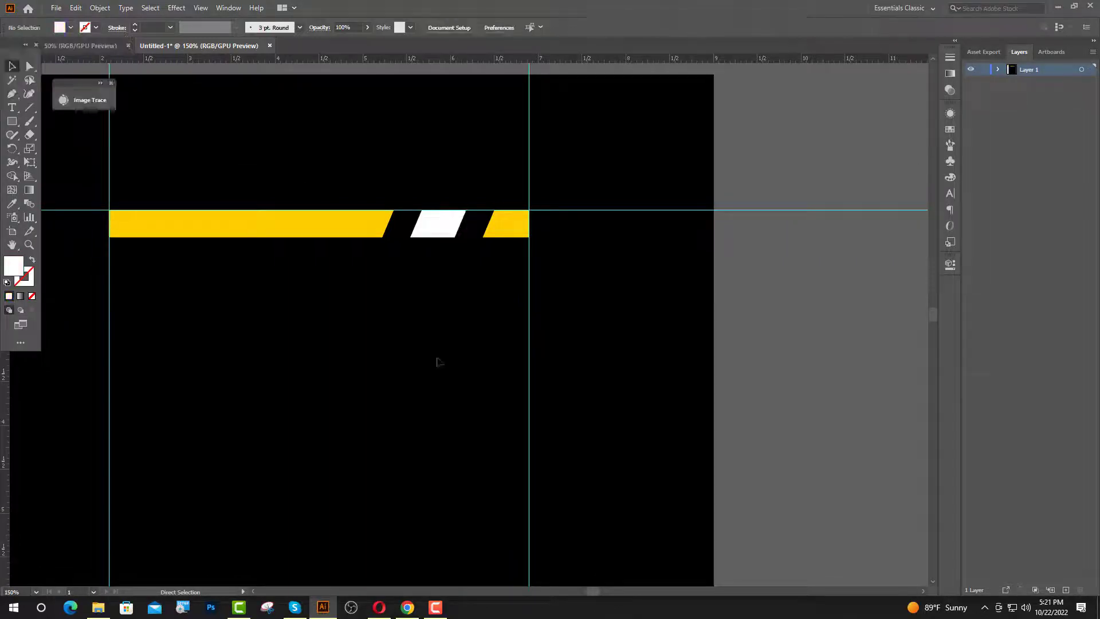
# - Add the text PR in Poppins Bold, 200 pt, below the bar and fill it white
pyautogui.scroll(-2, 439, 362)
pyautogui.scroll(-2, 439, 362)
pyautogui.press('t')
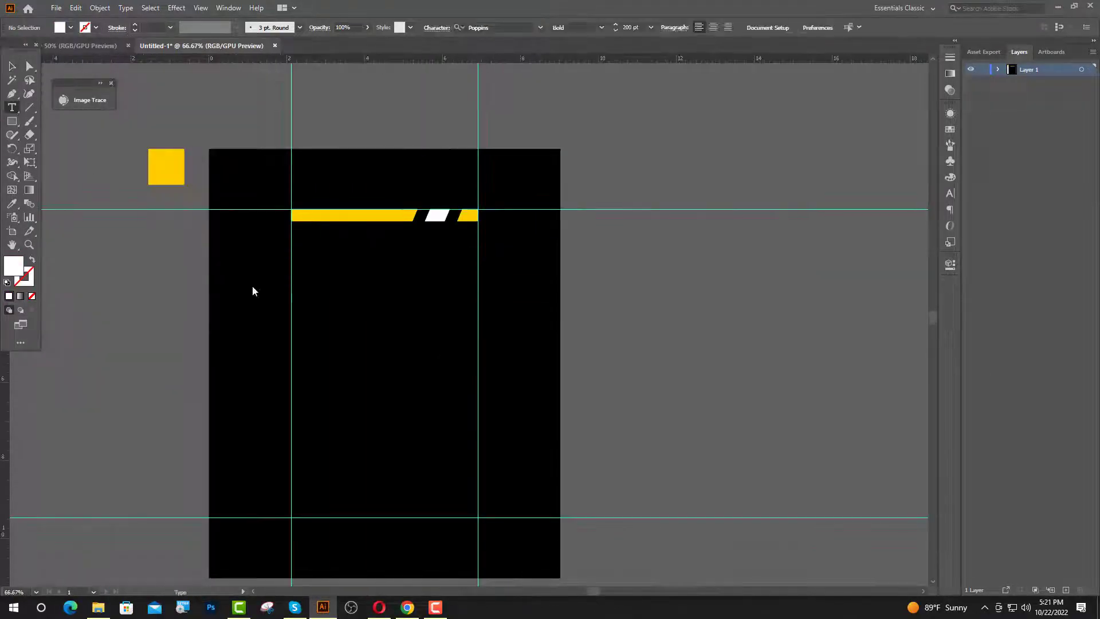
pyautogui.click(300, 297)
pyautogui.write('M')
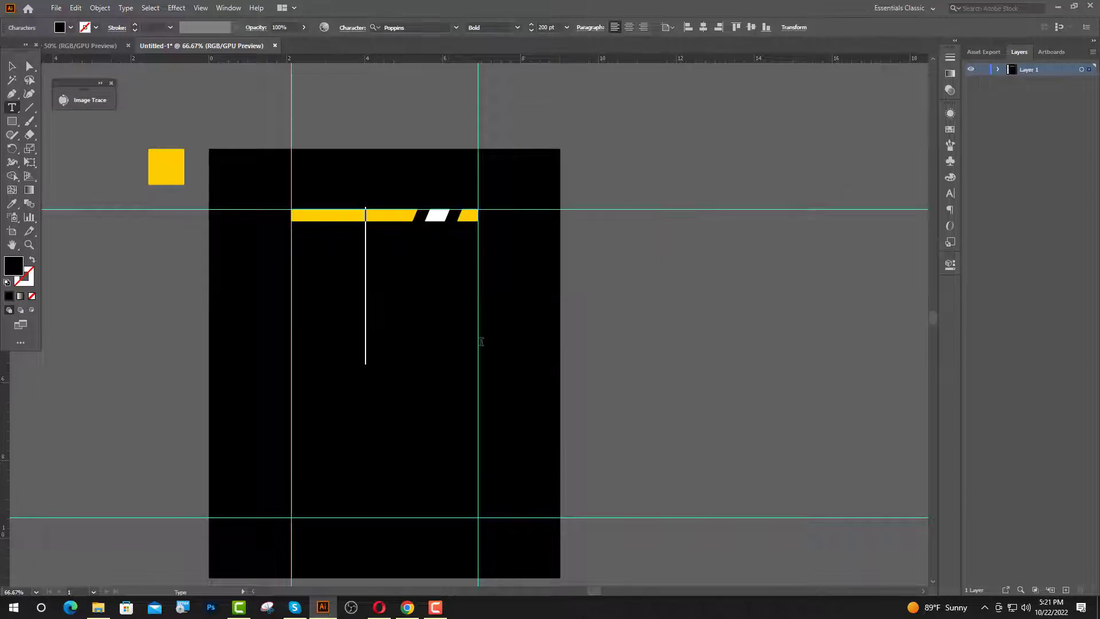
pyautogui.press('Escape')
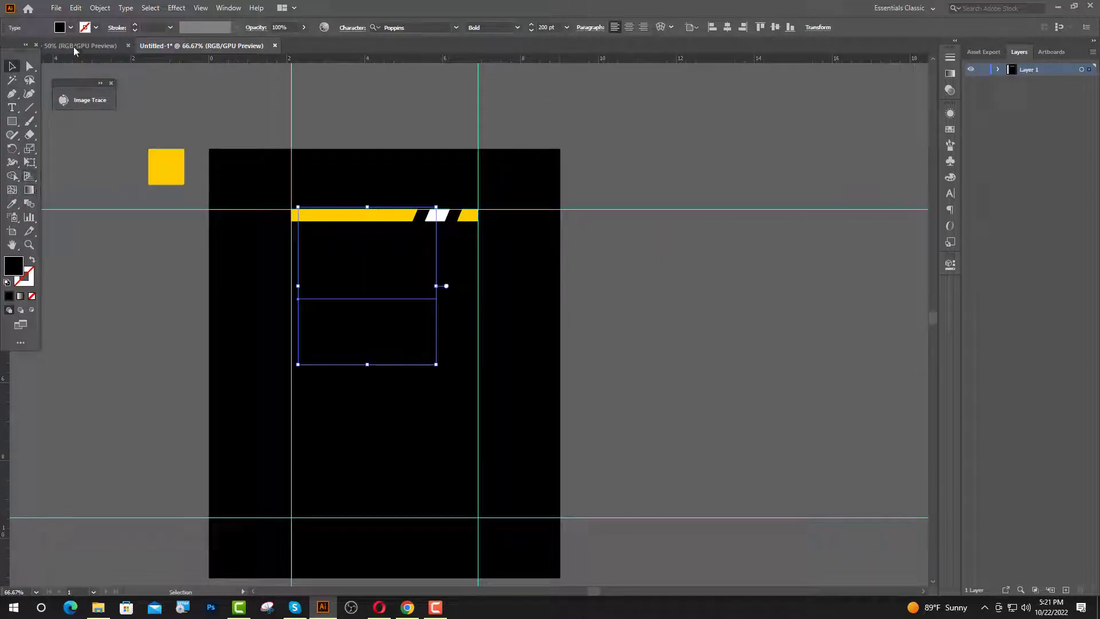
pyautogui.click(72, 28)
pyautogui.click(25, 47)
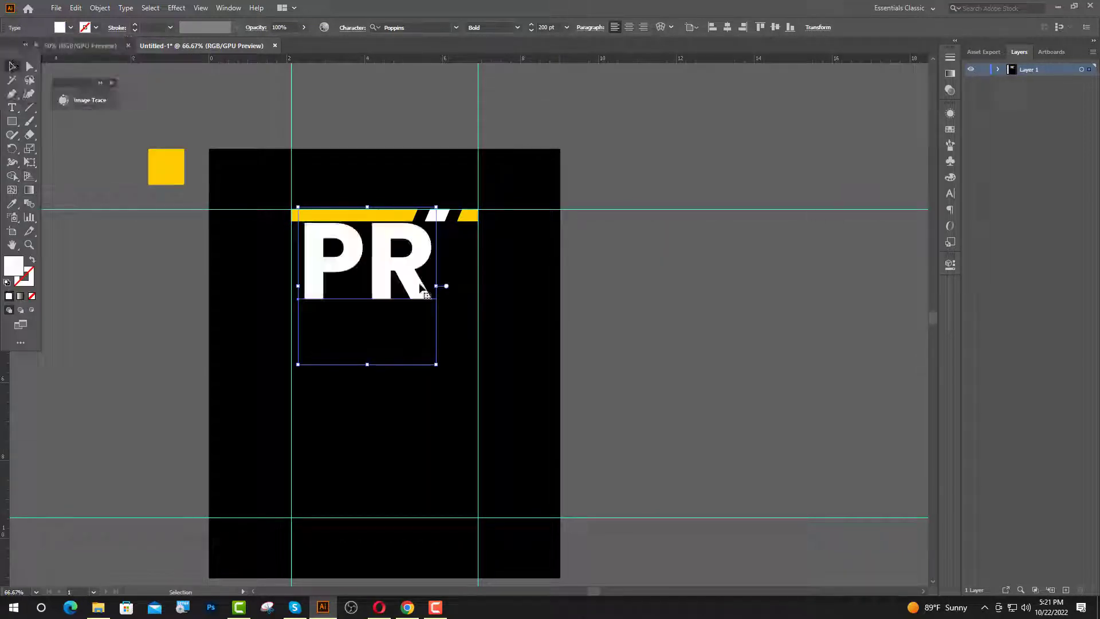
# - Convert PR to outlines, align it to the left guide below the bar, and enlarge it to reach the right guide
pyautogui.rightClick(379, 274)
pyautogui.click(430, 352)
pyautogui.scroll(1, 314, 261)
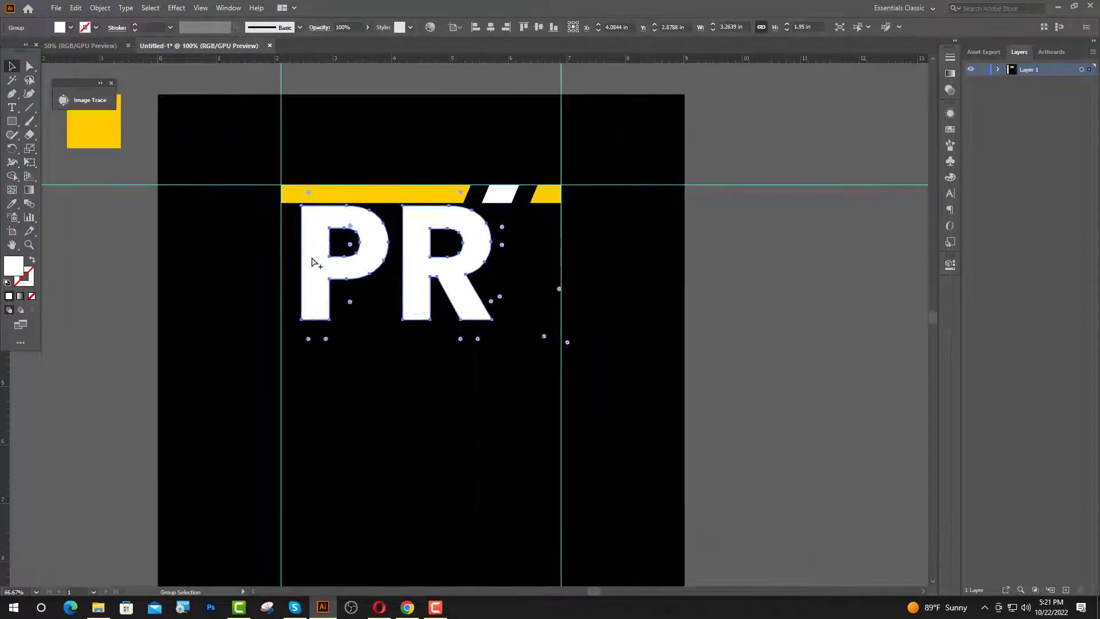
pyautogui.moveTo(314, 260); pyautogui.dragTo(294, 272)
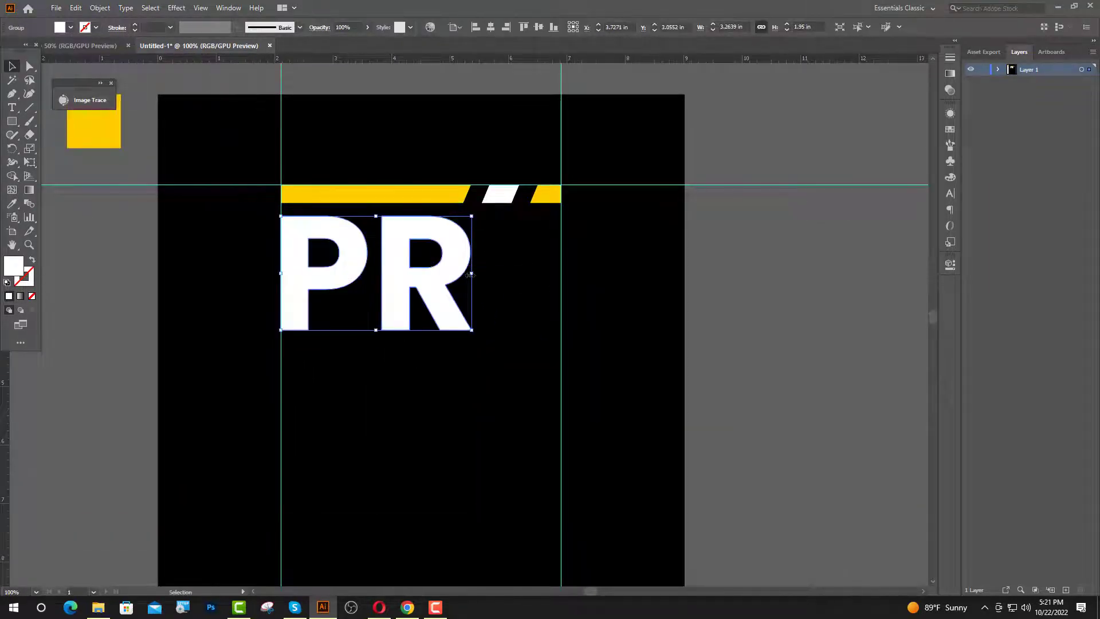
pyautogui.moveTo(471, 274); pyautogui.dragTo(561, 279)
pyautogui.moveTo(532, 279); pyautogui.dragTo(535, 291)
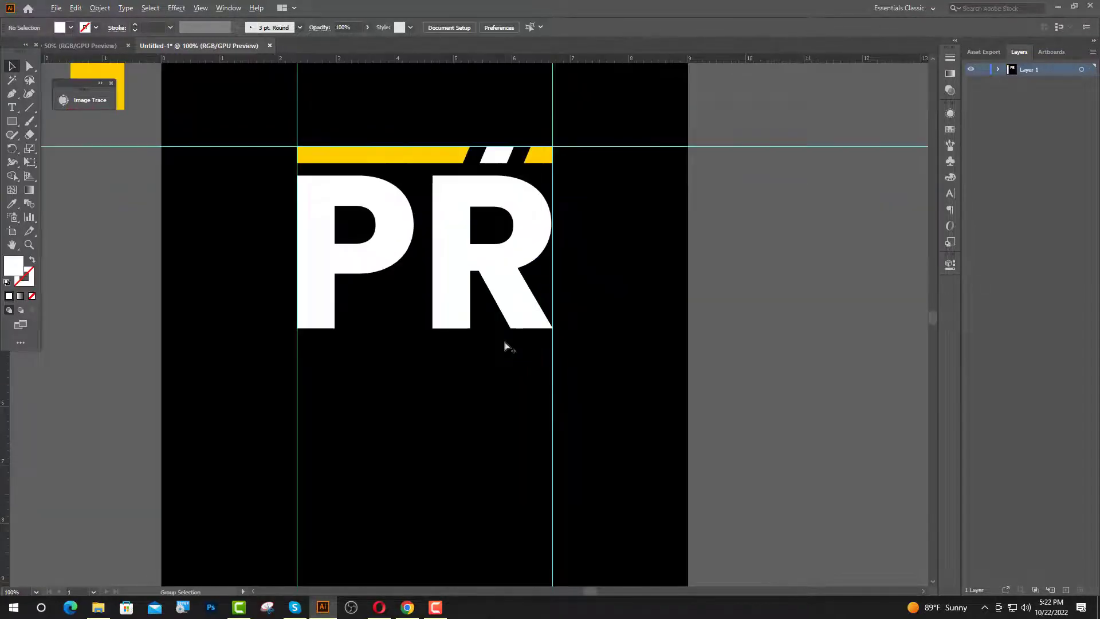
# - Draw a thin bar about 4.37 × 0.13 in below PR between the vertical guides and fill it with the upper bar's yellow
pyautogui.scroll(-2, 506, 327)
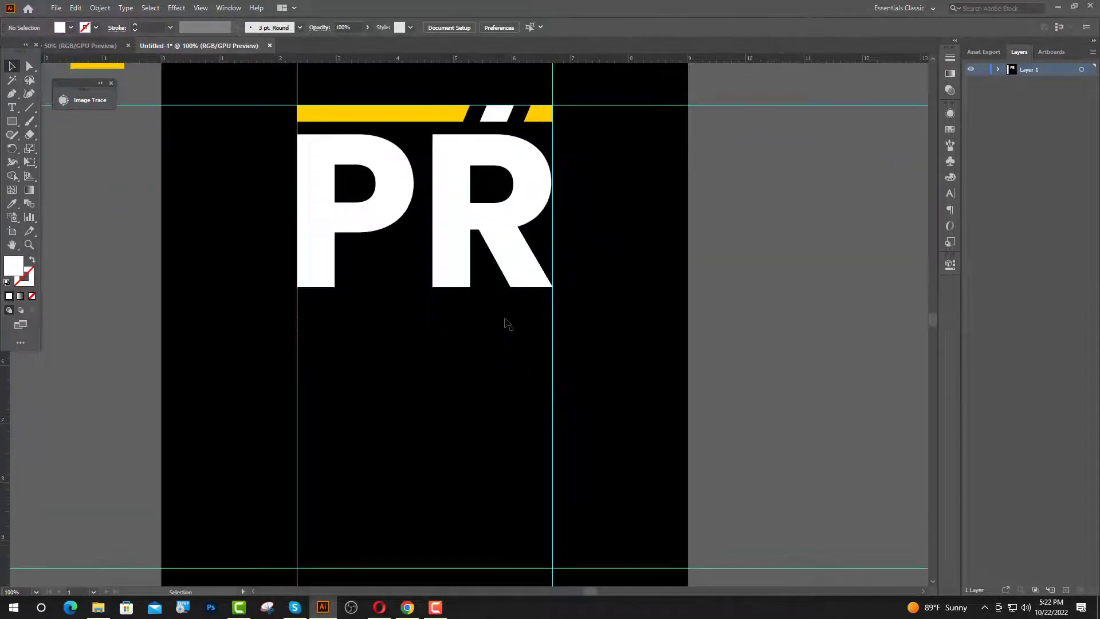
pyautogui.moveTo(298, 304)
pyautogui.mouseDown()
pyautogui.moveTo(454, 319)
pyautogui.moveTo(552, 313)
pyautogui.mouseUp()
pyautogui.click(12, 68)
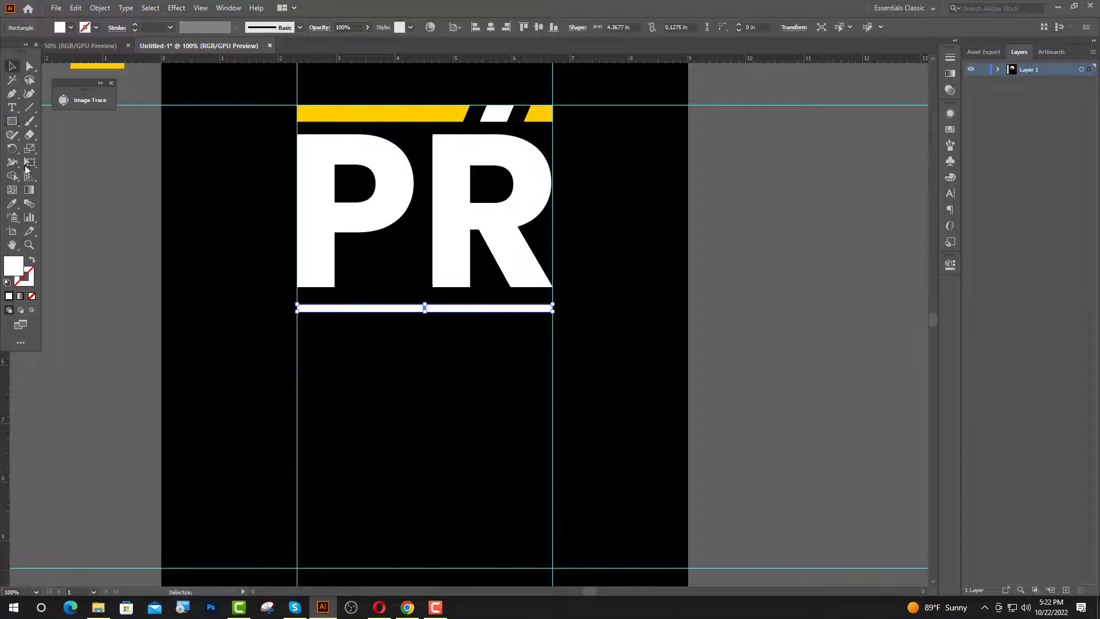
pyautogui.click(12, 206)
pyautogui.click(340, 114)
# - Reduce the upper striped bar's height slightly, and move the thin lower bar and PR up slightly
pyautogui.click(12, 67)
pyautogui.click(395, 114)
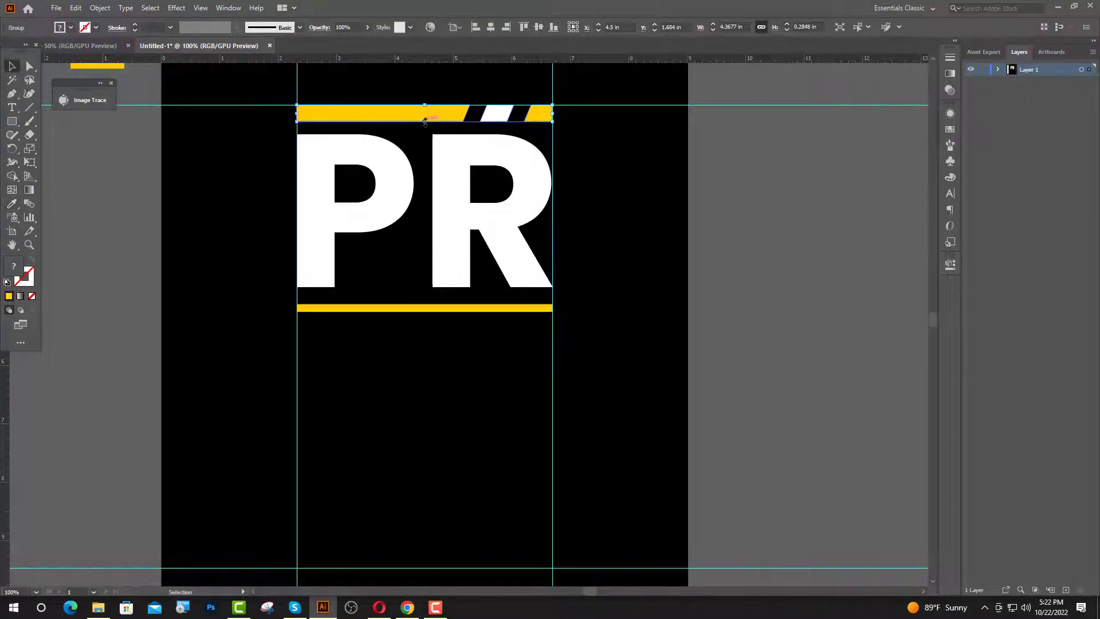
pyautogui.moveTo(424, 122); pyautogui.dragTo(425, 118)
pyautogui.moveTo(425, 310); pyautogui.dragTo(425, 306)
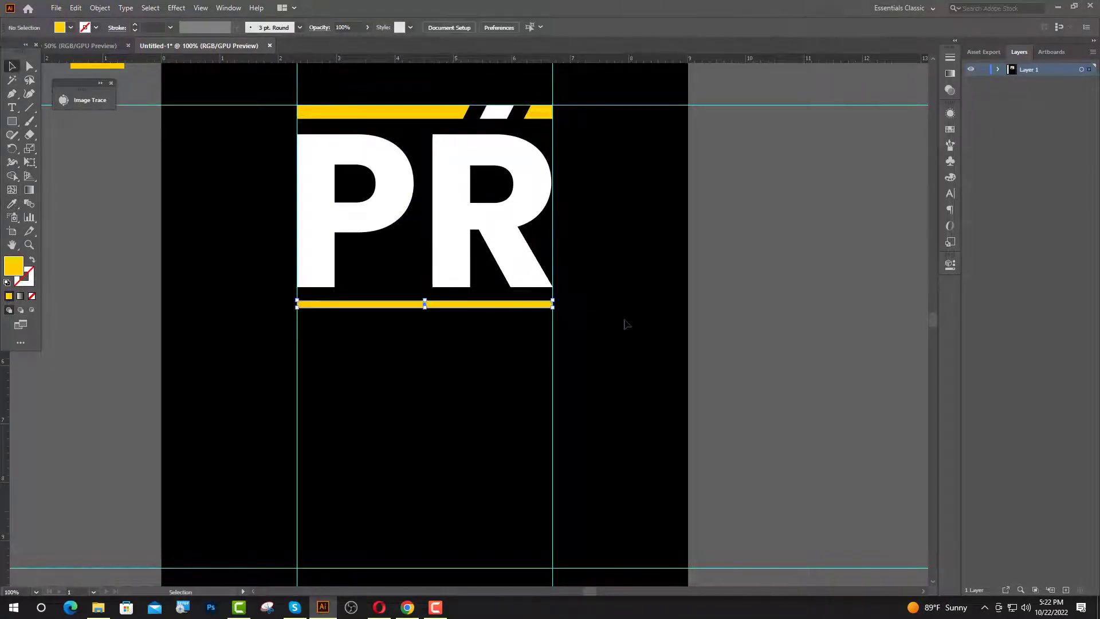
pyautogui.click(623, 319)
pyautogui.moveTo(458, 233); pyautogui.dragTo(476, 229)
pyautogui.click(536, 323)
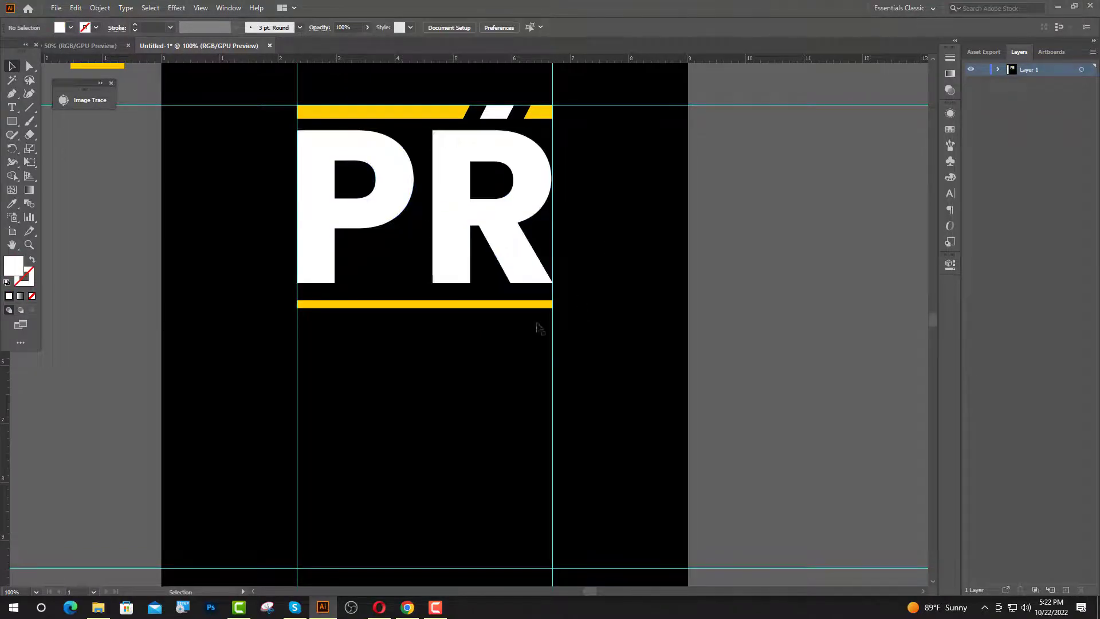
# - Add the text AY in Poppins Bold, 200 pt, below the thin yellow bar and apply the white fill sampled from PR
pyautogui.press('t')
pyautogui.click(340, 377)
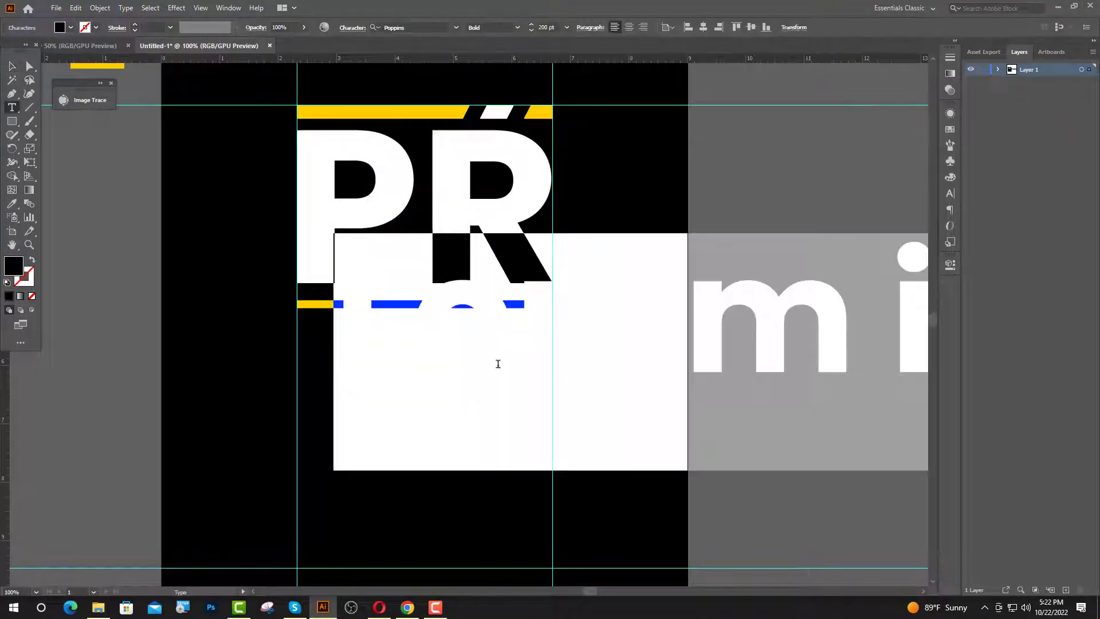
pyautogui.press('BackSpace')
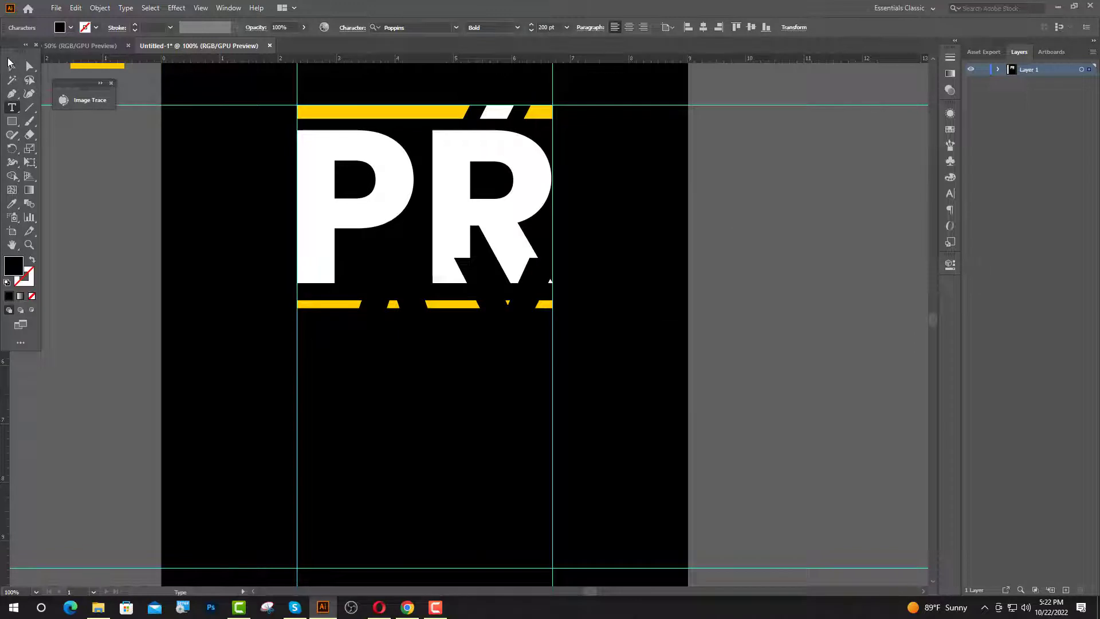
pyautogui.click(10, 64)
pyautogui.moveTo(389, 347); pyautogui.dragTo(347, 401)
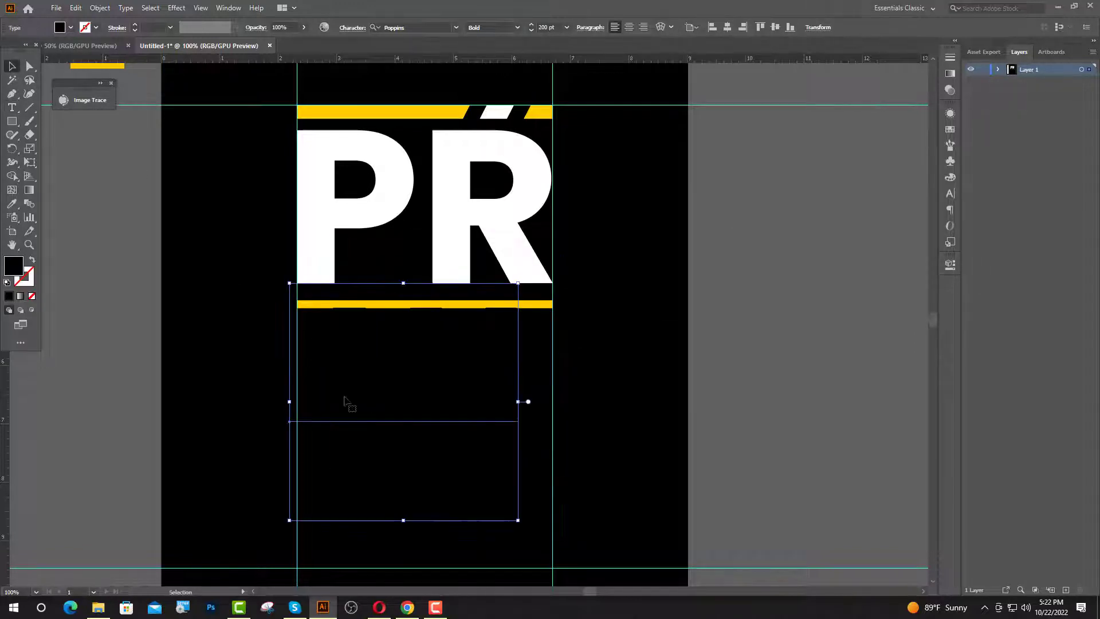
pyautogui.click(11, 204)
pyautogui.click(310, 226)
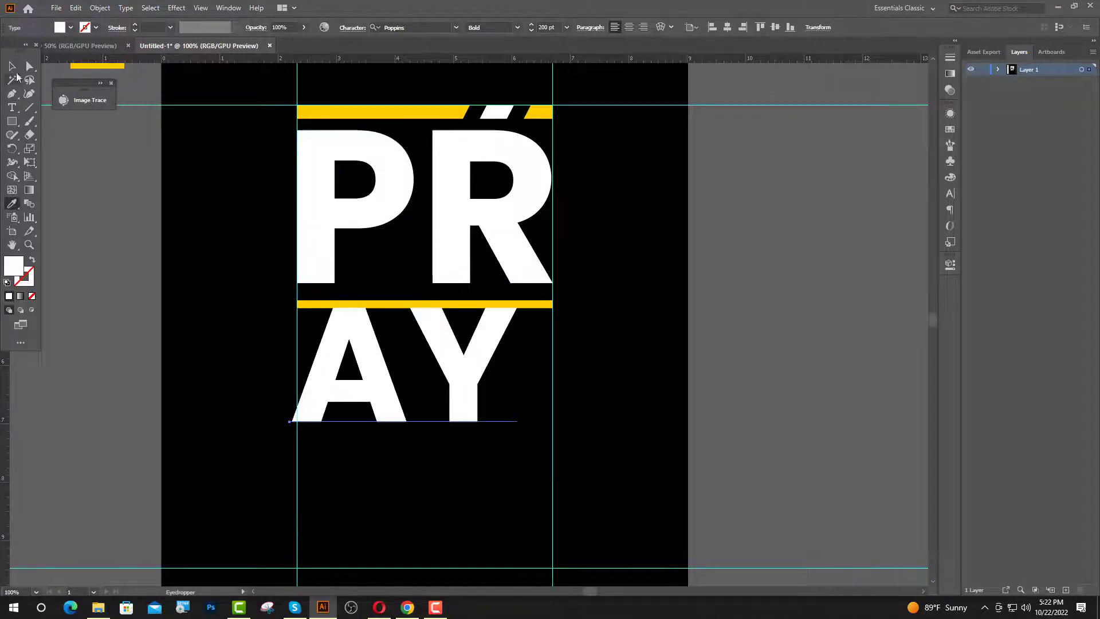
# - Convert AY to outlines and enlarge it to span the width between the vertical guides
pyautogui.press('v')
pyautogui.rightClick(373, 390)
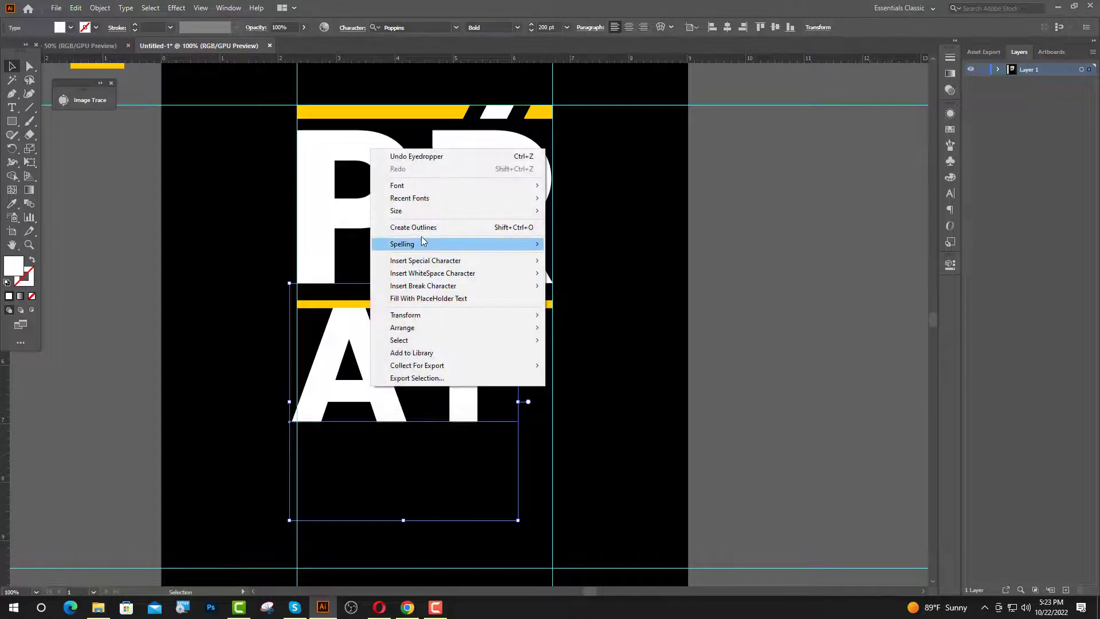
pyautogui.click(412, 227)
pyautogui.click(633, 422)
pyautogui.moveTo(459, 382); pyautogui.dragTo(553, 377)
pyautogui.click(631, 398)
# - Align the A's lower corner exactly with the left guide and move AY slightly down below the thin yellow bar
pyautogui.scroll(5, 312, 428)
pyautogui.click(245, 476)
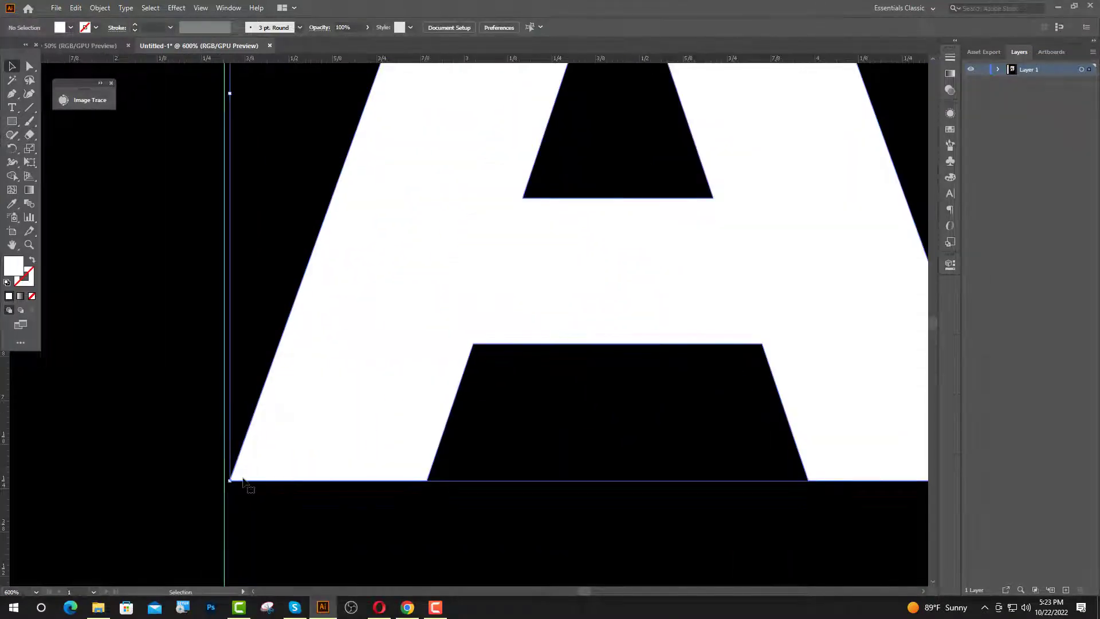
pyautogui.moveTo(229, 481); pyautogui.dragTo(224, 484)
pyautogui.click(299, 519)
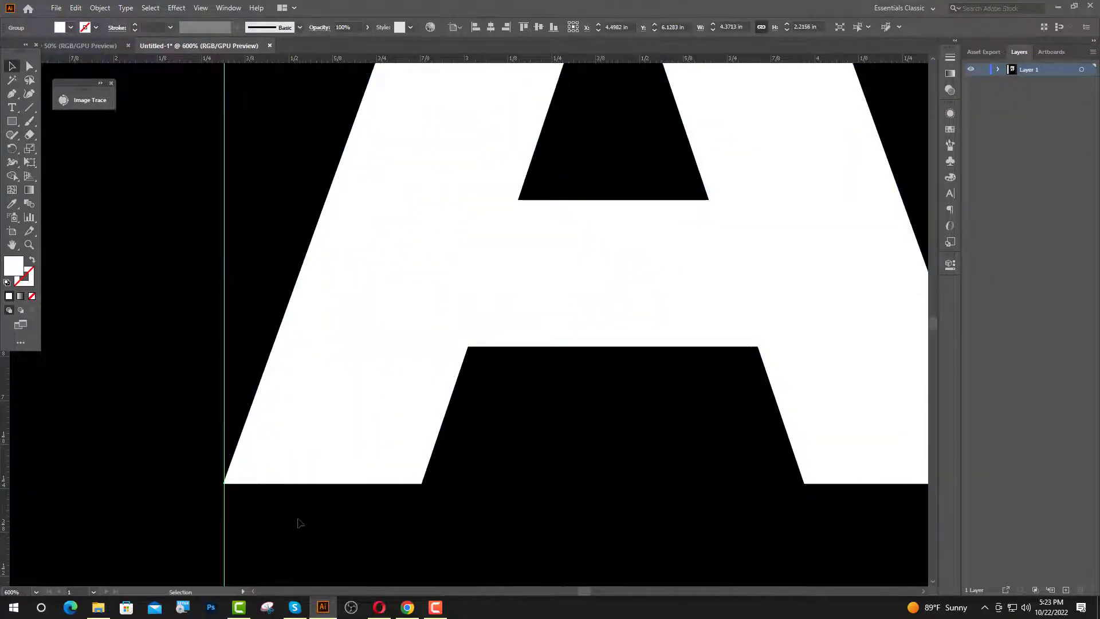
pyautogui.scroll(-5, 289, 386)
pyautogui.moveTo(377, 380); pyautogui.dragTo(380, 388)
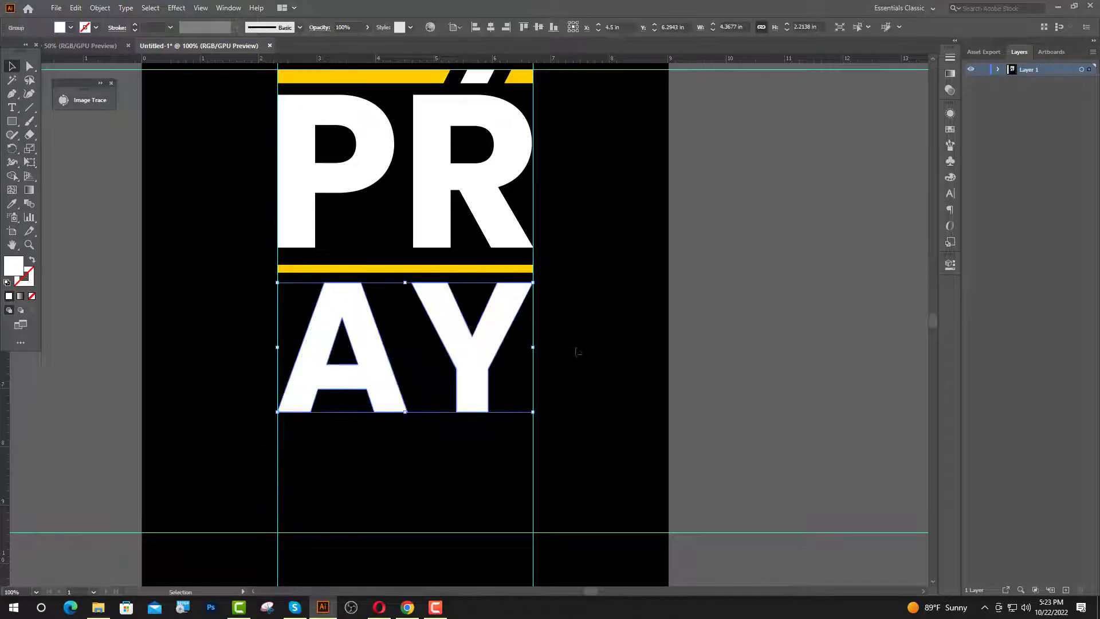
pyautogui.click(497, 417)
pyautogui.scroll(2, 497, 418)
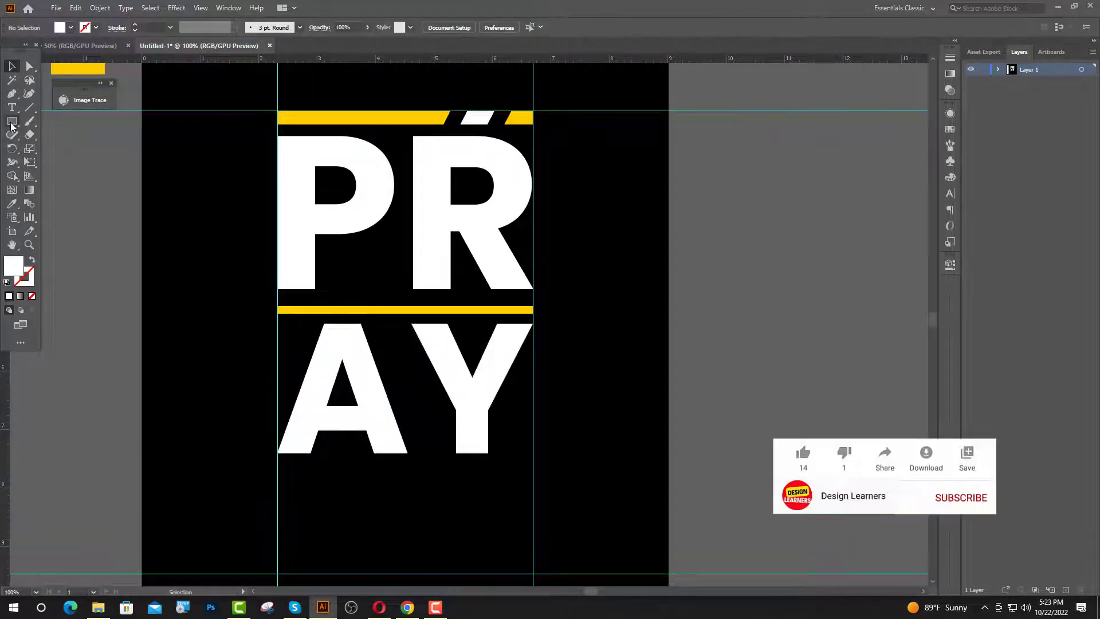
# - Draw a white rectangle about 4.37 × 0.51 in below AY between the vertical guides
pyautogui.moveTo(277, 468)
pyautogui.mouseDown()
pyautogui.moveTo(422, 497)
pyautogui.moveTo(532, 497)
pyautogui.mouseUp()
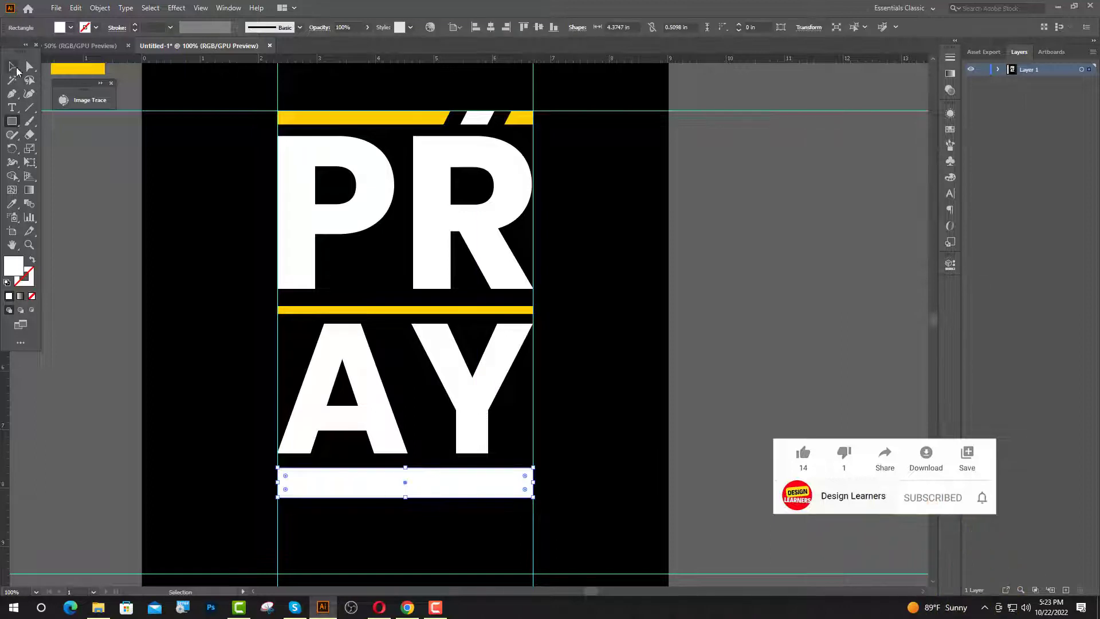
pyautogui.click(16, 71)
pyautogui.click(115, 262)
# - Add the text WAIT in Poppins Bold, 52 pt, over the white bar below AY
pyautogui.click(12, 109)
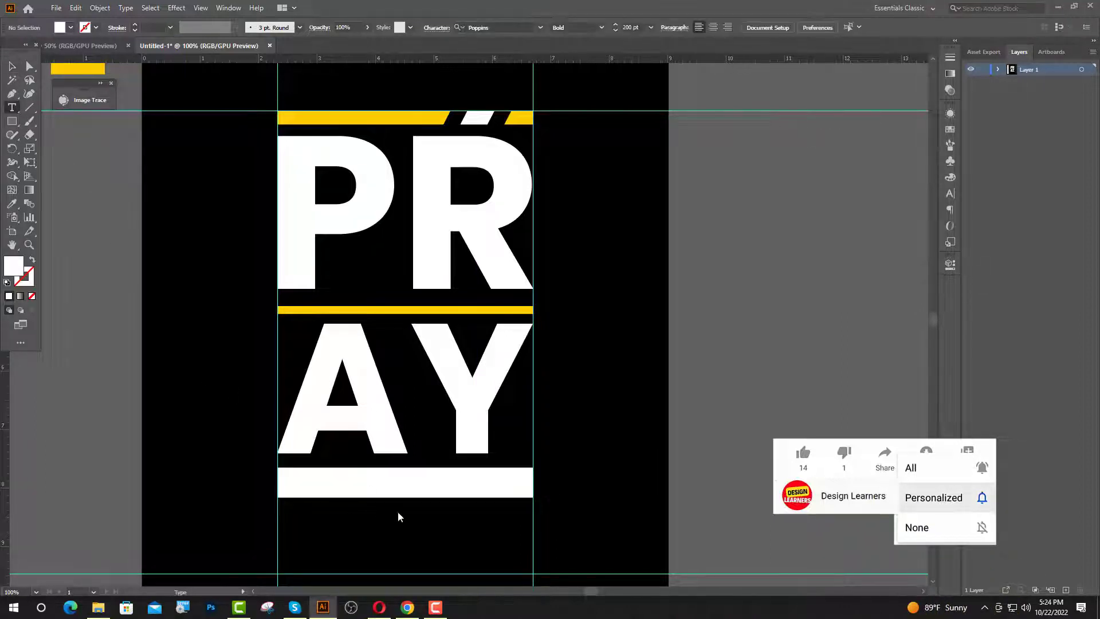
pyautogui.click(348, 481)
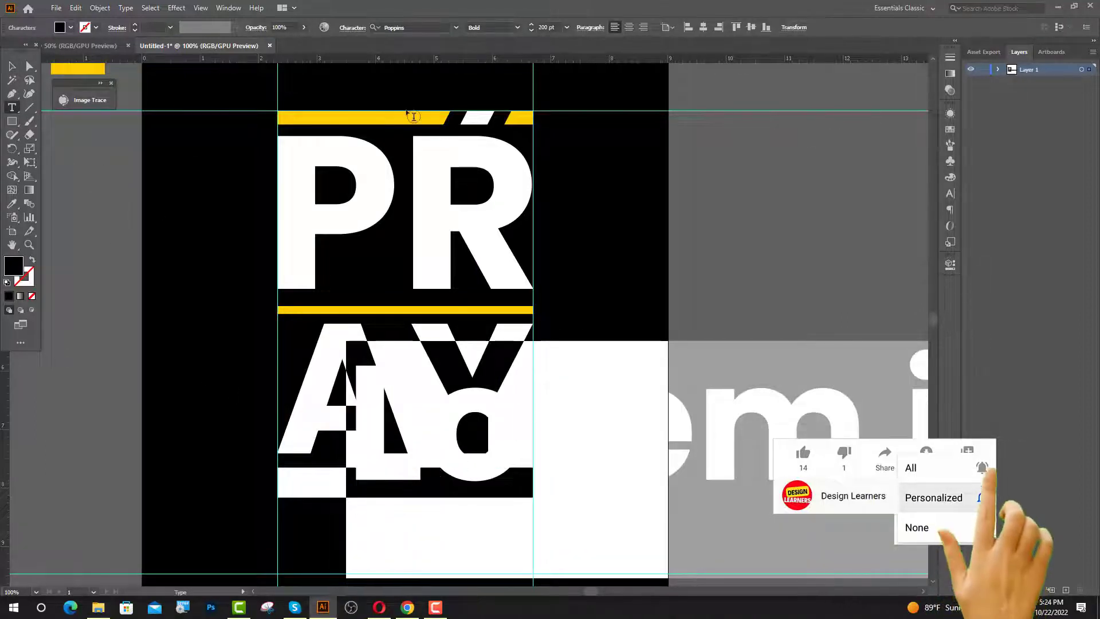
pyautogui.write('WAIT')
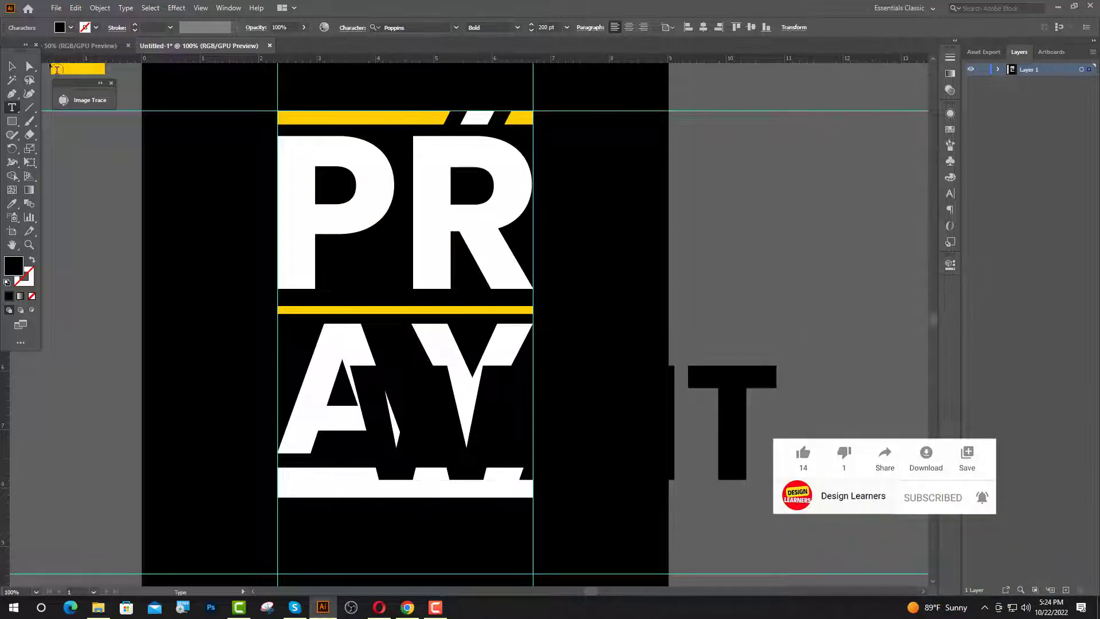
pyautogui.press('Escape')
pyautogui.click(545, 27)
pyautogui.doubleClick(545, 27)
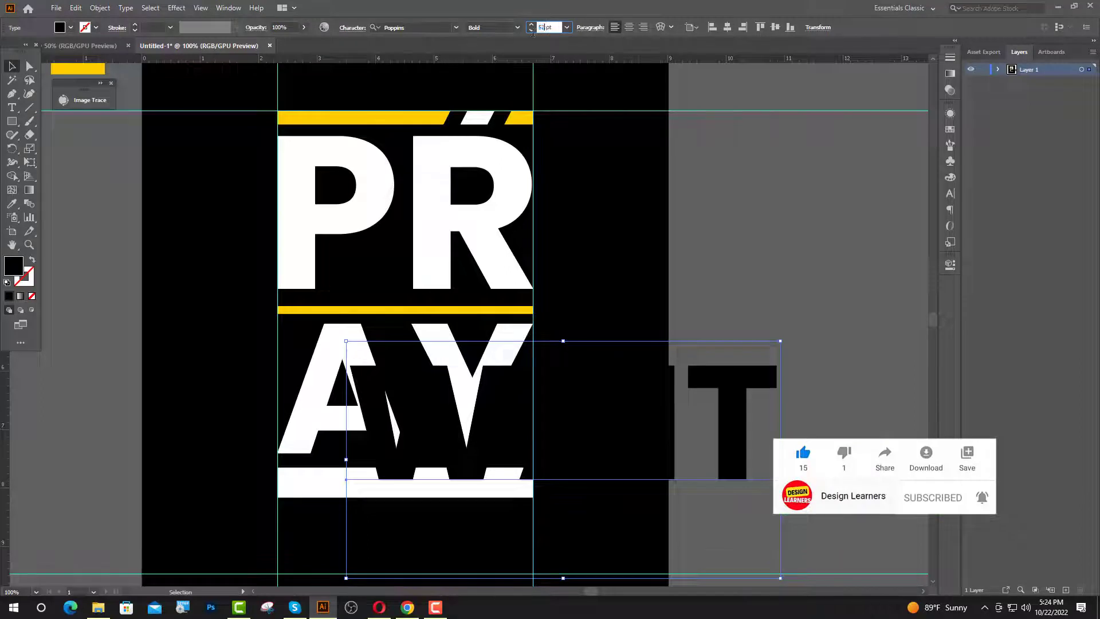
pyautogui.write('52')
pyautogui.press('Return')
# - Increase the height of the bar behind WAIT to about 0.76 in and fill it with the upper bar's yellow
pyautogui.moveTo(384, 475); pyautogui.dragTo(405, 506)
pyautogui.click(400, 496)
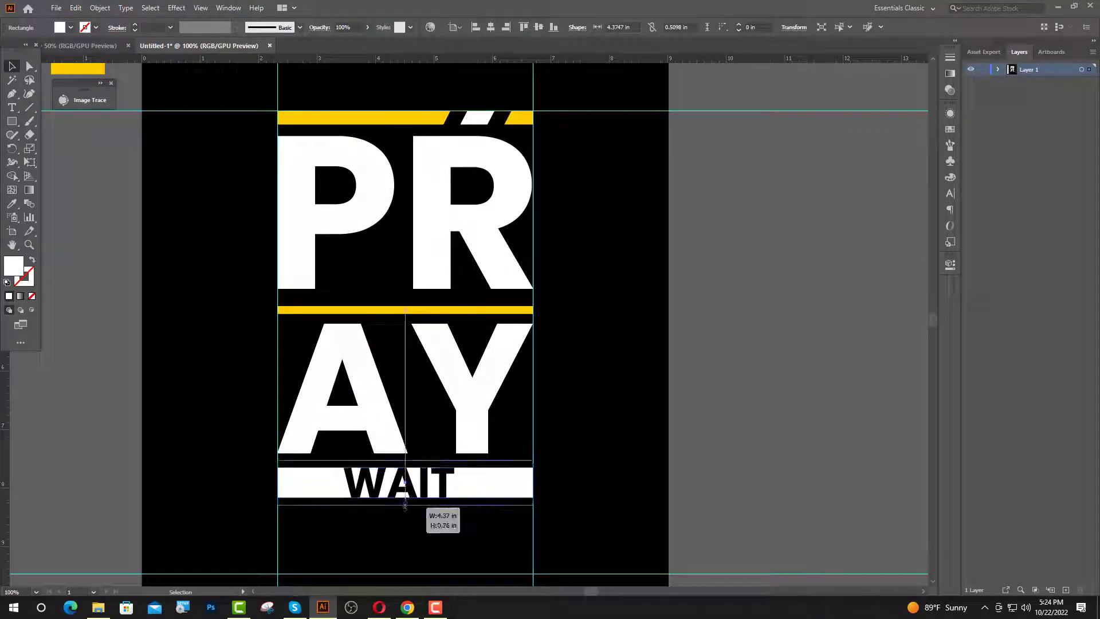
pyautogui.click(12, 204)
pyautogui.click(405, 118)
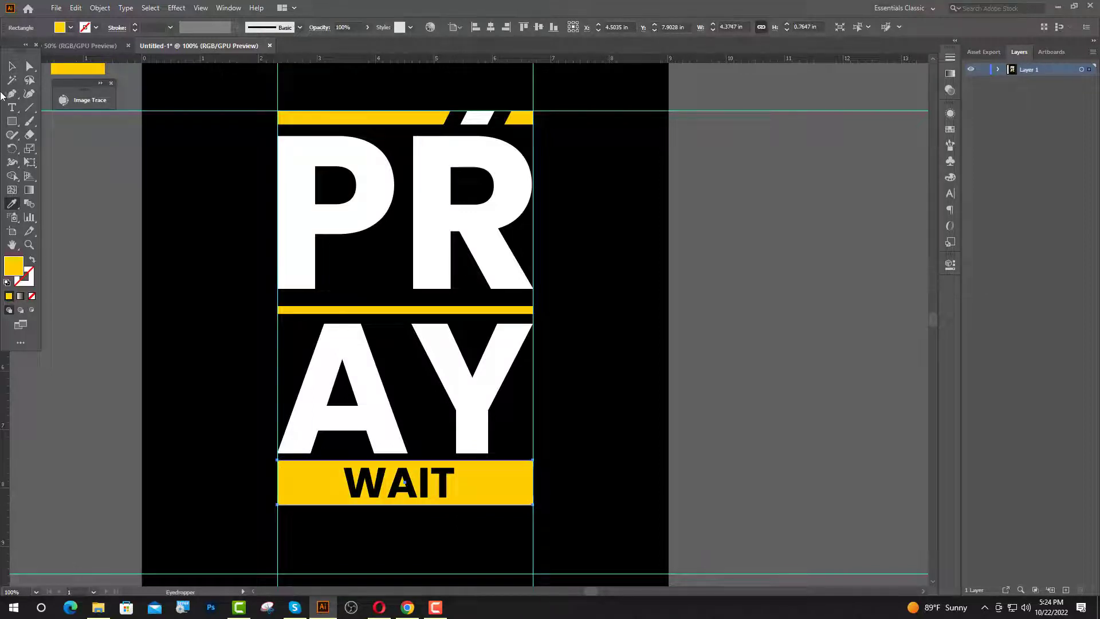
pyautogui.click(11, 67)
# - Convert WAIT to outlines and center it horizontally and vertically on the yellow bar
pyautogui.scroll(2, 405, 504)
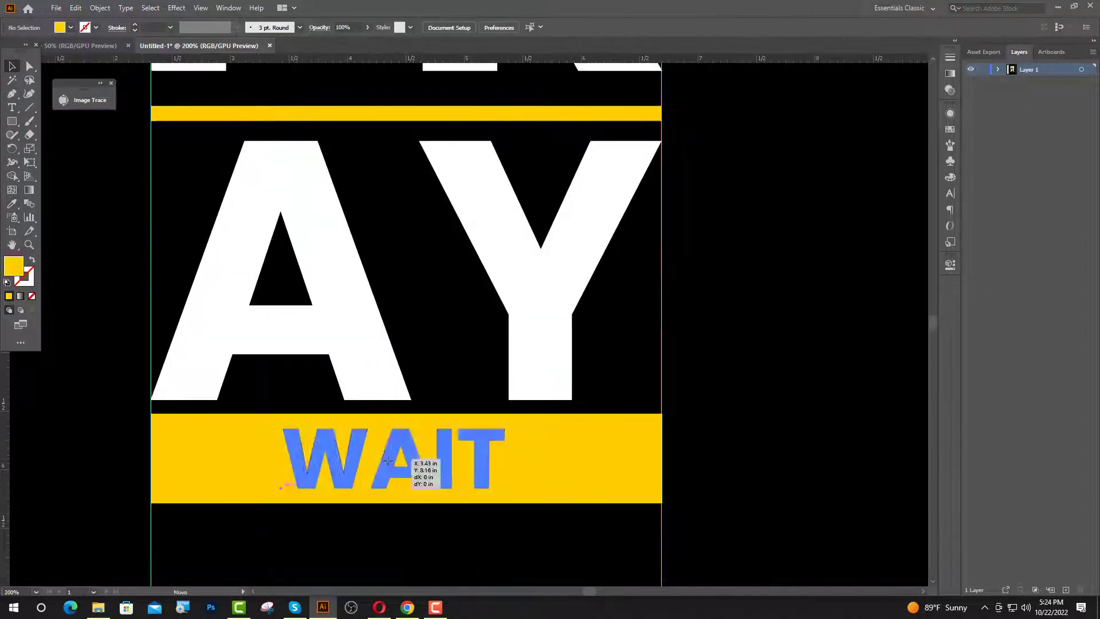
pyautogui.click(390, 469)
pyautogui.rightClick(390, 469)
pyautogui.click(440, 303)
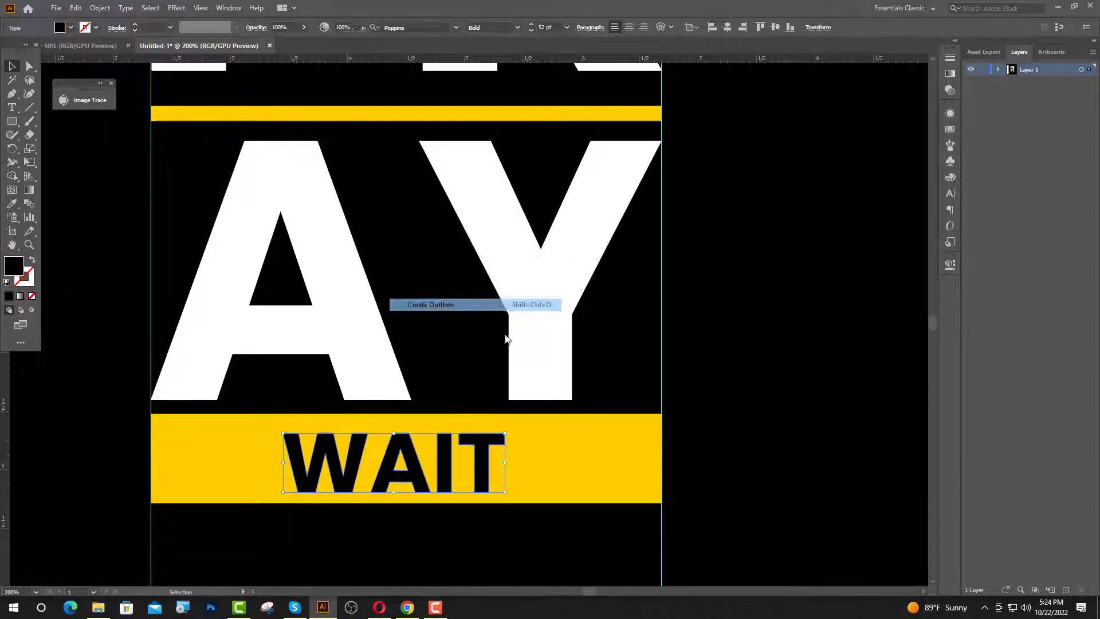
pyautogui.hotkey('ctrl', 'shift', 'a')
pyautogui.click(482, 480)
pyautogui.keyDown('shift'); pyautogui.click(602, 466); pyautogui.keyUp('shift')
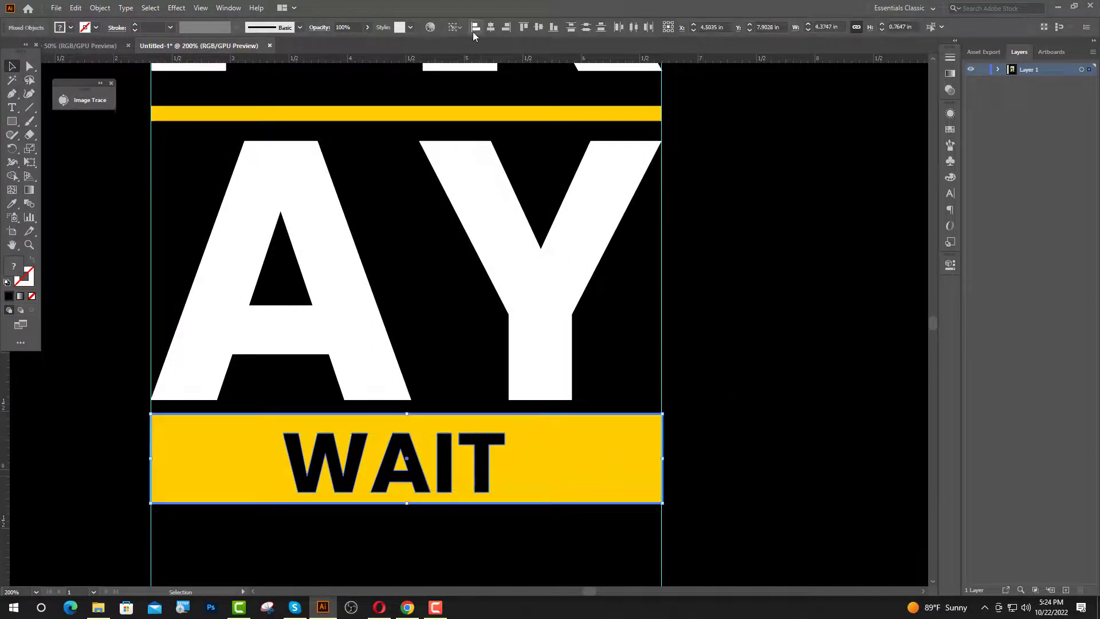
pyautogui.click(490, 28)
pyautogui.click(542, 29)
pyautogui.click(758, 292)
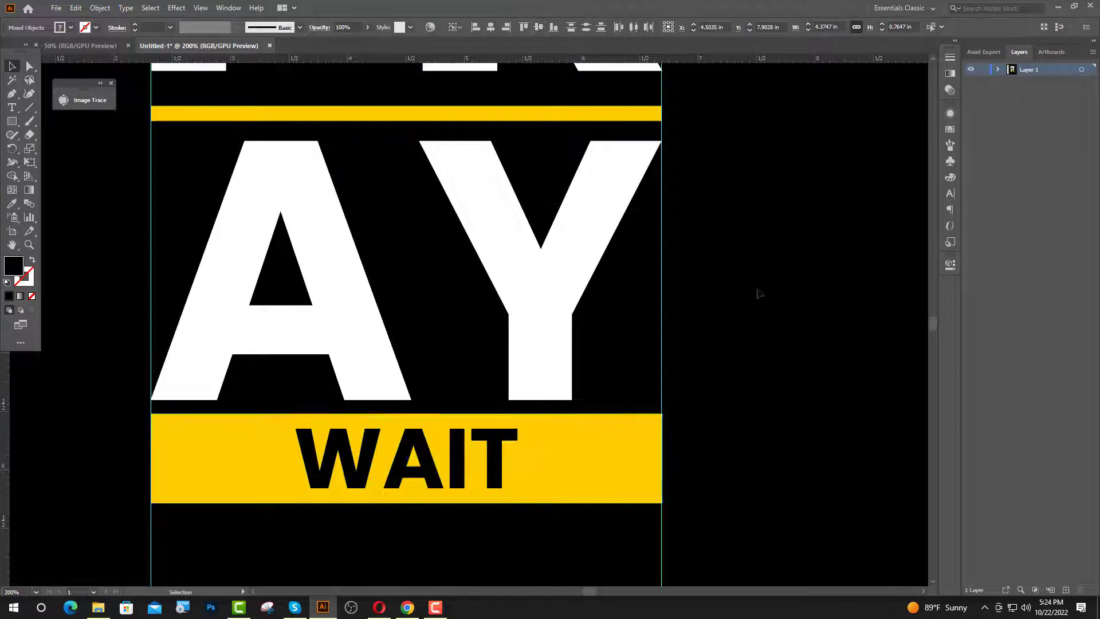
# - Slightly reduce the height of the yellow bar behind WAIT to widen the gap below AY
pyautogui.scroll(-2, 440, 476)
pyautogui.scroll(-2, 504, 441)
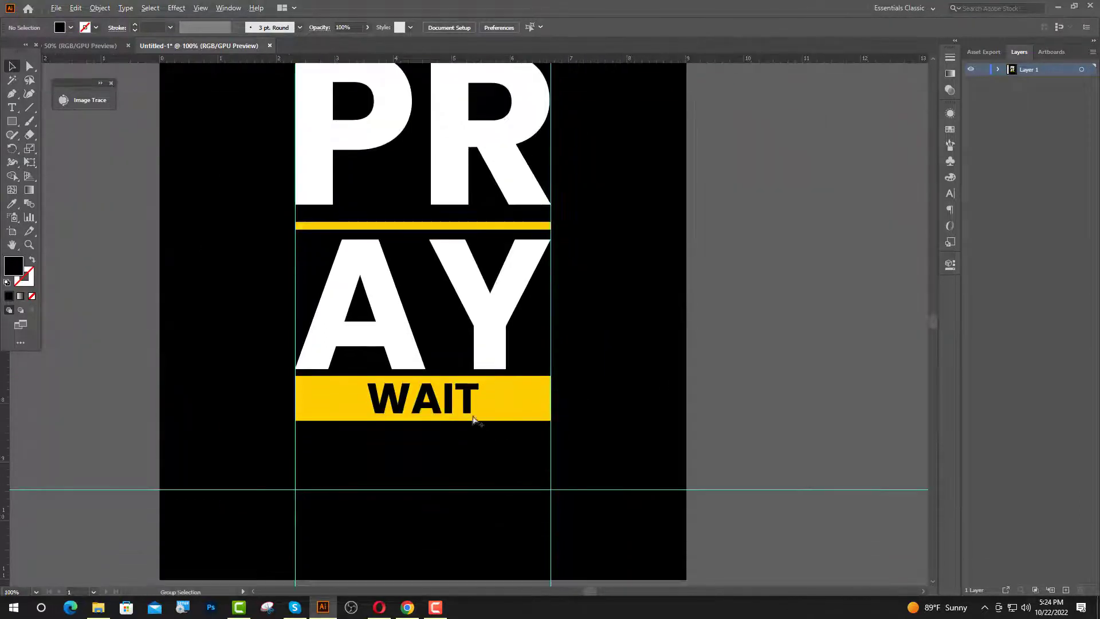
pyautogui.scroll(2, 426, 403)
pyautogui.click(412, 407)
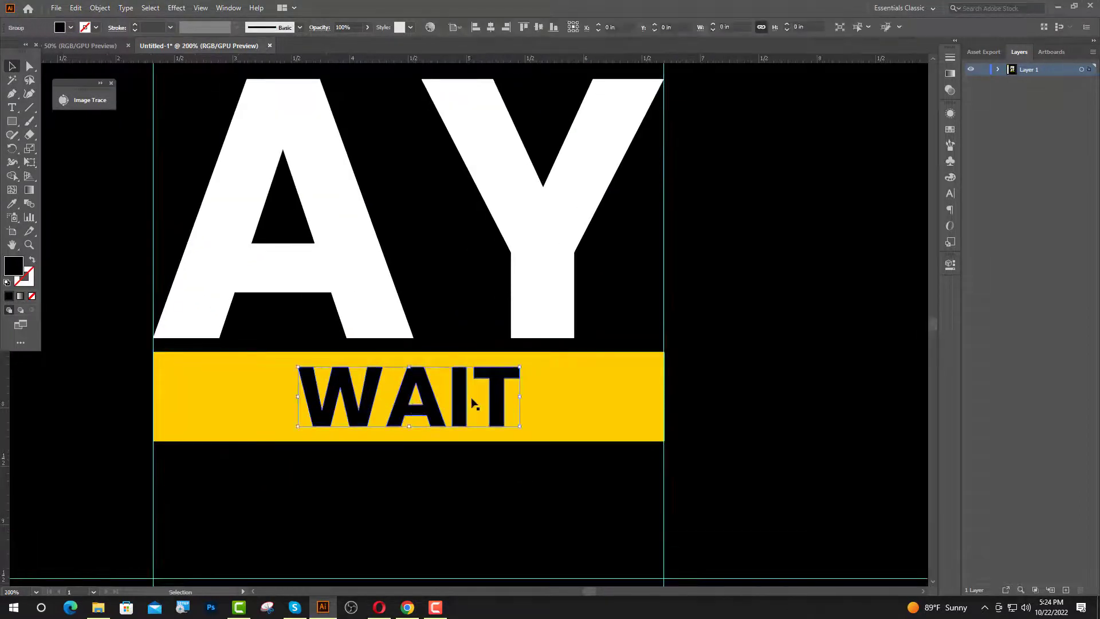
pyautogui.keyDown('shift'); pyautogui.click(550, 401); pyautogui.keyUp('shift')
pyautogui.press('v')
pyautogui.click(778, 380)
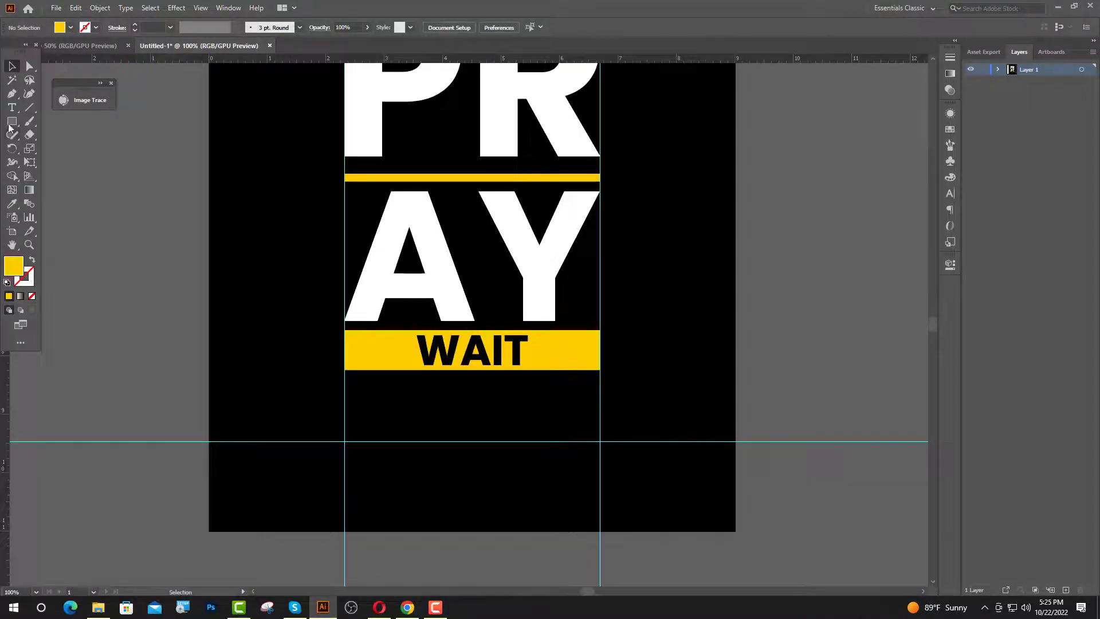
# - Add the text TRUST in Poppins Bold, 80 pt, and place it below the WAIT bar at the left guide
pyautogui.click(12, 108)
pyautogui.click(378, 409)
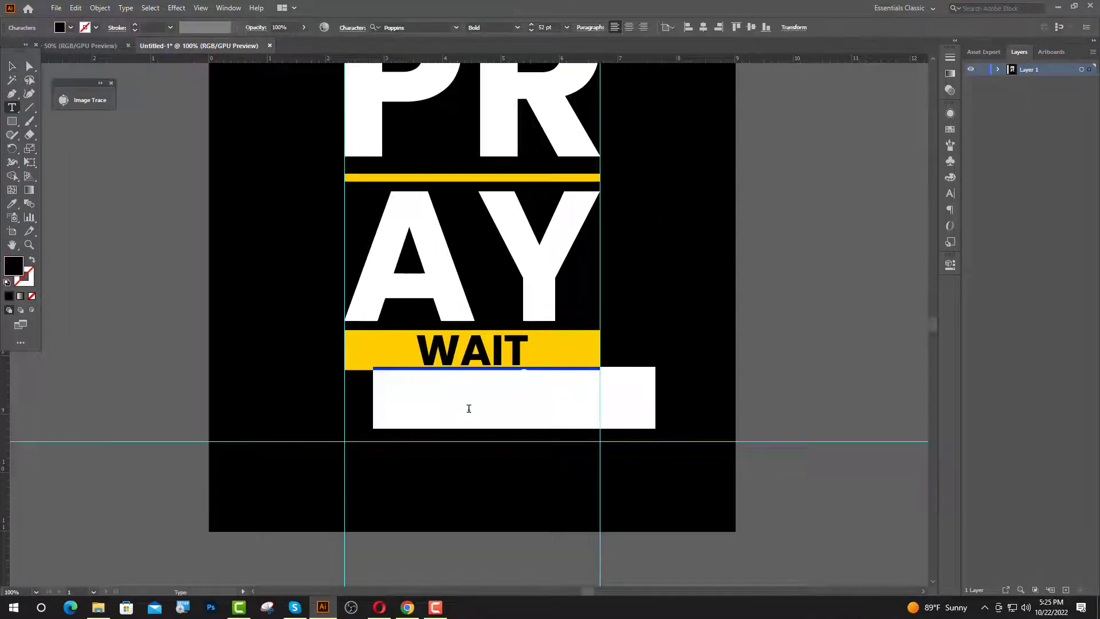
pyautogui.doubleClick(539, 29)
pyautogui.write('80')
pyautogui.press('Return')
pyautogui.write('TR')
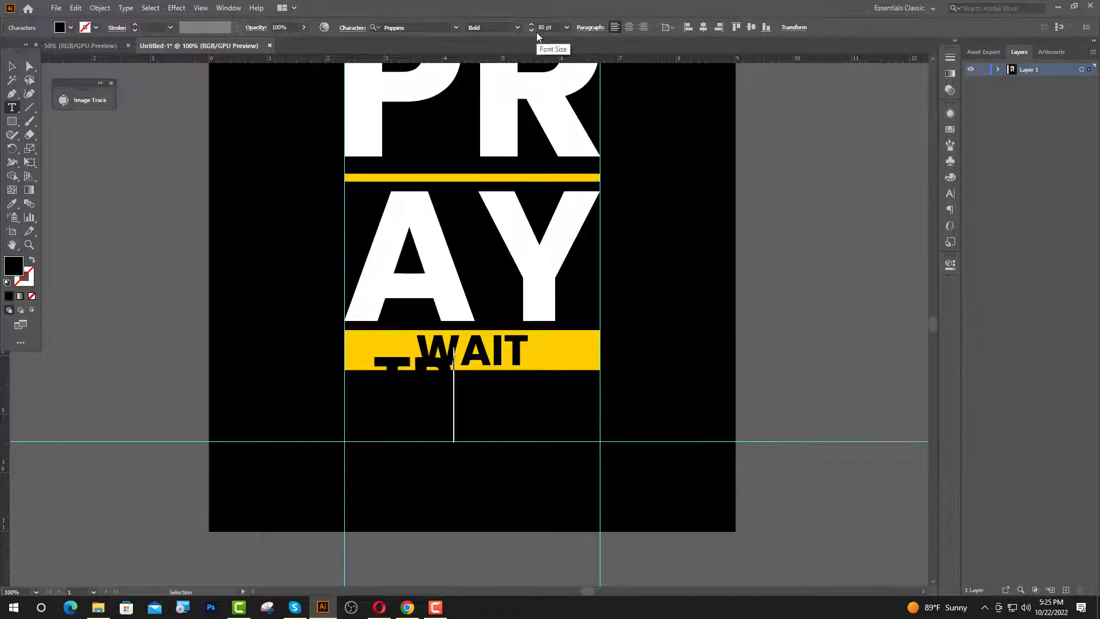
pyautogui.write('UST')
pyautogui.press('Escape')
pyautogui.moveTo(522, 393); pyautogui.dragTo(498, 425)
# - Fill TRUST with the white sampled from AY and convert it to outlines
pyautogui.click(12, 205)
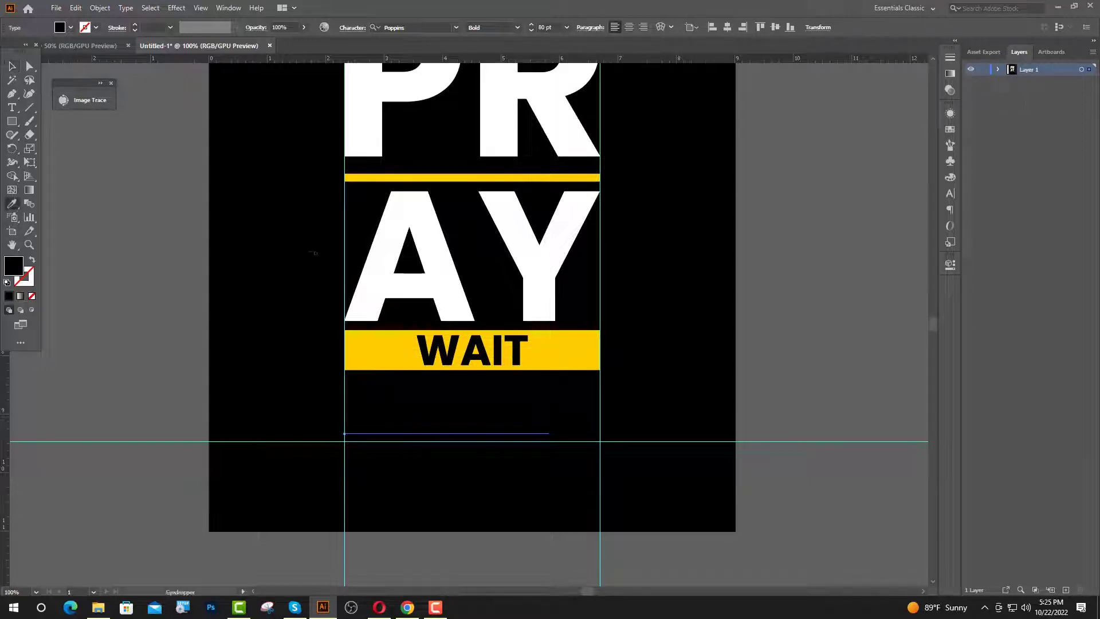
pyautogui.click(377, 272)
pyautogui.press('v')
pyautogui.rightClick(403, 420)
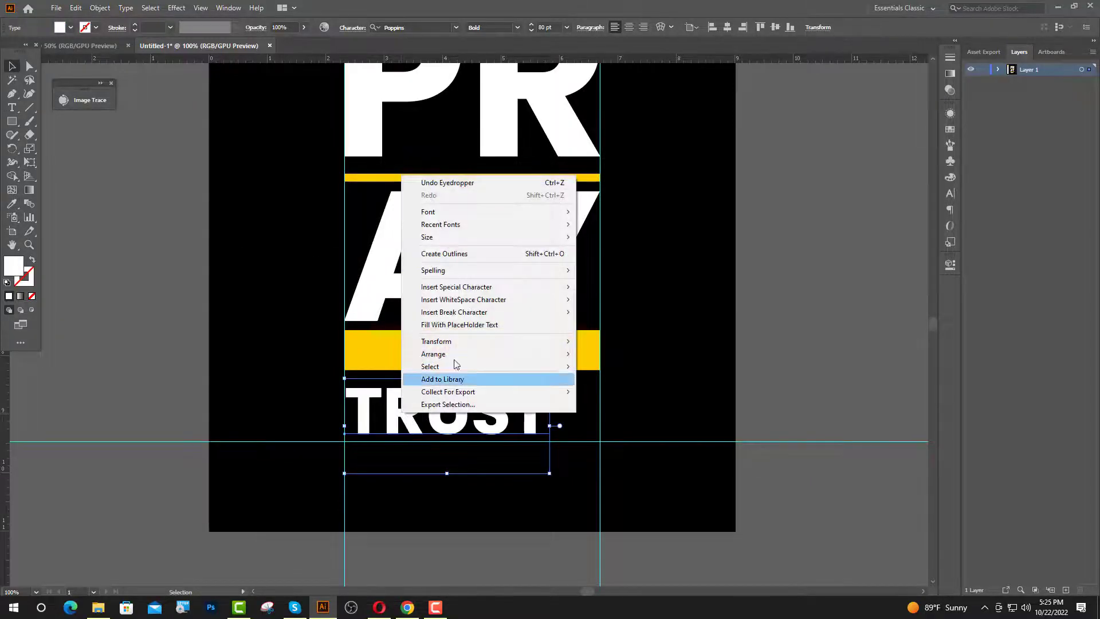
pyautogui.click(449, 255)
pyautogui.click(674, 348)
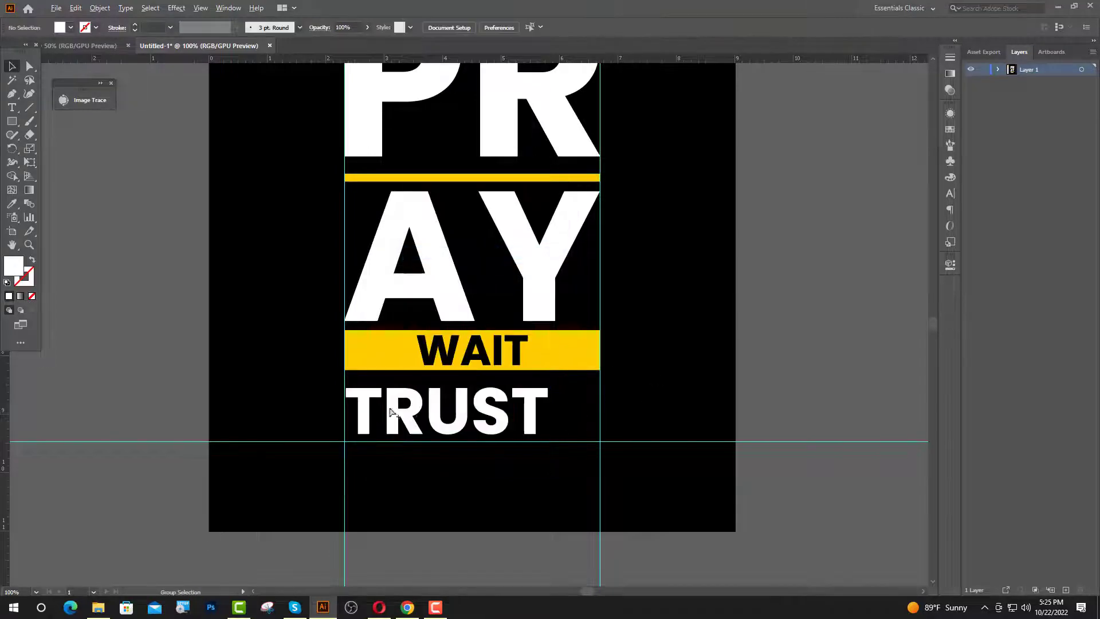
# - Align TRUST to the left guide and enlarge it to reach the right guide
pyautogui.scroll(4, 393, 412)
pyautogui.moveTo(358, 396); pyautogui.dragTo(361, 392)
pyautogui.scroll(-4, 359, 452)
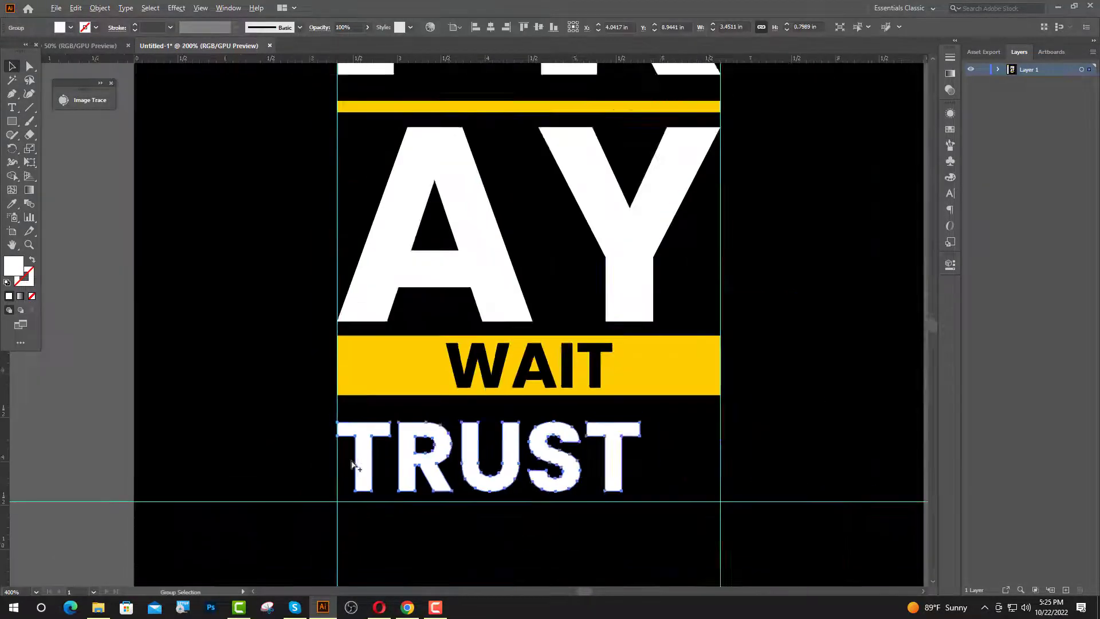
pyautogui.scroll(3, 498, 467)
pyautogui.moveTo(445, 447); pyautogui.dragTo(553, 447)
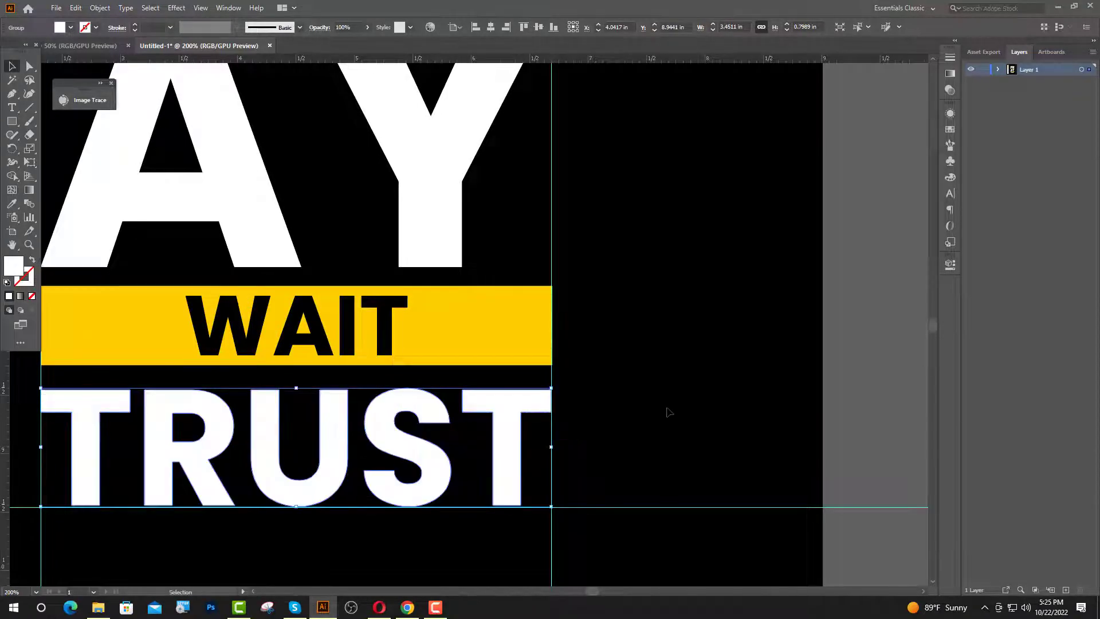
pyautogui.click(599, 452)
pyautogui.scroll(-2, 584, 467)
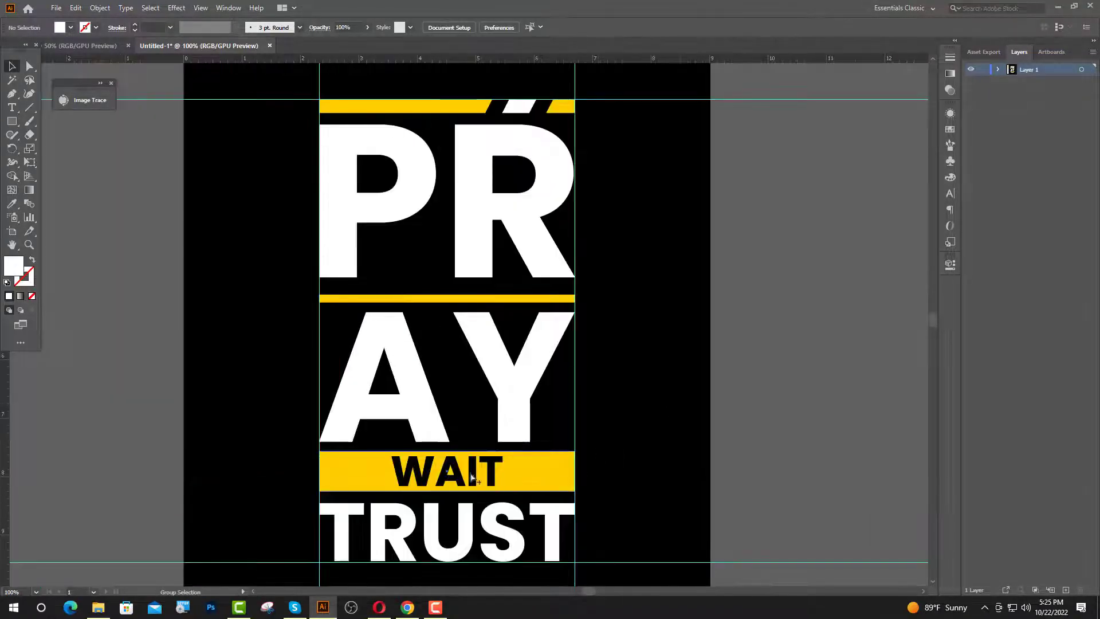
# - Ungroup the outlined PR lettering into separate letters
pyautogui.scroll(-1, 499, 465)
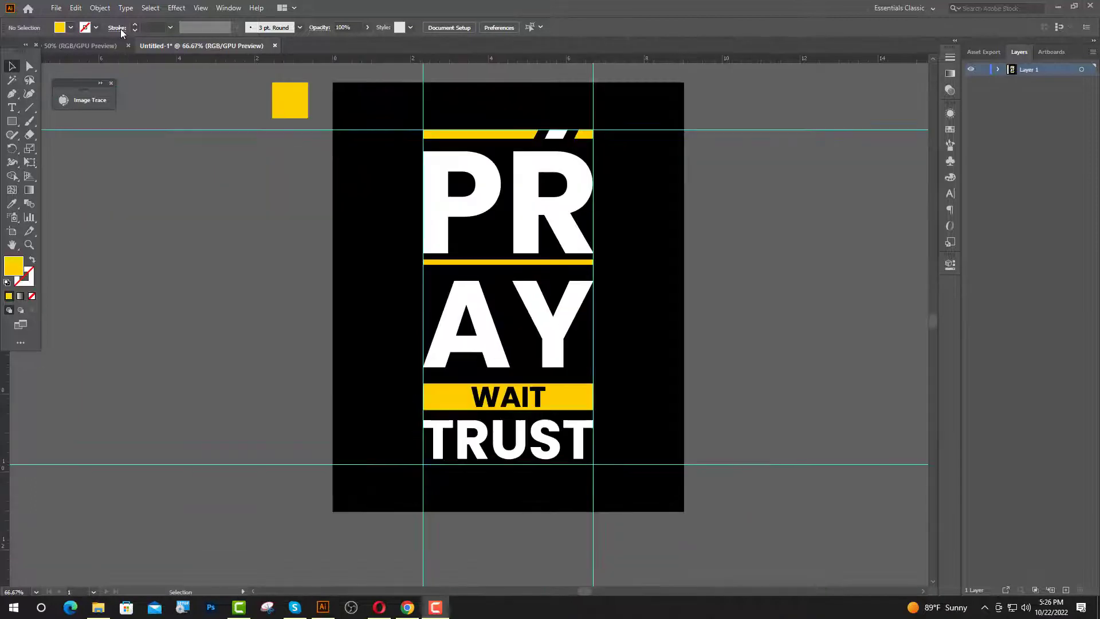
pyautogui.click(438, 229)
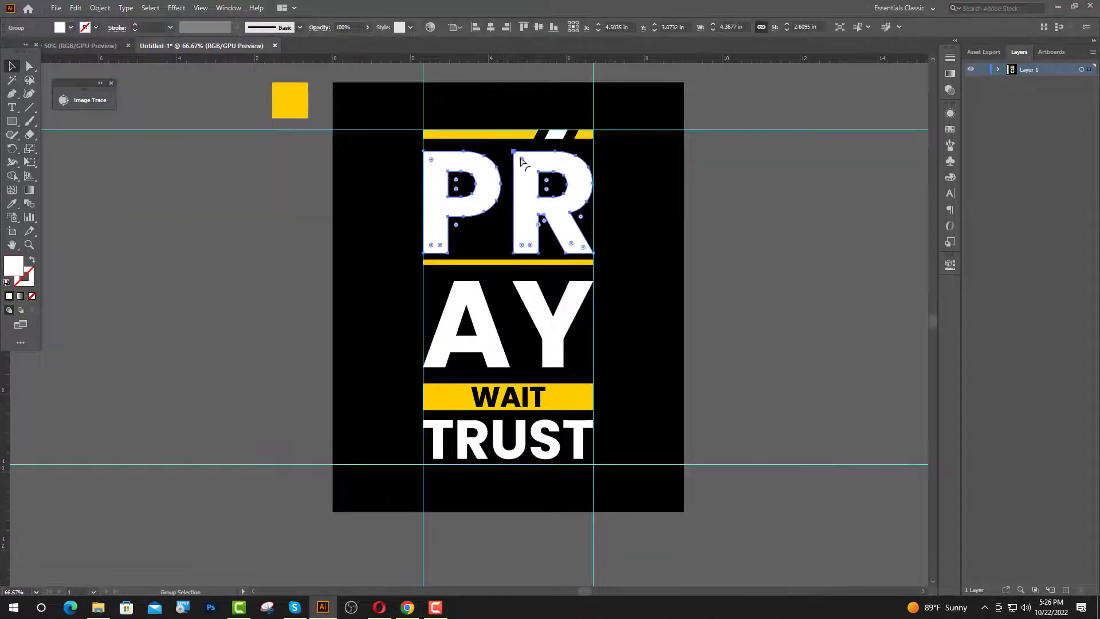
pyautogui.scroll(1, 519, 149)
pyautogui.rightClick(410, 239)
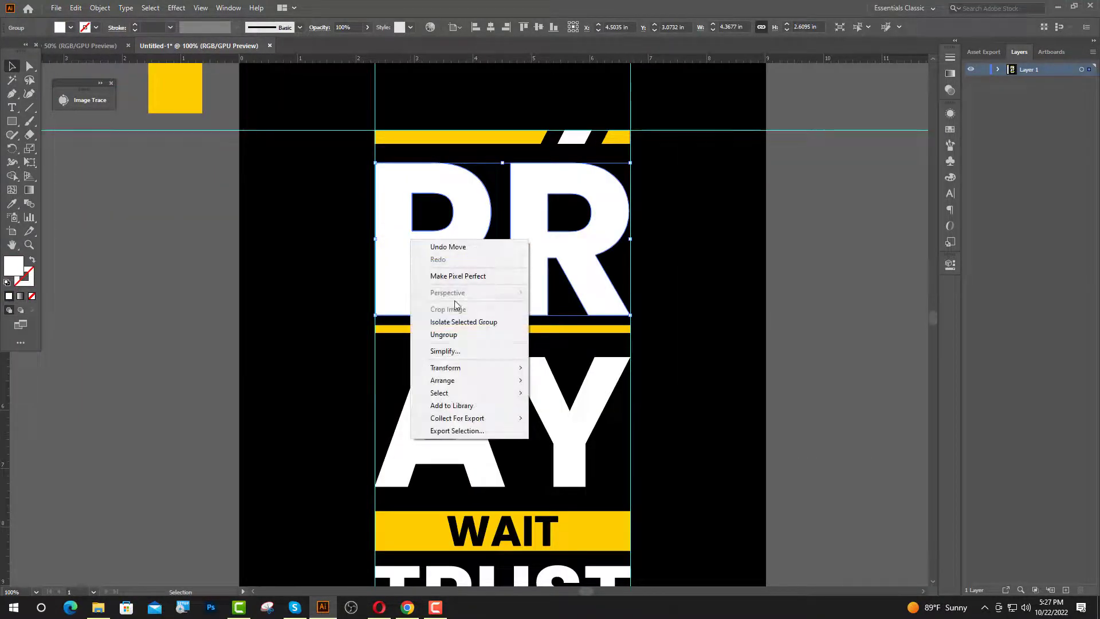
pyautogui.click(455, 334)
# - Swap the letter P's fill and stroke to give it a white outline only, and set the stroke to 5 pt
pyautogui.click(395, 287)
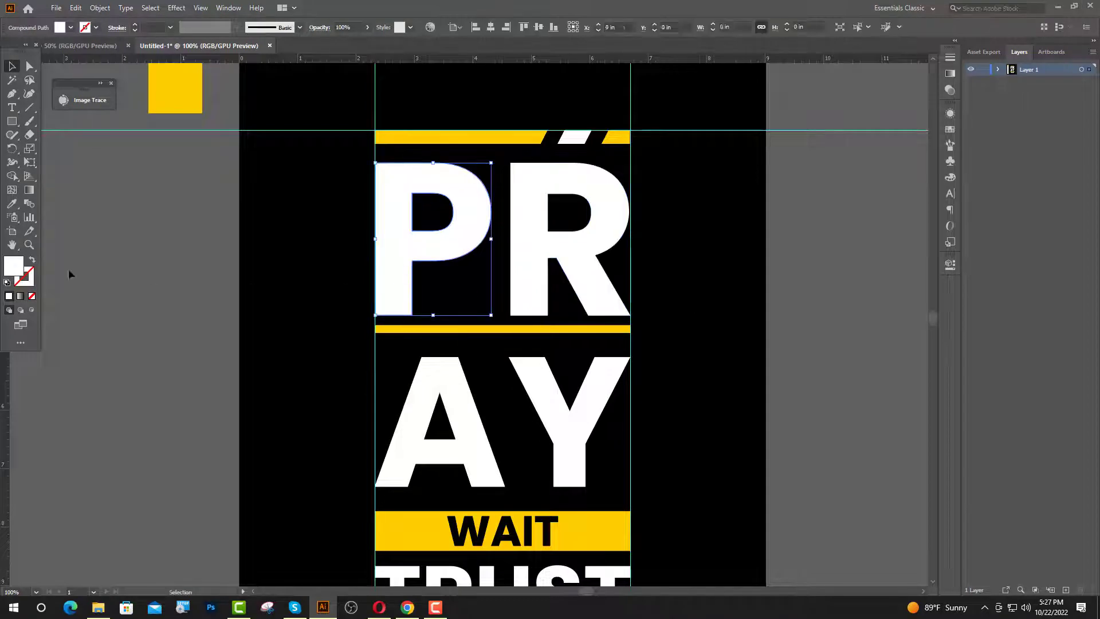
pyautogui.click(31, 260)
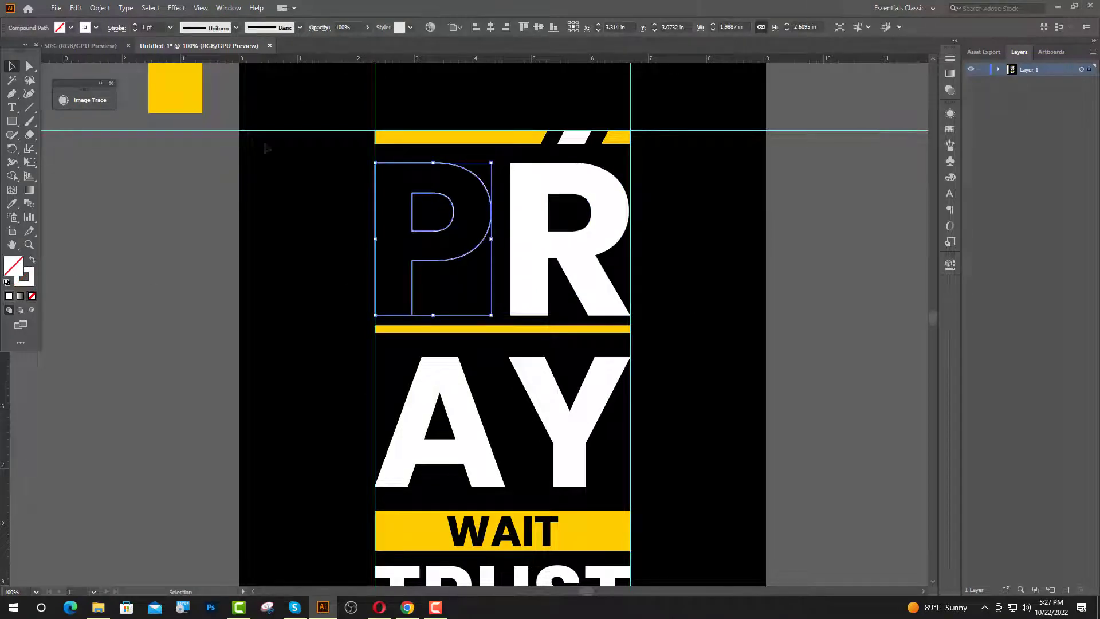
pyautogui.click(135, 25)
pyautogui.click(135, 25)
pyautogui.click(135, 25)
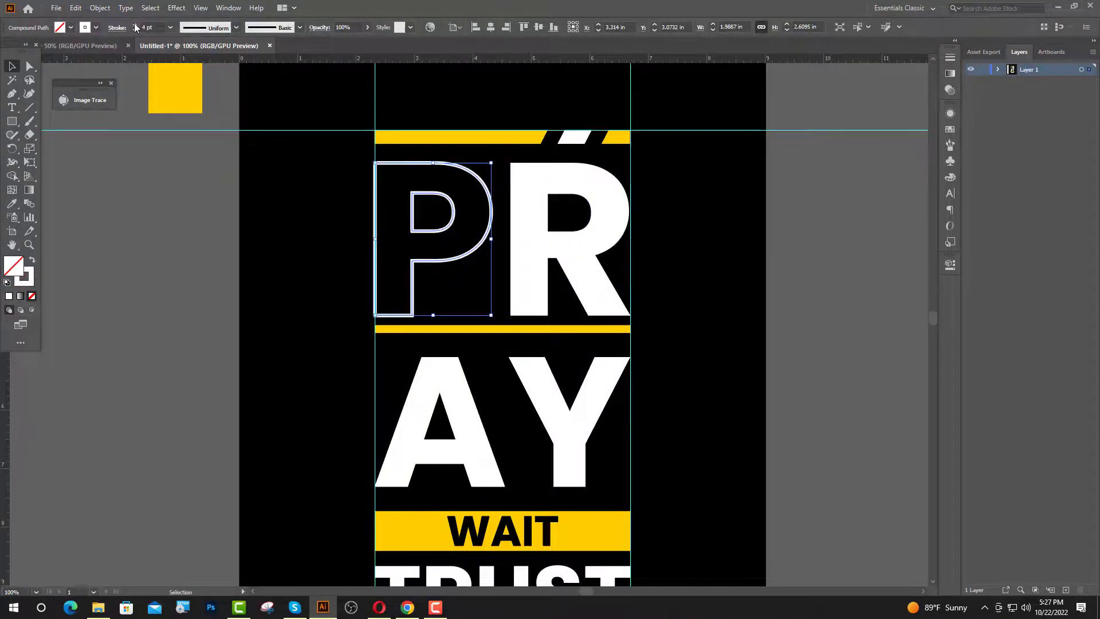
pyautogui.click(135, 24)
# - Expand the outlined letter P, including its fill and stroke
pyautogui.click(111, 13)
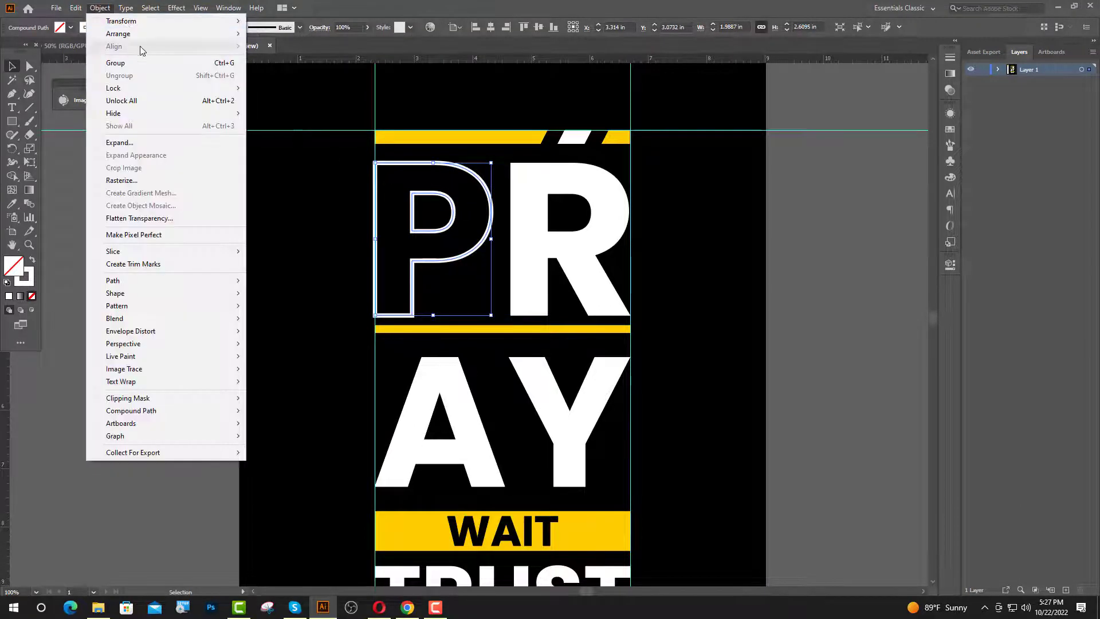
pyautogui.click(136, 141)
pyautogui.click(528, 370)
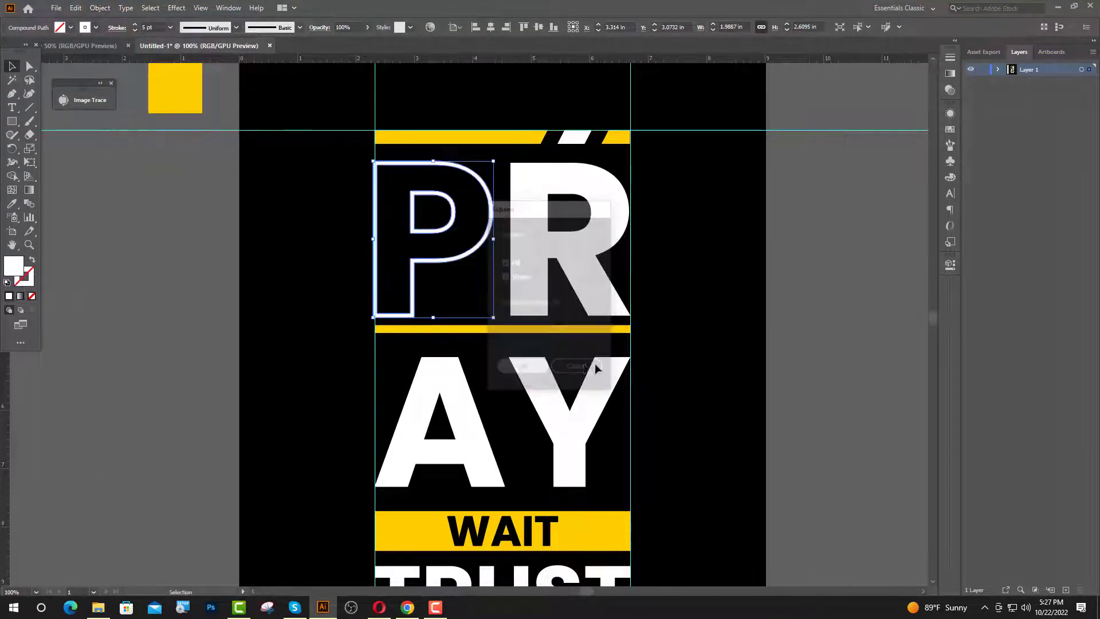
# - Scale the outlined letter P down slightly so its outer left edge meets the left guide
pyautogui.click(653, 358)
pyautogui.scroll(3, 374, 180)
pyautogui.click(389, 187)
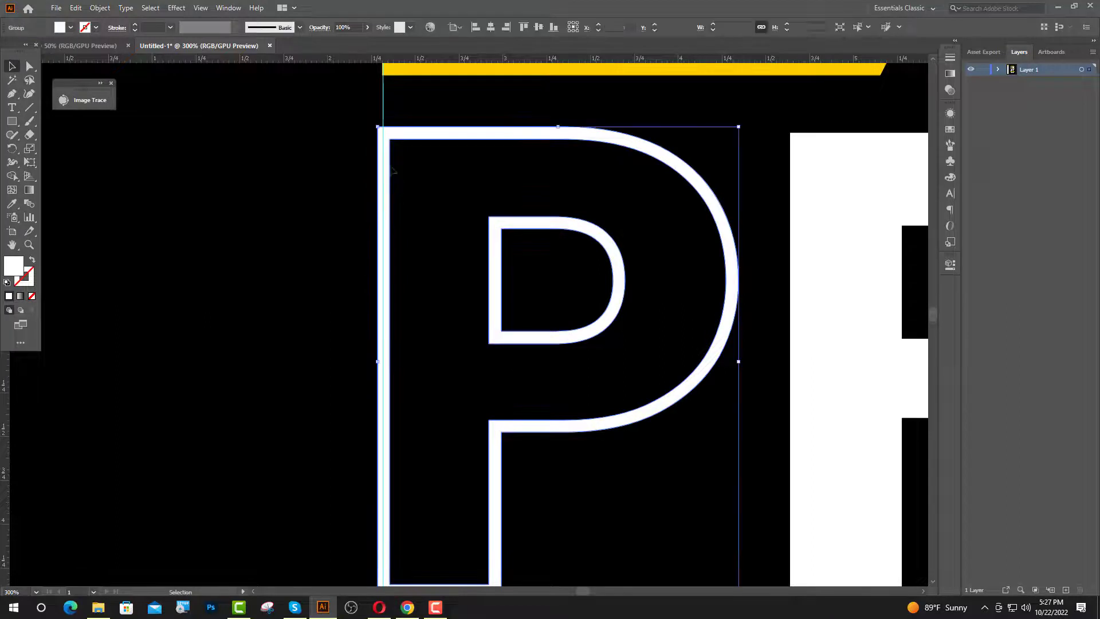
pyautogui.scroll(2, 384, 131)
pyautogui.moveTo(387, 133); pyautogui.dragTo(394, 138)
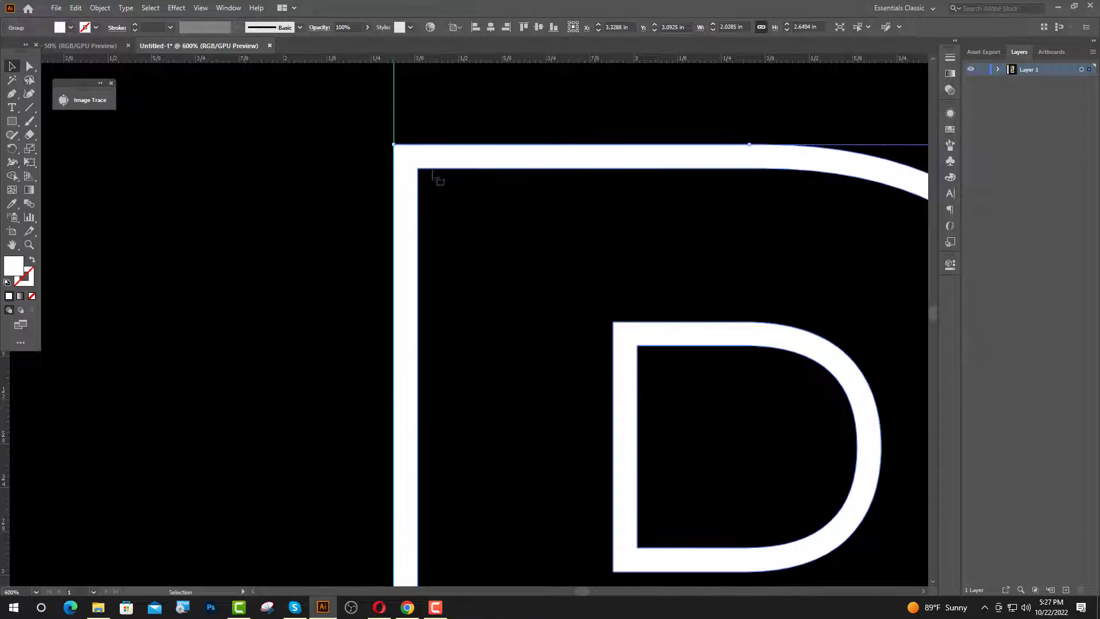
pyautogui.click(430, 259)
pyautogui.scroll(-4, 410, 276)
pyautogui.scroll(-2, 496, 267)
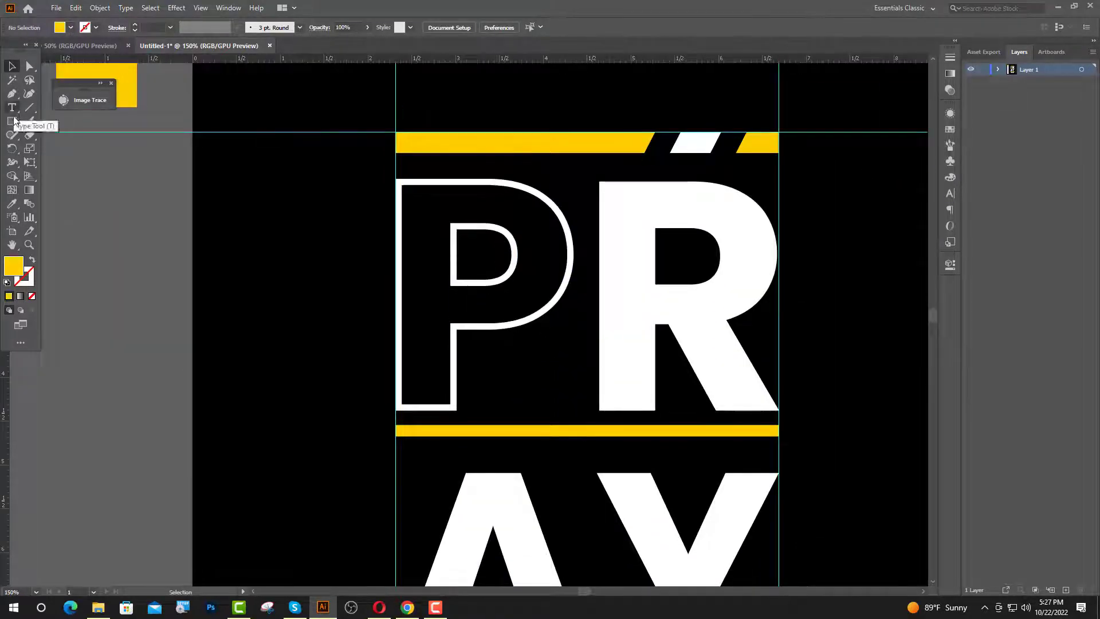
# - Draw a yellow rectangle about 0.4 × 0.3 in inside the counter of the outlined P
pyautogui.press('m')
pyautogui.scroll(2, 493, 263)
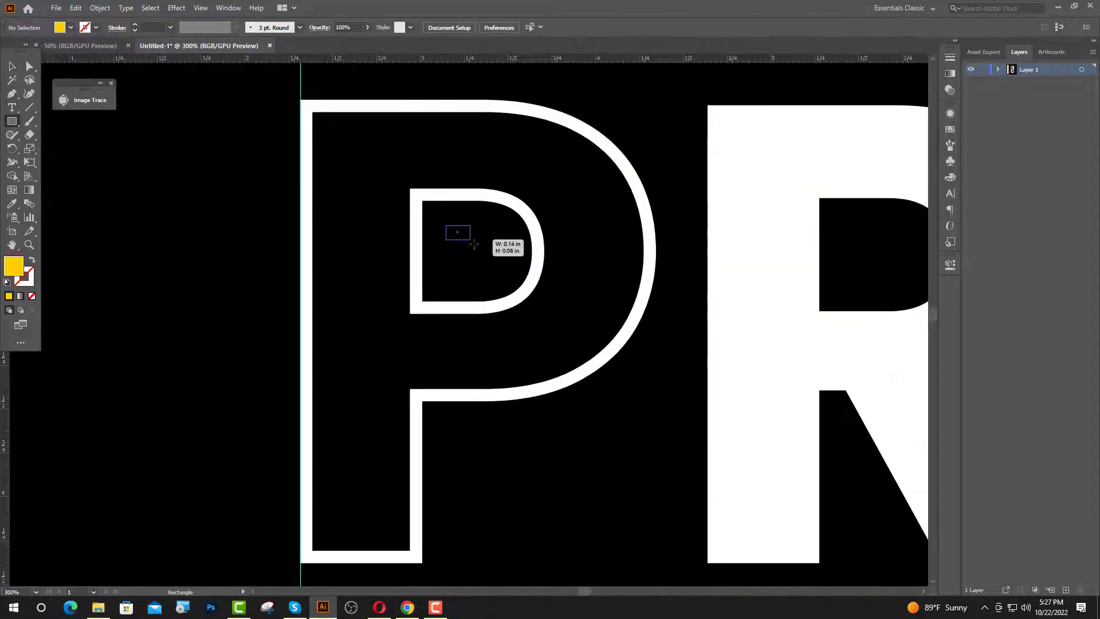
pyautogui.moveTo(475, 245); pyautogui.dragTo(517, 278)
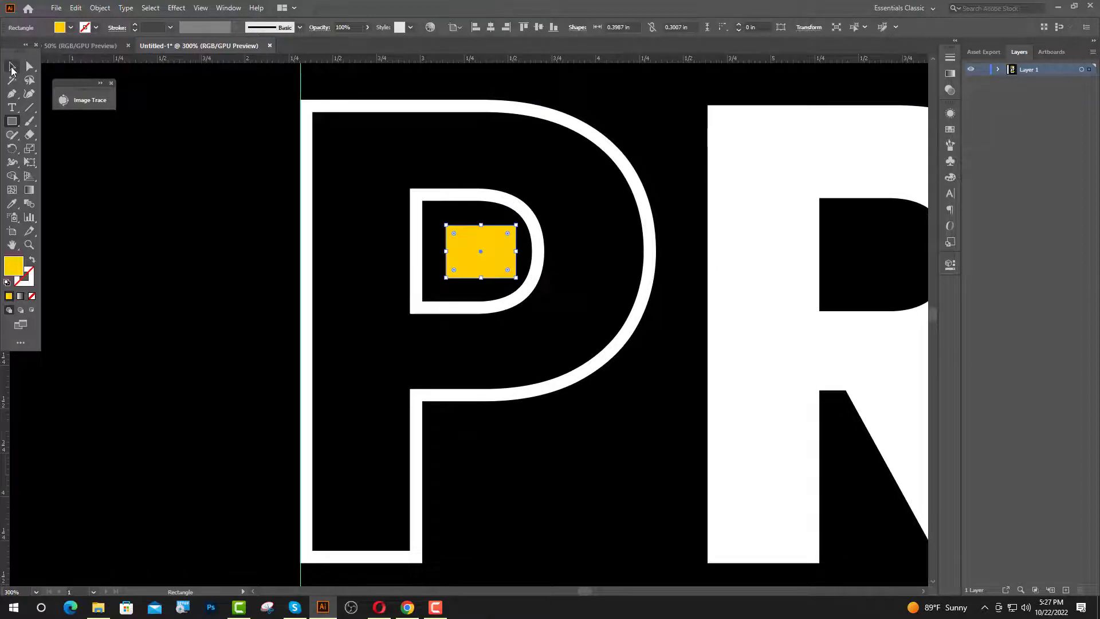
# - Fully round the two right corners of the yellow rectangle to give it a D shape
pyautogui.click(30, 66)
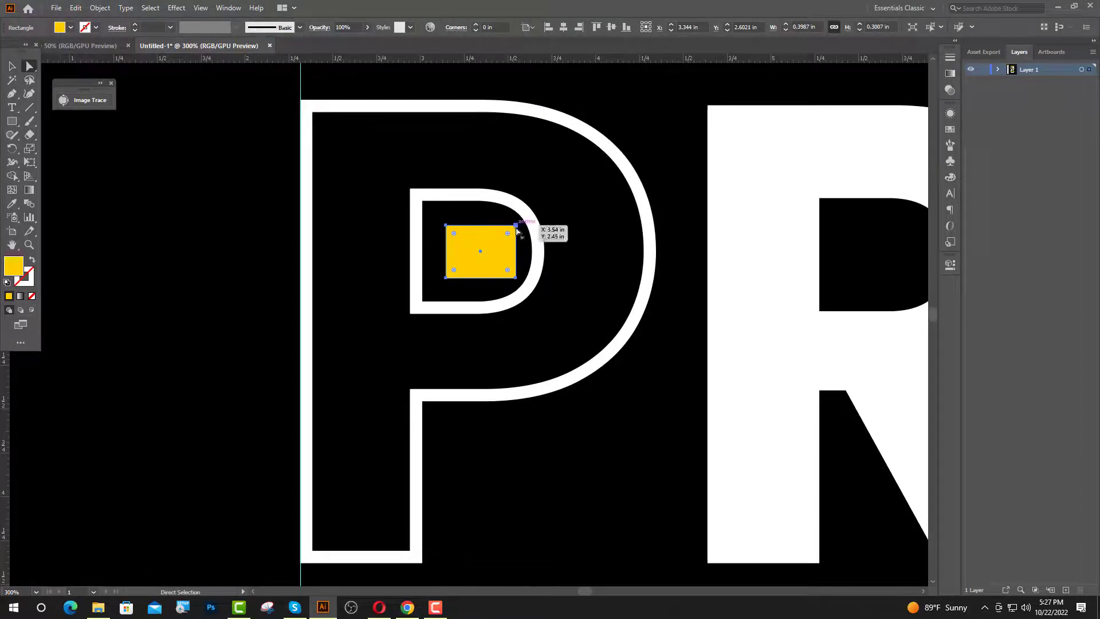
pyautogui.click(515, 226)
pyautogui.keyDown('shift'); pyautogui.click(516, 278); pyautogui.keyUp('shift')
pyautogui.moveTo(508, 234); pyautogui.dragTo(430, 249)
pyautogui.click(15, 66)
pyautogui.click(194, 260)
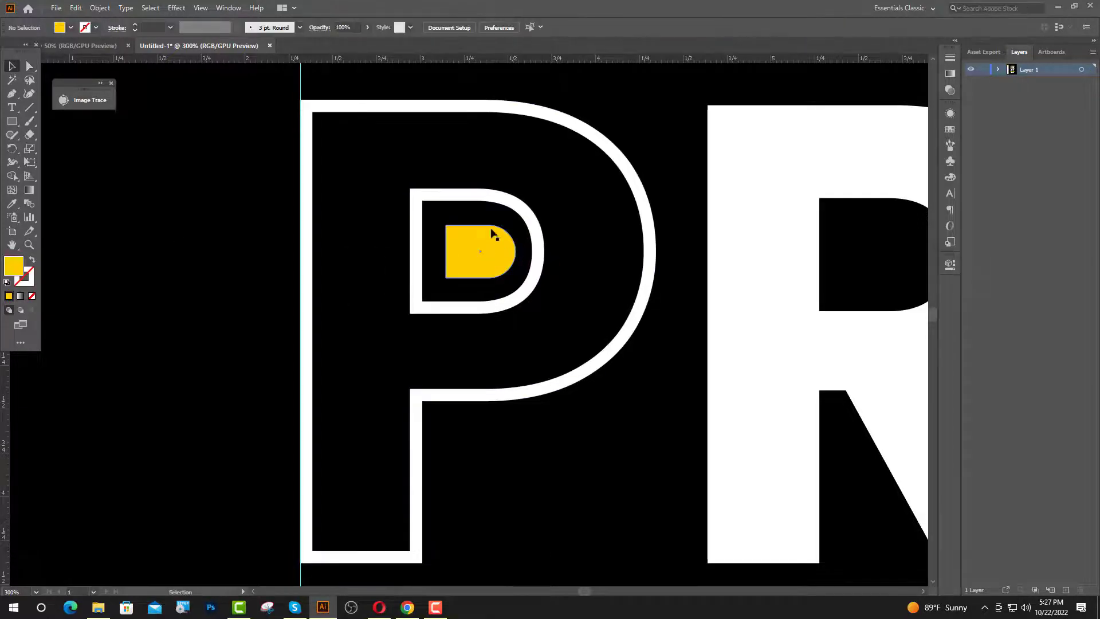
# - Adjust the position of the yellow D shape within the P's counter so the gaps around it look even
pyautogui.scroll(3, 474, 263)
pyautogui.moveTo(492, 305); pyautogui.dragTo(484, 302)
pyautogui.click(668, 267)
pyautogui.scroll(-4, 478, 195)
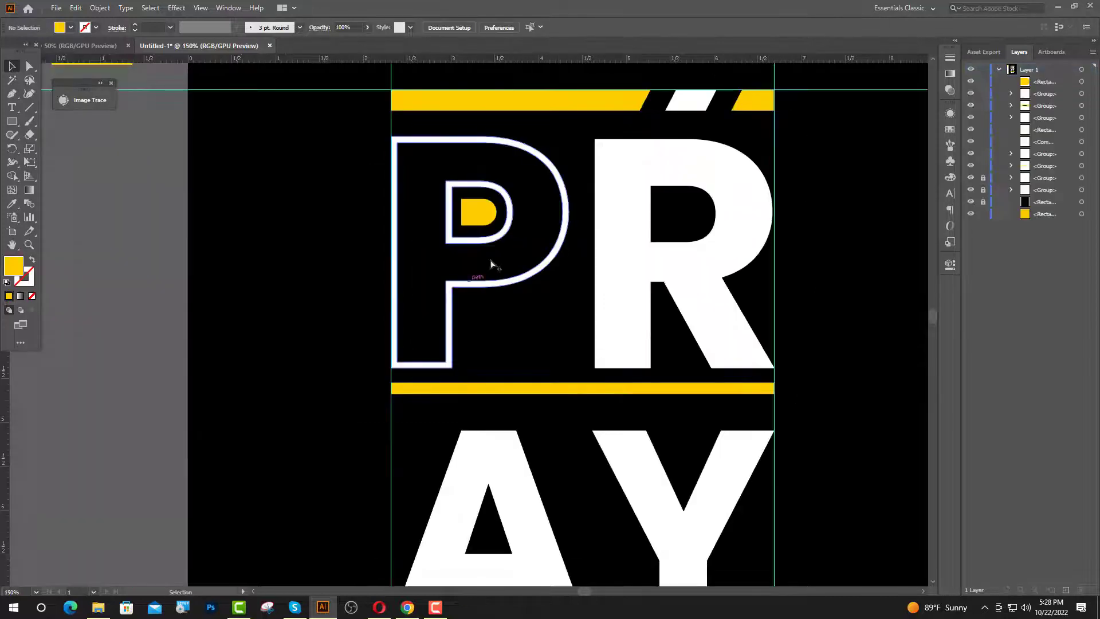
# - Ungroup the AY lettering into separate letters
pyautogui.scroll(2, 469, 269)
pyautogui.scroll(-3, 418, 288)
pyautogui.scroll(-1, 465, 306)
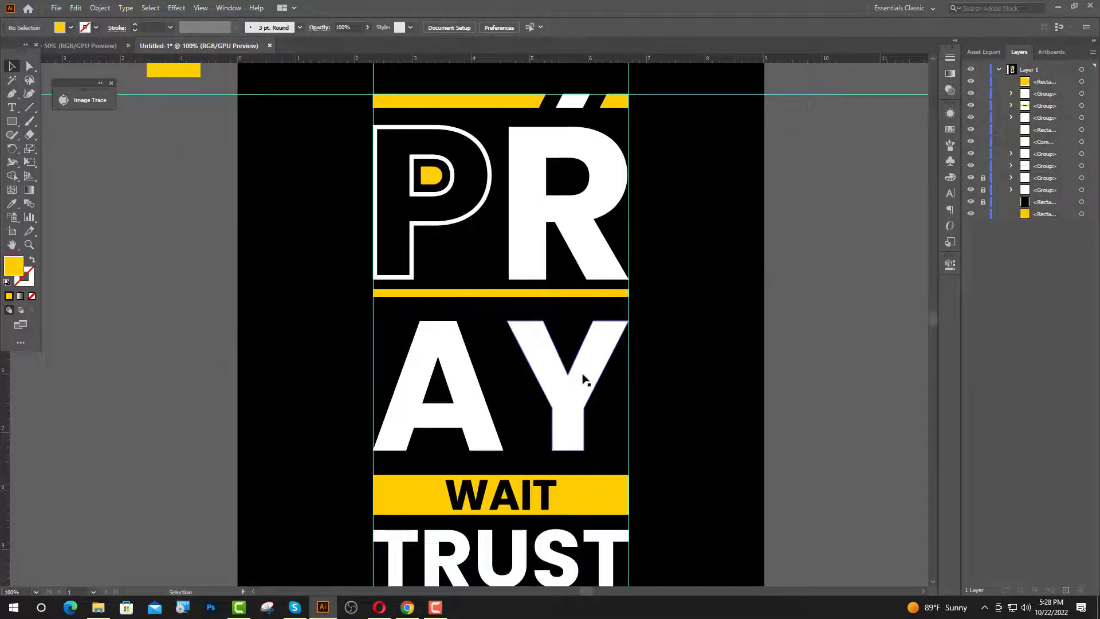
pyautogui.click(580, 379)
pyautogui.rightClick(578, 377)
pyautogui.click(606, 471)
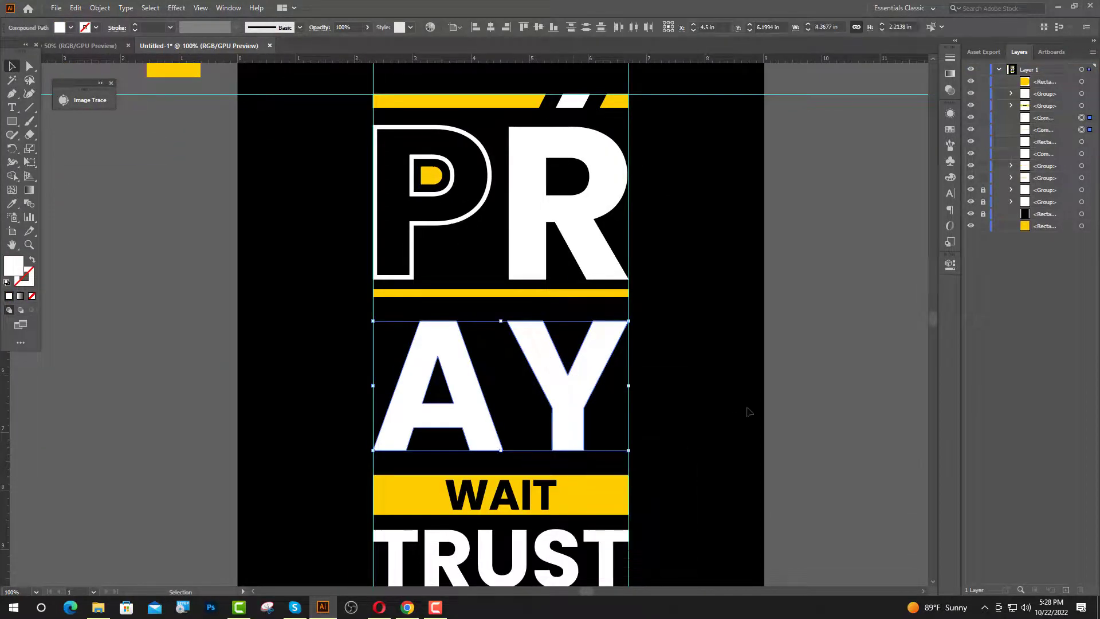
pyautogui.scroll(1, 616, 341)
# - Swap the letter Y's fill and stroke to leave only a white outline, and set the stroke to 5 pt
pyautogui.click(613, 344)
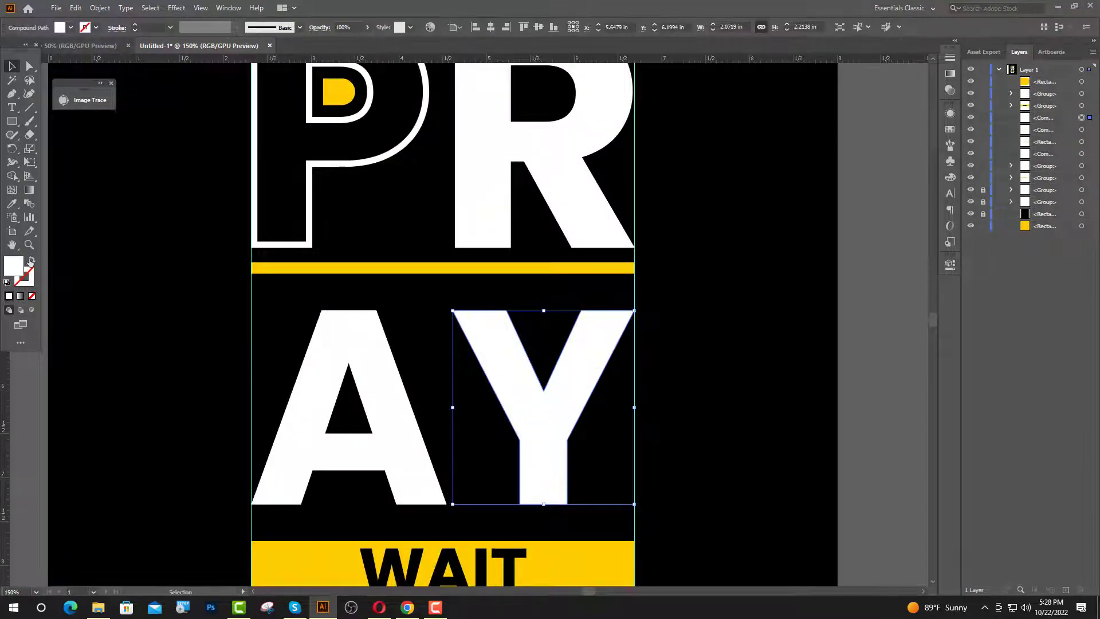
pyautogui.click(31, 261)
pyautogui.click(134, 26)
pyautogui.click(134, 25)
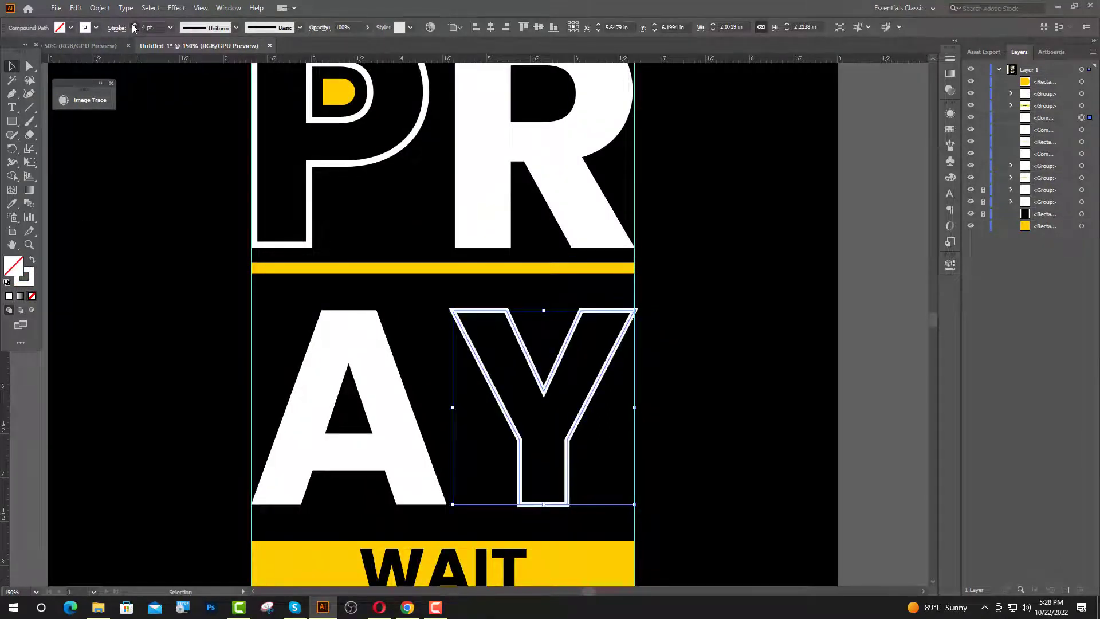
pyautogui.click(133, 26)
pyautogui.click(134, 25)
pyautogui.click(616, 342)
pyautogui.click(617, 342)
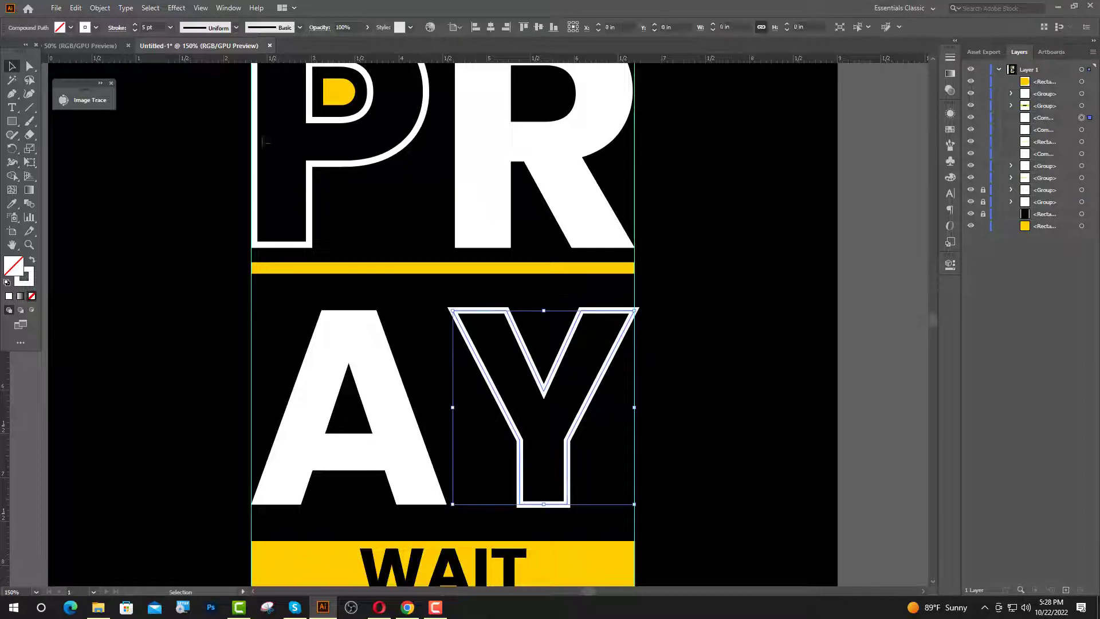
# - Expand the outlined letter Y into filled shapes
pyautogui.click(96, 8)
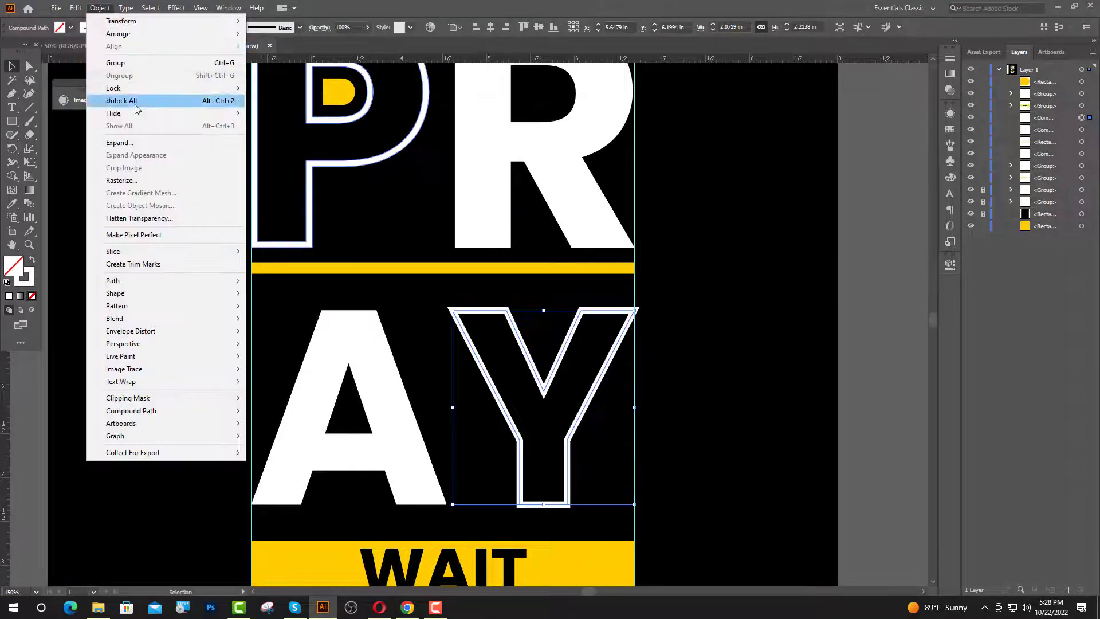
pyautogui.click(133, 143)
pyautogui.click(537, 372)
# - Scale the expanded Y down slightly so its right edge meets the right guide
pyautogui.scroll(1, 653, 321)
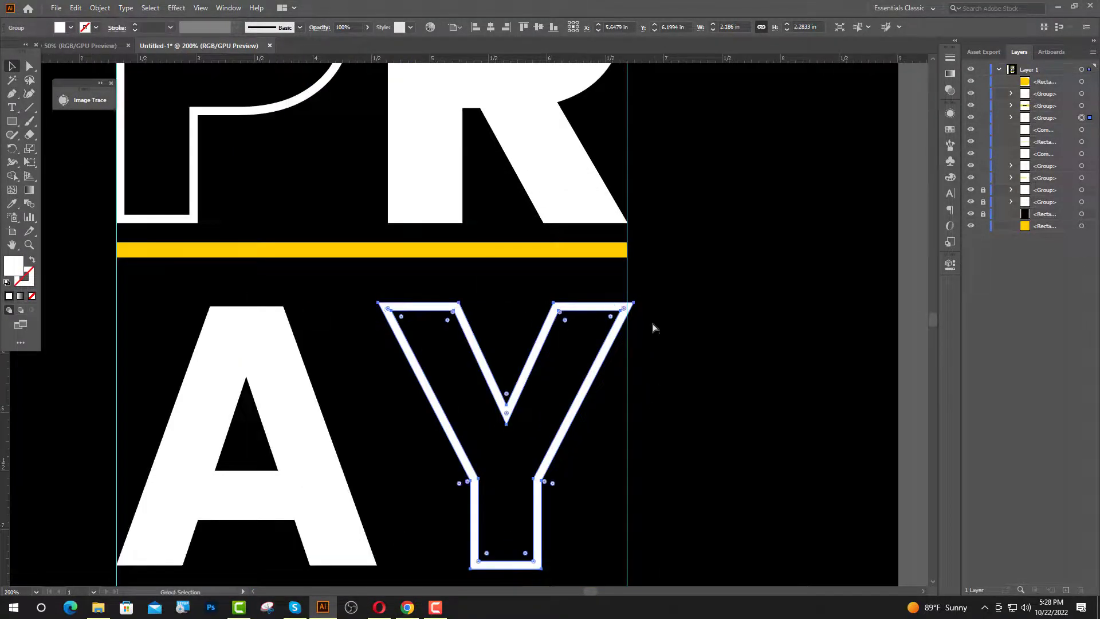
pyautogui.scroll(-1, 659, 309)
pyautogui.scroll(1, 659, 305)
pyautogui.scroll(-3, 645, 298)
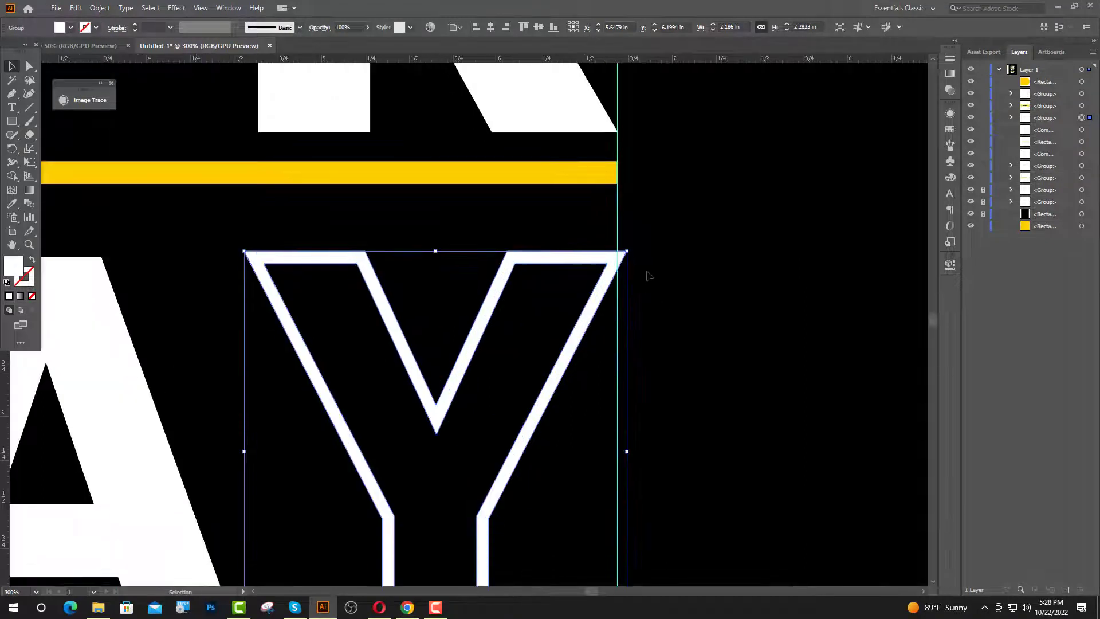
pyautogui.moveTo(628, 315); pyautogui.dragTo(618, 314)
# - Align the bottom edges of the letters A and Y
pyautogui.keyDown('shift'); pyautogui.click(175, 448); pyautogui.keyUp('shift')
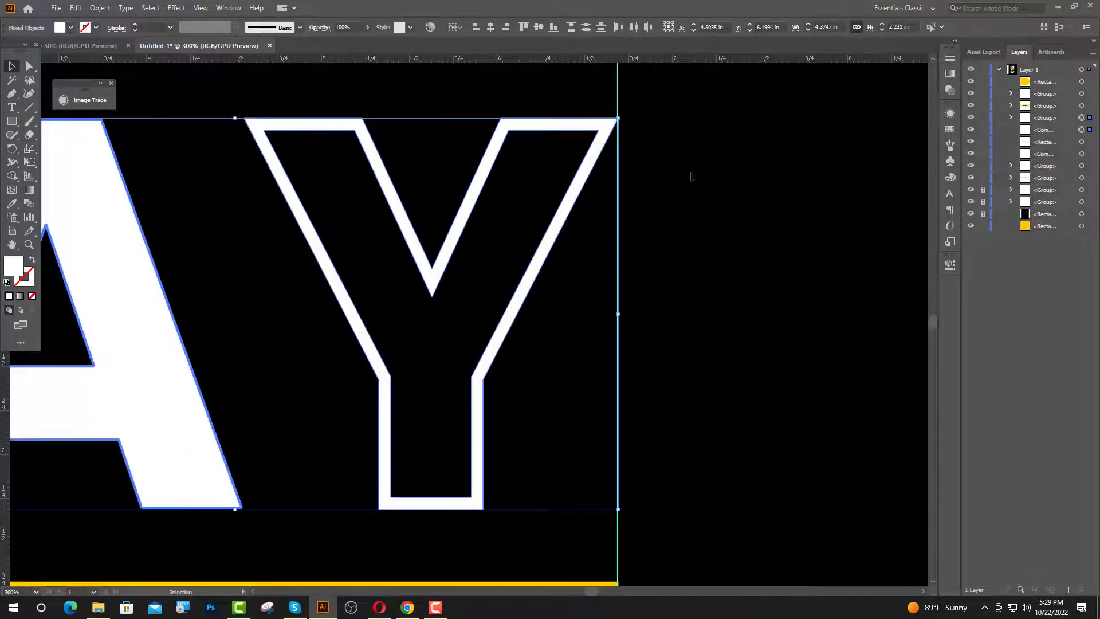
pyautogui.click(558, 26)
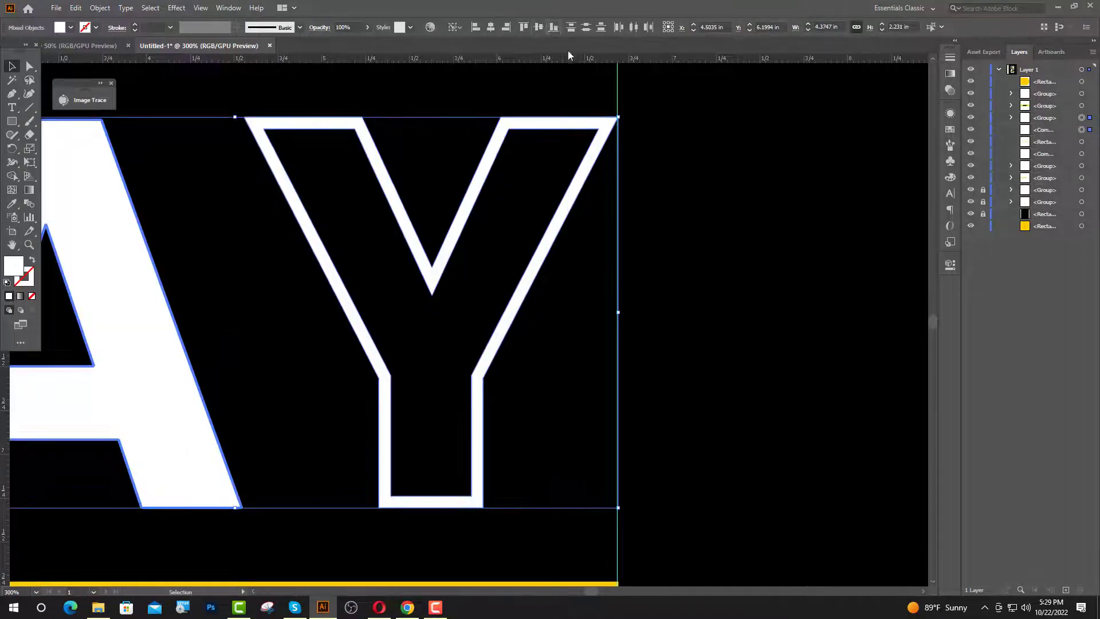
pyautogui.click(644, 314)
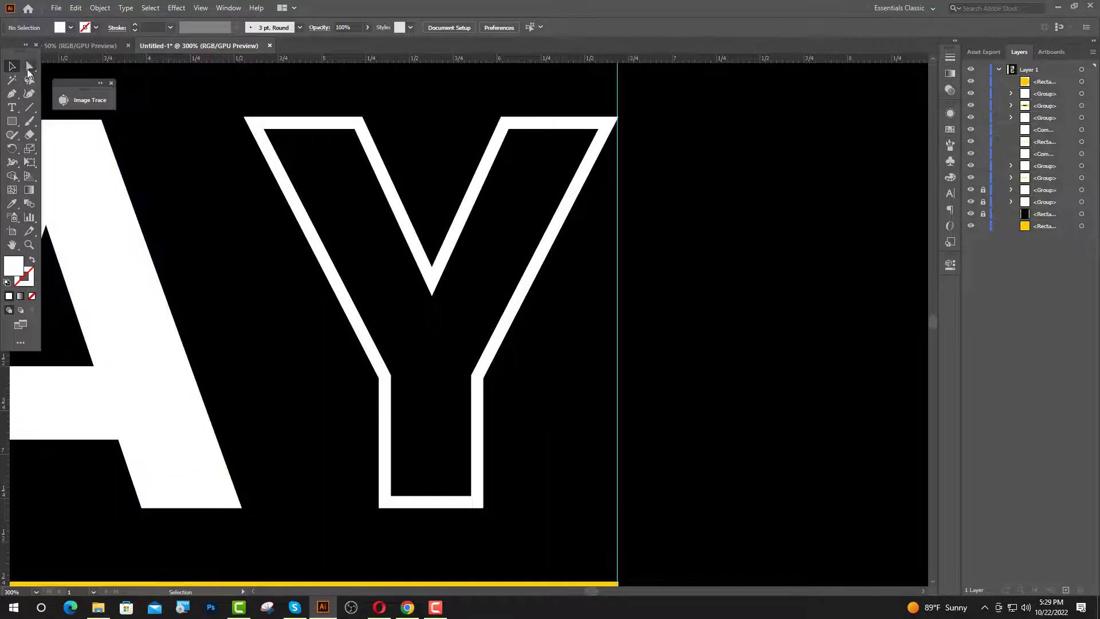
# - Draw a closed triangle with the Pen tool that fills the upper notch of the Y
pyautogui.click(11, 93)
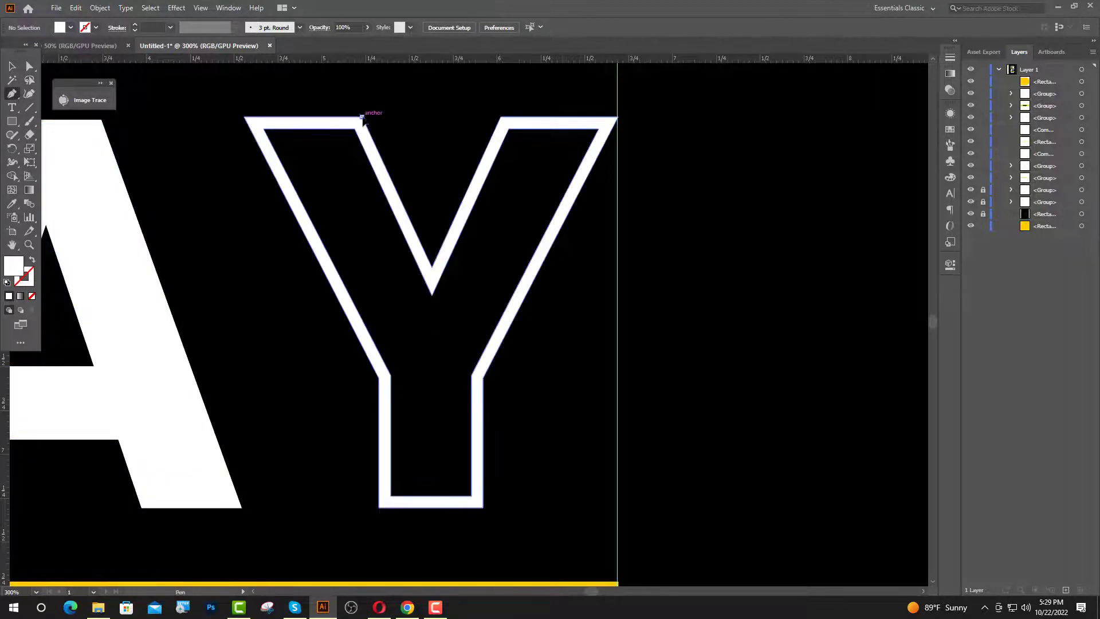
pyautogui.click(362, 117)
pyautogui.click(432, 267)
pyautogui.click(499, 117)
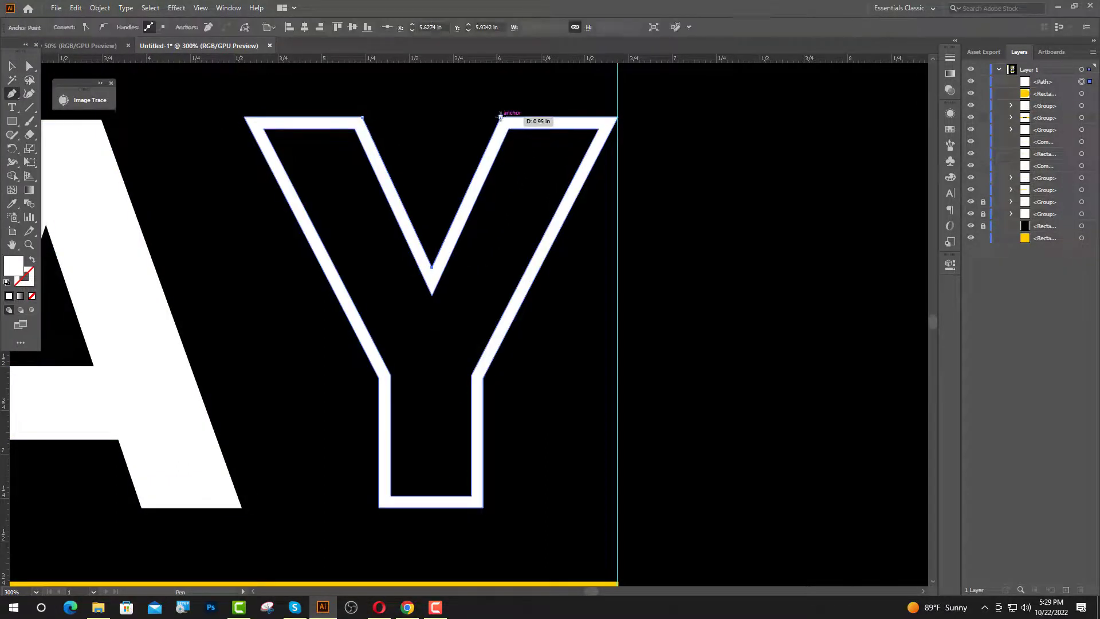
pyautogui.click(362, 118)
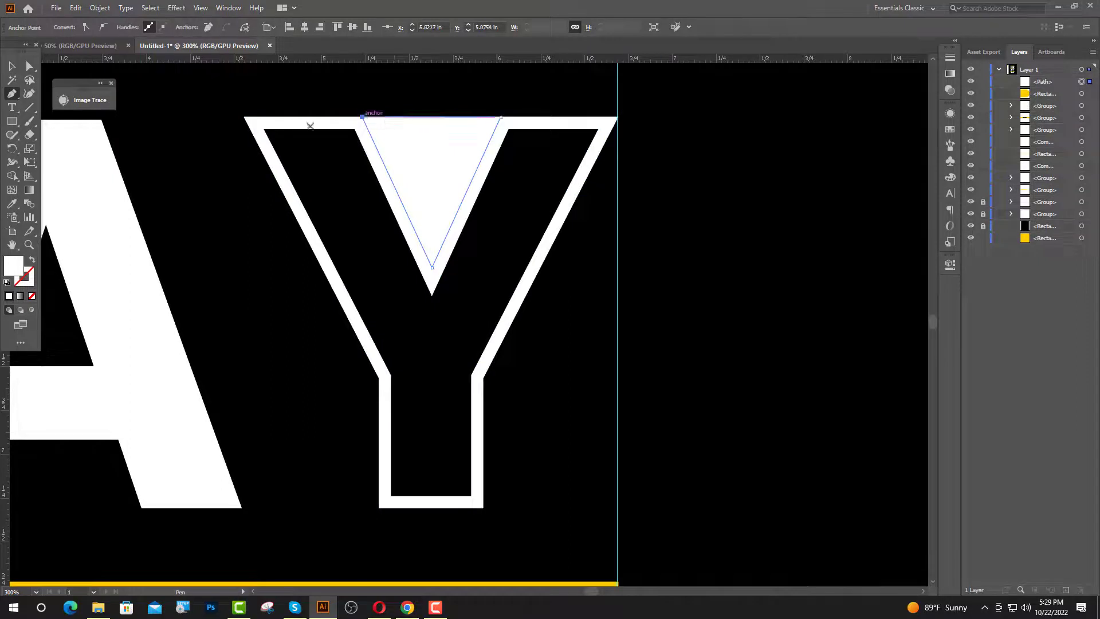
# - Fill the triangle in the Y's notch with the yellow sampled from the bar below
pyautogui.press('i')
pyautogui.click(175, 583)
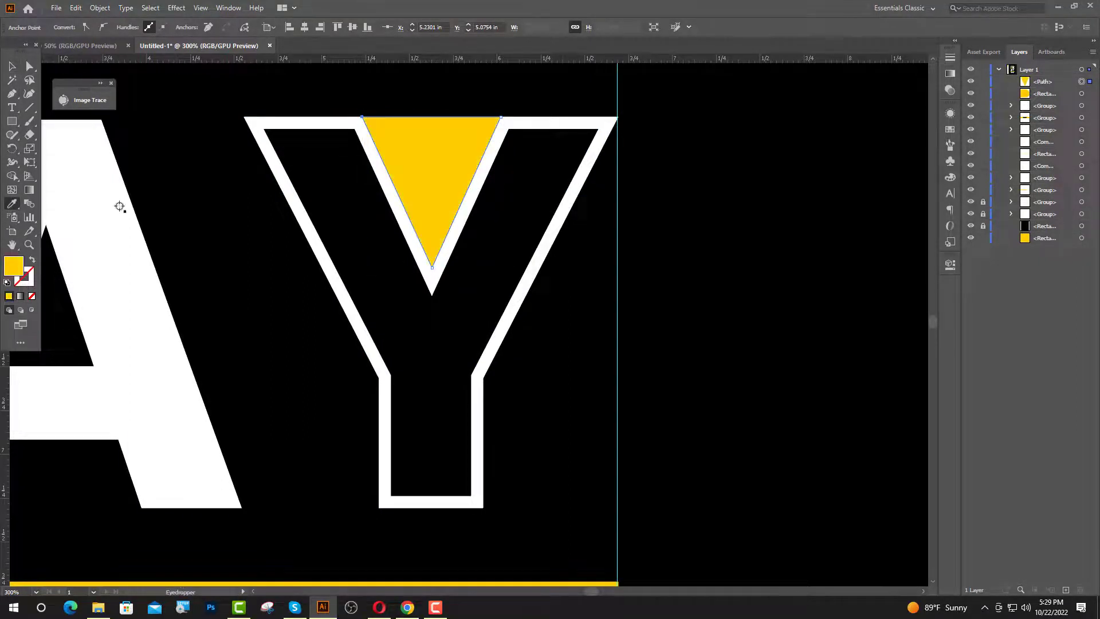
pyautogui.press('v')
pyautogui.click(385, 293)
pyautogui.scroll(1, 385, 292)
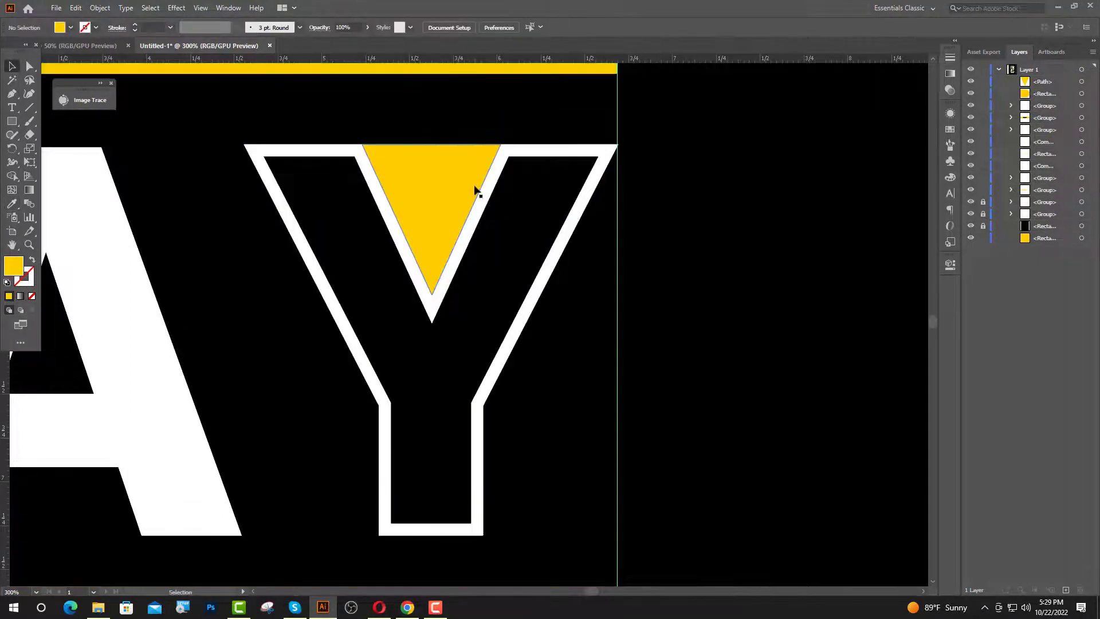
# - Shrink the yellow triangle proportionally about its centre and move it up flush with the top edge of the Y
pyautogui.click(425, 195)
pyautogui.moveTo(431, 144); pyautogui.dragTo(431, 165)
pyautogui.moveTo(431, 213); pyautogui.dragTo(439, 198)
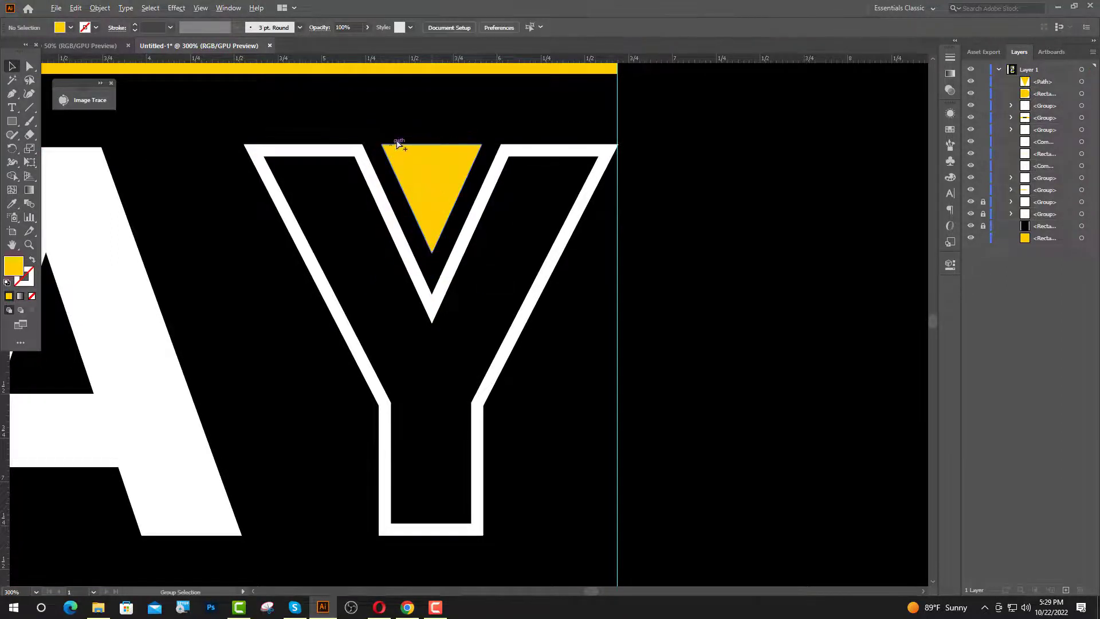
pyautogui.scroll(2, 396, 144)
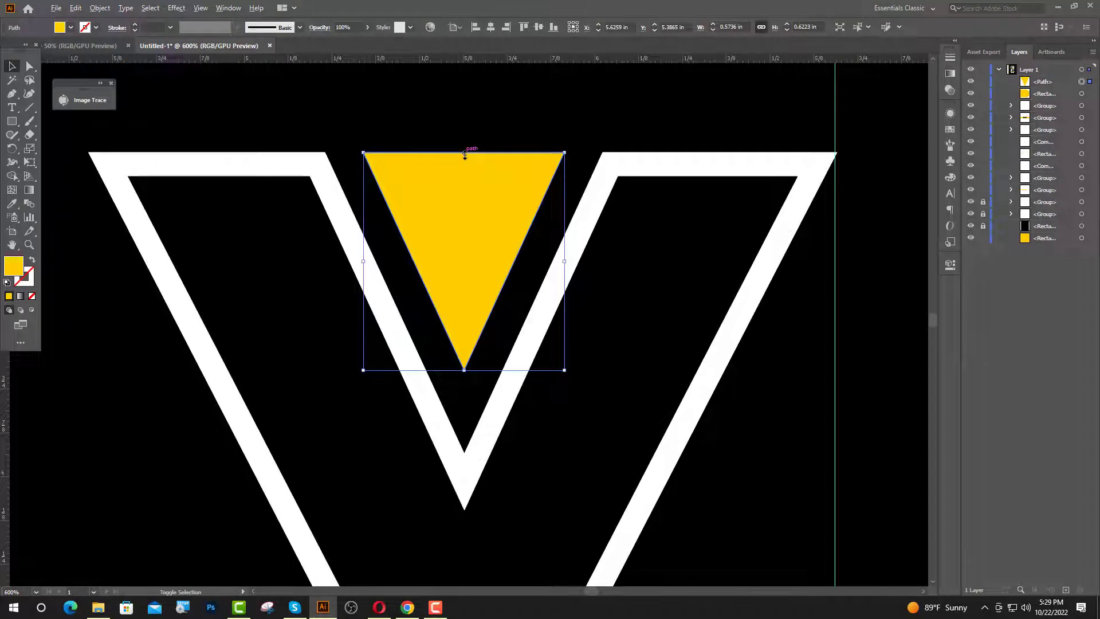
pyautogui.moveTo(464, 154); pyautogui.dragTo(464, 172)
pyautogui.moveTo(464, 246); pyautogui.dragTo(464, 229)
pyautogui.click(544, 252)
pyautogui.scroll(-5, 546, 261)
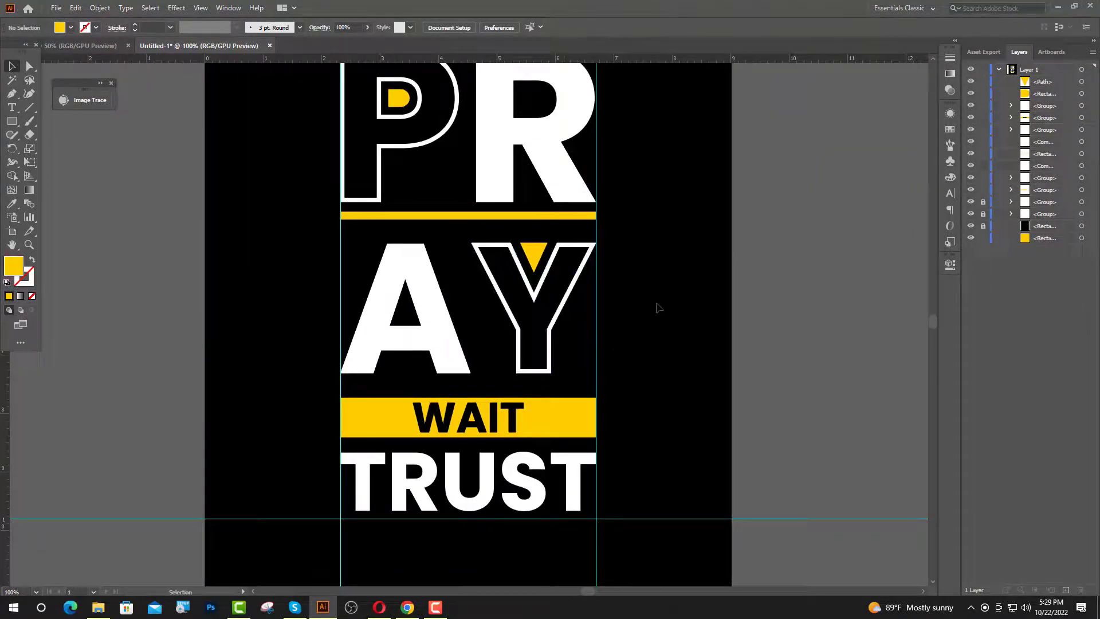
# - Group the outlined Y with its yellow triangle
pyautogui.scroll(1, 659, 307)
pyautogui.moveTo(555, 311); pyautogui.dragTo(557, 313)
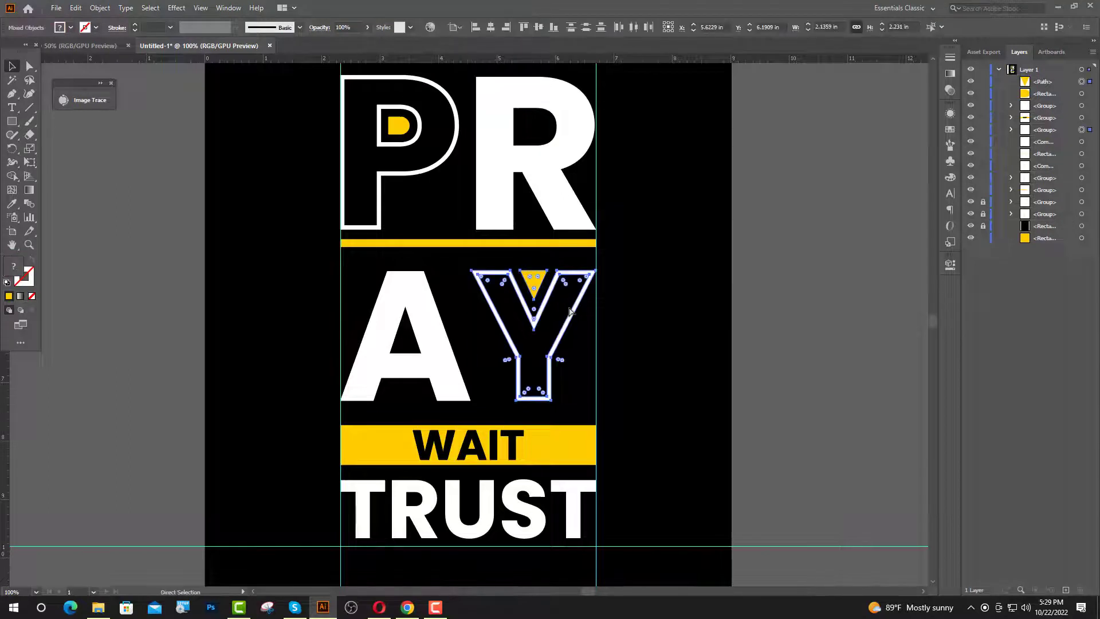
pyautogui.hotkey('ctrl', 'g')
# - Group the outlined P with the yellow D shape in its counter
pyautogui.press('a')
pyautogui.moveTo(399, 131); pyautogui.dragTo(421, 147)
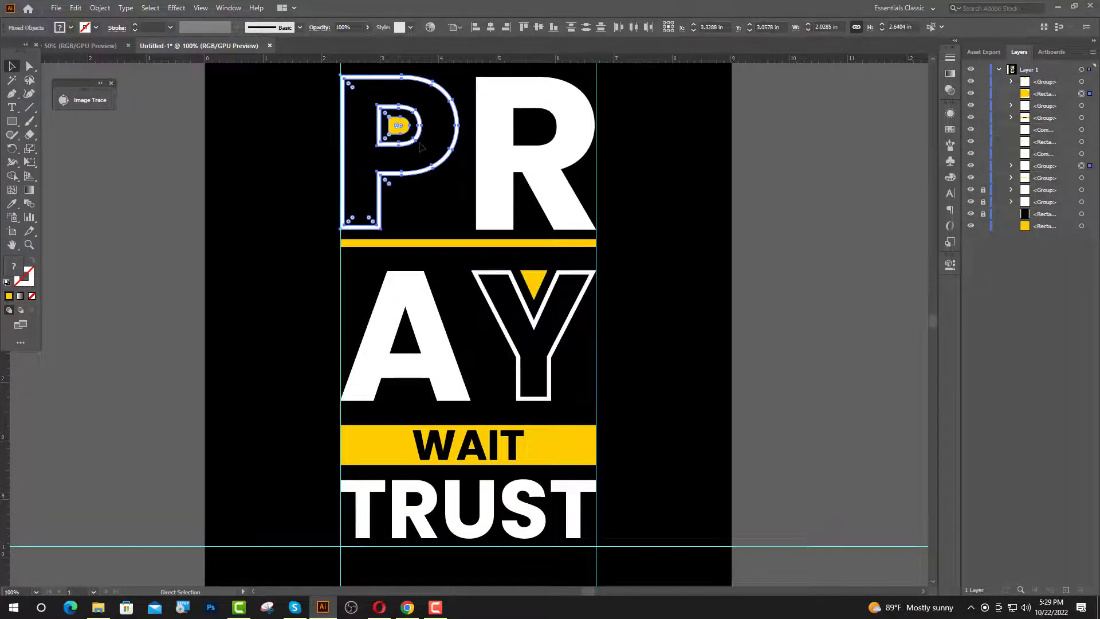
pyautogui.hotkey('ctrl', 'g')
# - Group the P artwork with the letter R
pyautogui.keyDown('shift'); pyautogui.click(537, 170); pyautogui.keyUp('shift')
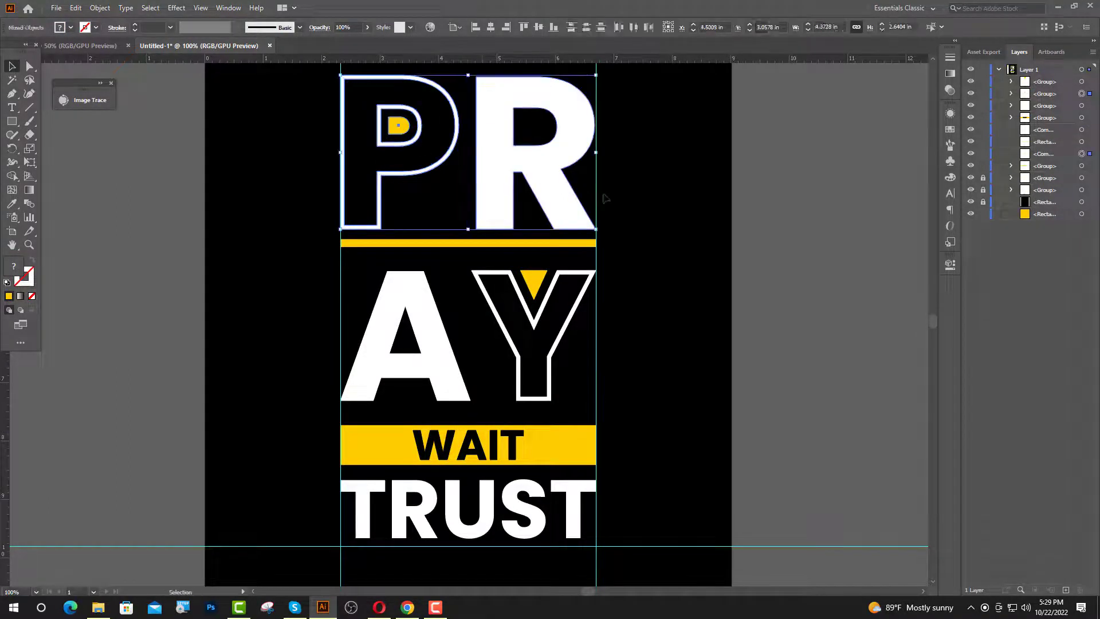
pyautogui.hotkey('ctrl', 'g')
pyautogui.press('v')
pyautogui.click(600, 199)
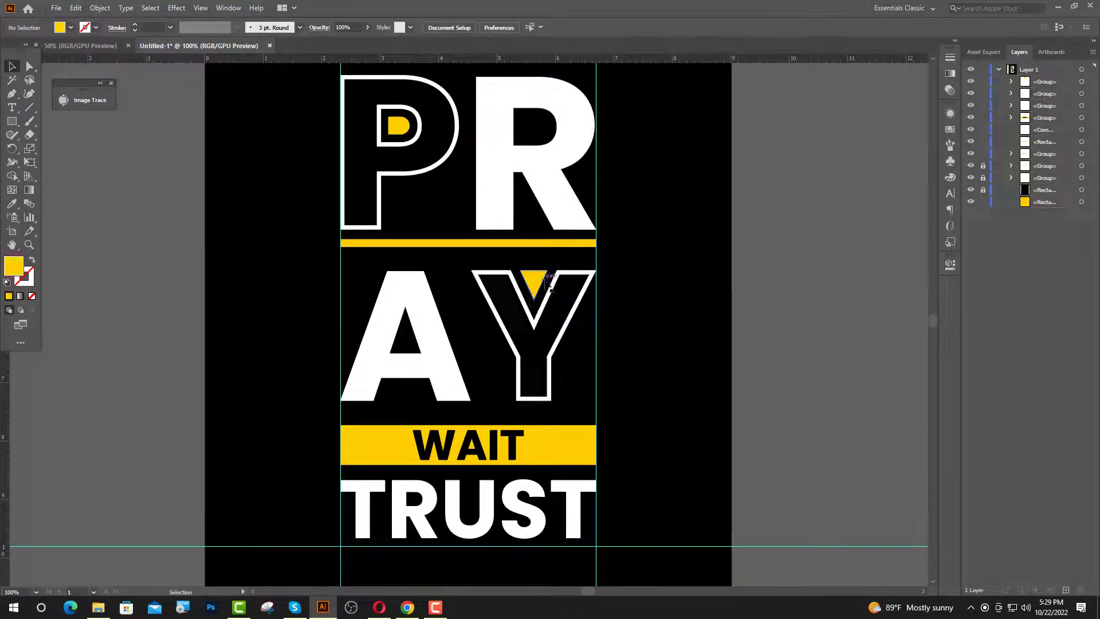
# - Group the Y artwork with the letter A
pyautogui.click(531, 285)
pyautogui.keyDown('shift'); pyautogui.click(412, 314); pyautogui.keyUp('shift')
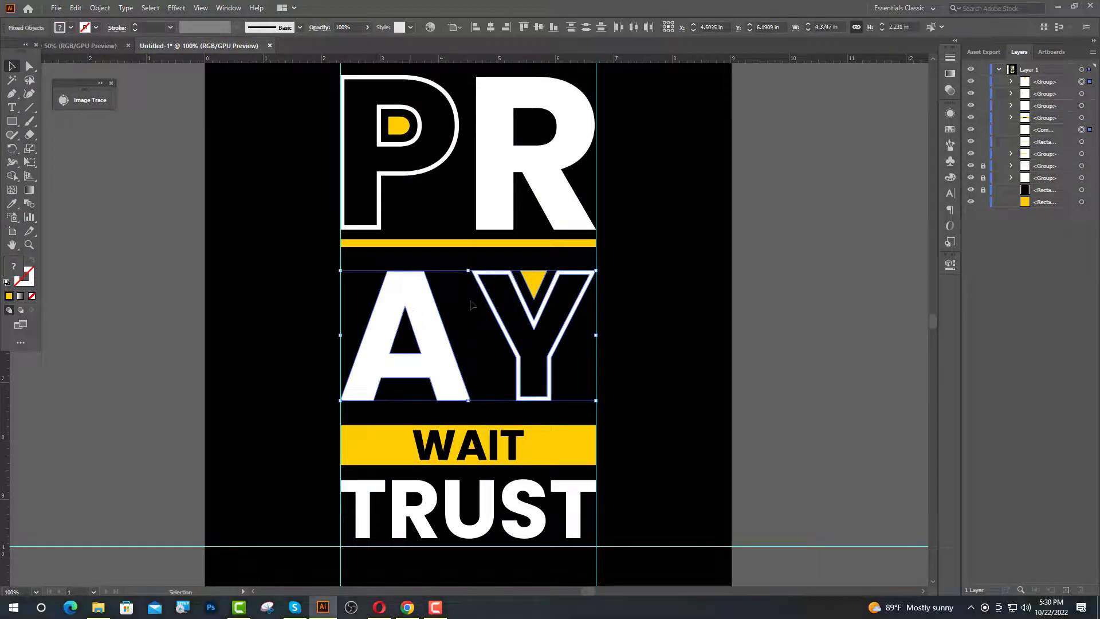
pyautogui.press('a')
pyautogui.hotkey('ctrl', 'g')
pyautogui.click(683, 289)
# - Nudge the PR group straight up until its top edge meets the underside of the top yellow bar
pyautogui.scroll(2, 486, 238)
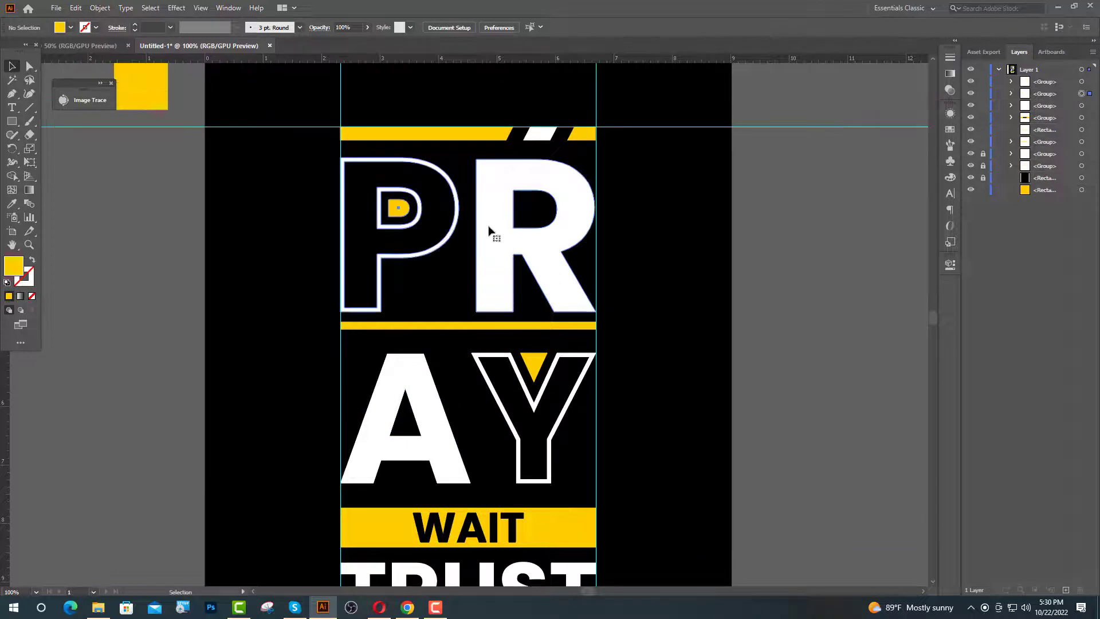
pyautogui.click(489, 227)
pyautogui.scroll(1, 480, 137)
pyautogui.scroll(1, 480, 137)
pyautogui.press('Up')
pyautogui.press('Up')
pyautogui.press('Up')
pyautogui.press('Up')
pyautogui.press('Up')
pyautogui.press('Up')
pyautogui.press('Up')
pyautogui.press('Up')
pyautogui.press('Up')
pyautogui.press('Up')
pyautogui.press('Up')
pyautogui.press('Up')
pyautogui.press('Up')
pyautogui.press('Up')
pyautogui.press('Up')
pyautogui.press('Up')
pyautogui.press('Up')
pyautogui.press('Up')
pyautogui.press('Up')
pyautogui.press('Up')
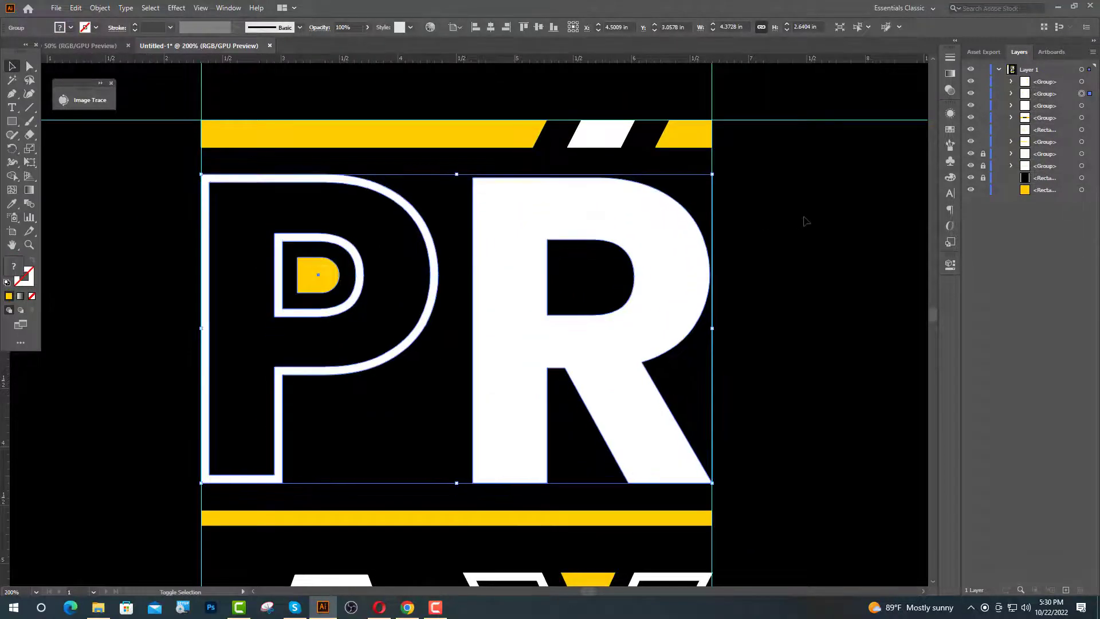
pyautogui.press('Up')
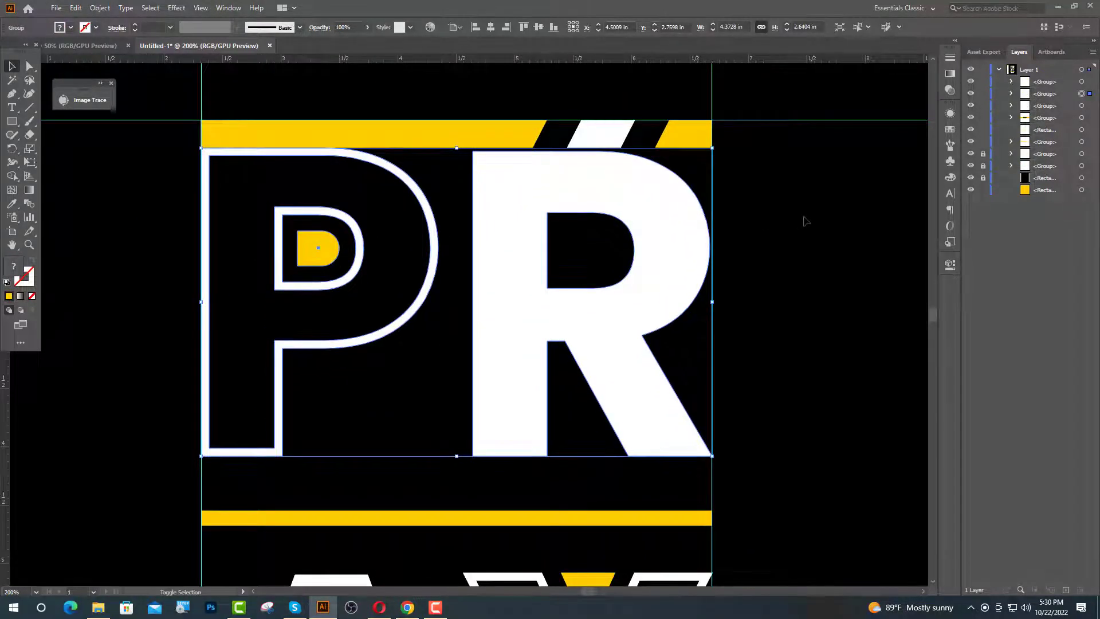
# - Nudge the PR group down to leave a narrow gap beneath the top striped yellow bar
pyautogui.press('Down')
pyautogui.press('Down')
pyautogui.press('Down')
pyautogui.press('Down')
pyautogui.press('Down')
pyautogui.press('Down')
pyautogui.press('Down')
pyautogui.press('Down')
pyautogui.press('Down')
pyautogui.press('Down')
pyautogui.press('Down')
pyautogui.press('Down')
pyautogui.press('Down')
pyautogui.press('Down')
pyautogui.press('Down')
pyautogui.press('Down')
pyautogui.click(806, 221)
pyautogui.scroll(-2, 584, 401)
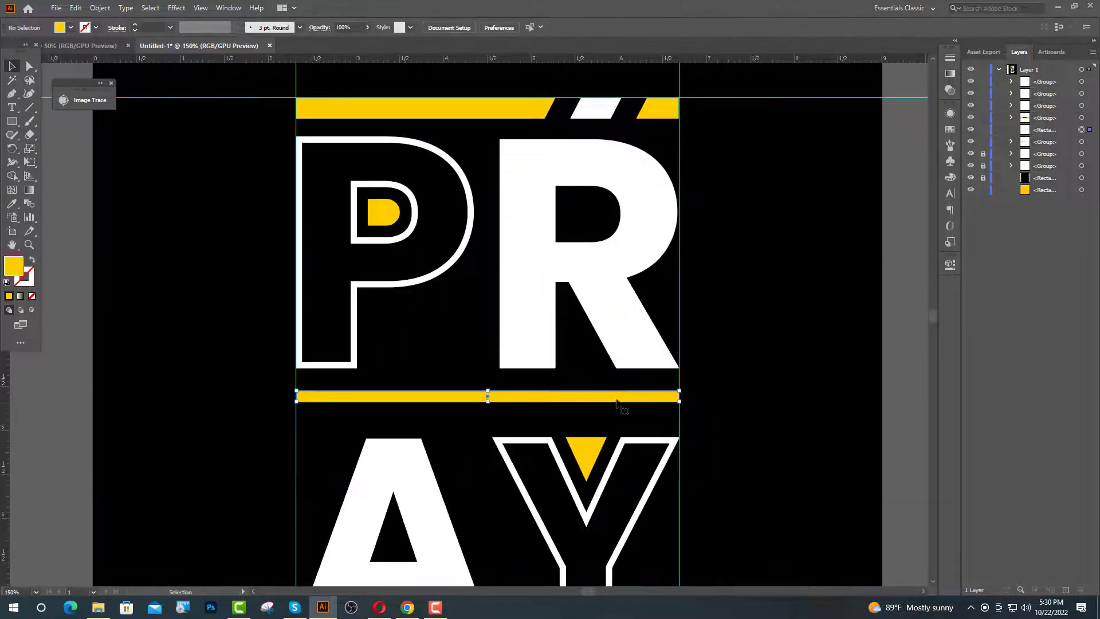
# - Nudge the thin yellow divider bar up until it sits against the underside of the PR letters
pyautogui.press('Up')
pyautogui.press('Up')
pyautogui.press('Up')
pyautogui.press('Up')
pyautogui.press('Up')
pyautogui.press('Up')
pyautogui.press('Up')
pyautogui.press('Up')
pyautogui.press('Up')
pyautogui.press('Up')
pyautogui.press('Up')
pyautogui.press('Up')
pyautogui.press('Up')
pyautogui.press('Up')
pyautogui.press('Up')
pyautogui.press('Up')
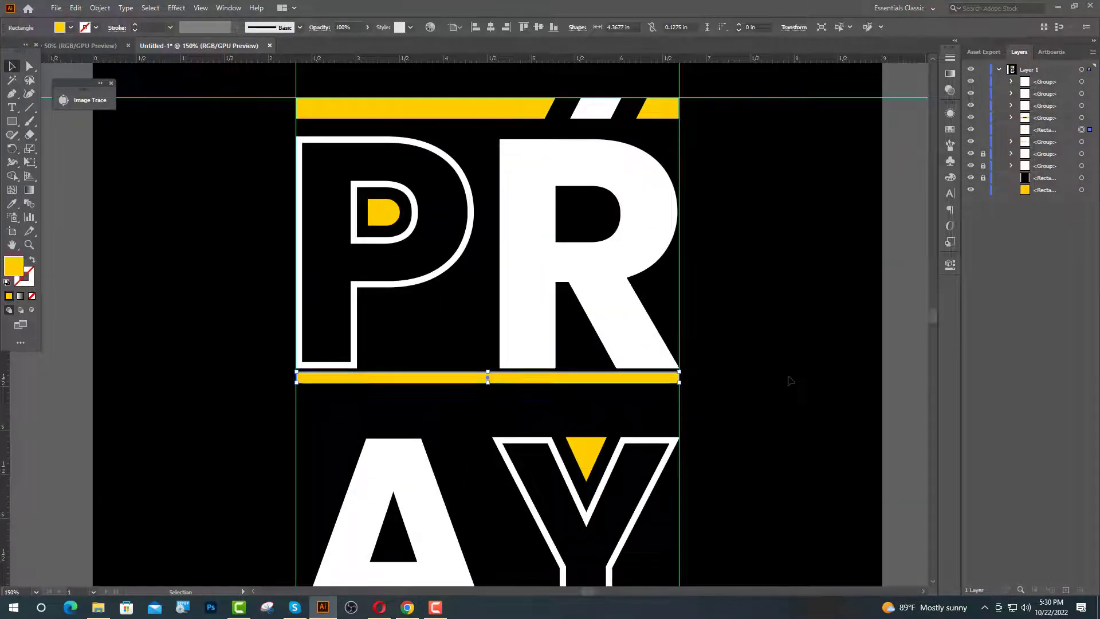
pyautogui.press('Up')
pyautogui.press('Up')
# - Nudge the thin yellow divider bar down to leave a gap below PR matching the one above the letters
pyautogui.press('Down')
pyautogui.press('Down')
pyautogui.press('Down')
pyautogui.press('Down')
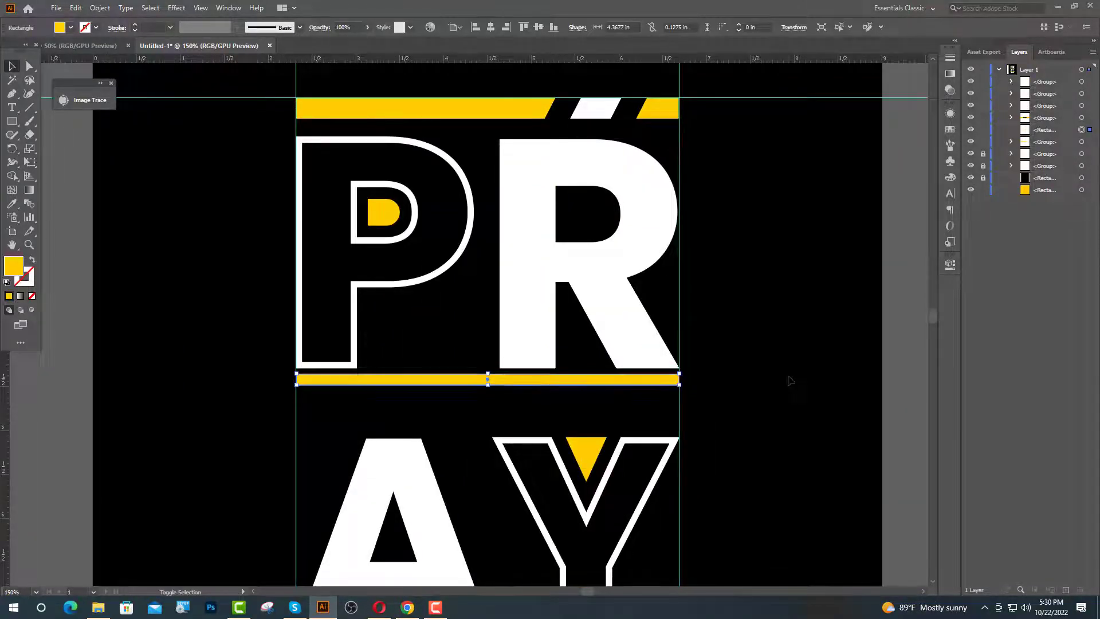
pyautogui.press('Down')
pyautogui.press('Down')
pyautogui.press('Down')
pyautogui.press('Down')
pyautogui.press('Down')
pyautogui.press('Down')
pyautogui.press('Down')
pyautogui.press('Down')
pyautogui.press('Down')
pyautogui.press('Down')
pyautogui.click(745, 350)
pyautogui.scroll(-3, 523, 388)
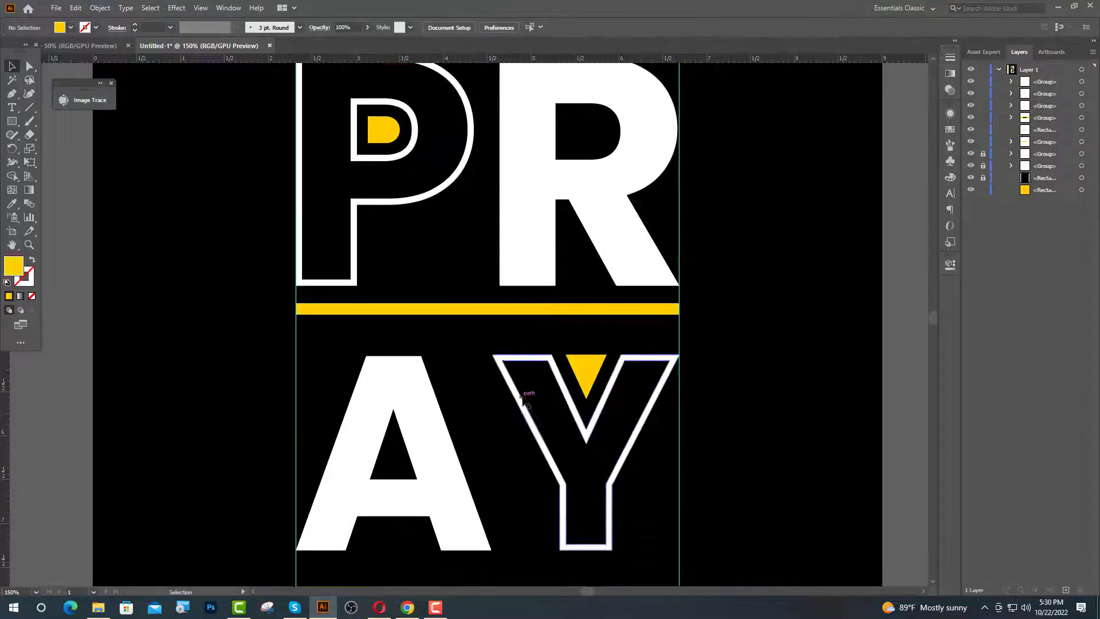
# - Nudge the AY group straight up until its top edge meets the underside of the thin yellow divider bar
pyautogui.click(562, 395)
pyautogui.press('Up')
pyautogui.press('Up')
pyautogui.press('Up')
pyautogui.press('Up')
pyautogui.press('Up')
pyautogui.press('Up')
pyautogui.press('Up')
pyautogui.press('Up')
pyautogui.press('Up')
pyautogui.press('Up')
pyautogui.press('Up')
pyautogui.press('Up')
pyautogui.press('Up')
pyautogui.press('Up')
pyautogui.press('Up')
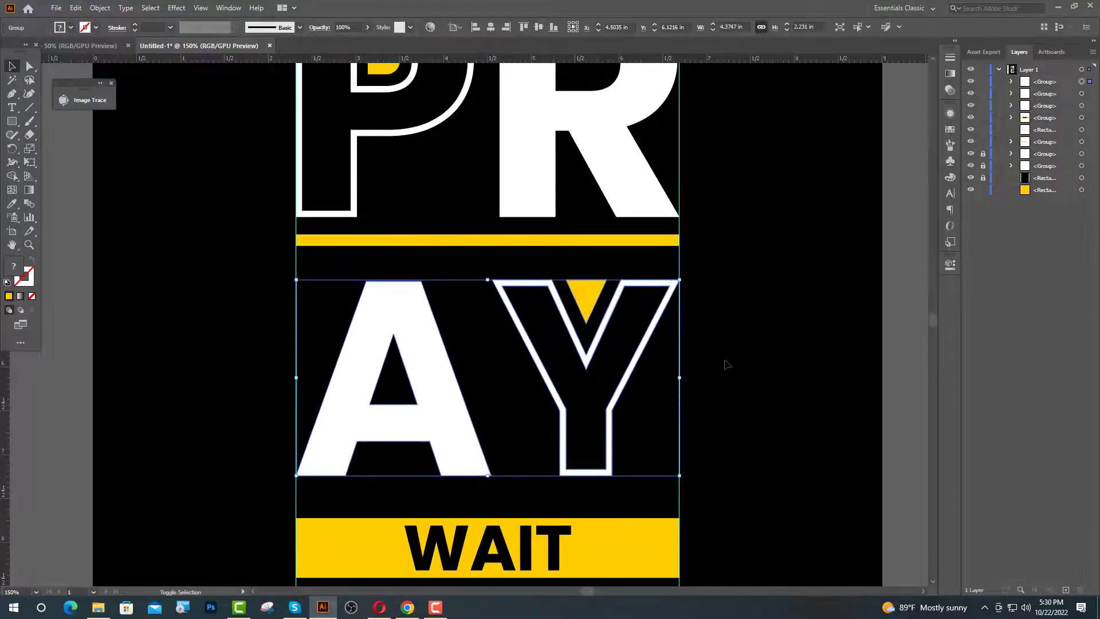
pyautogui.press('Up')
pyautogui.press('Up')
pyautogui.press('Up')
pyautogui.press('Up')
pyautogui.press('Up')
pyautogui.press('Up')
pyautogui.press('Up')
pyautogui.press('Up')
pyautogui.press('Up')
pyautogui.press('Up')
pyautogui.press('Up')
pyautogui.press('Up')
pyautogui.press('Up')
pyautogui.press('Up')
pyautogui.press('Up')
pyautogui.press('Up')
pyautogui.press('Up')
pyautogui.press('Up')
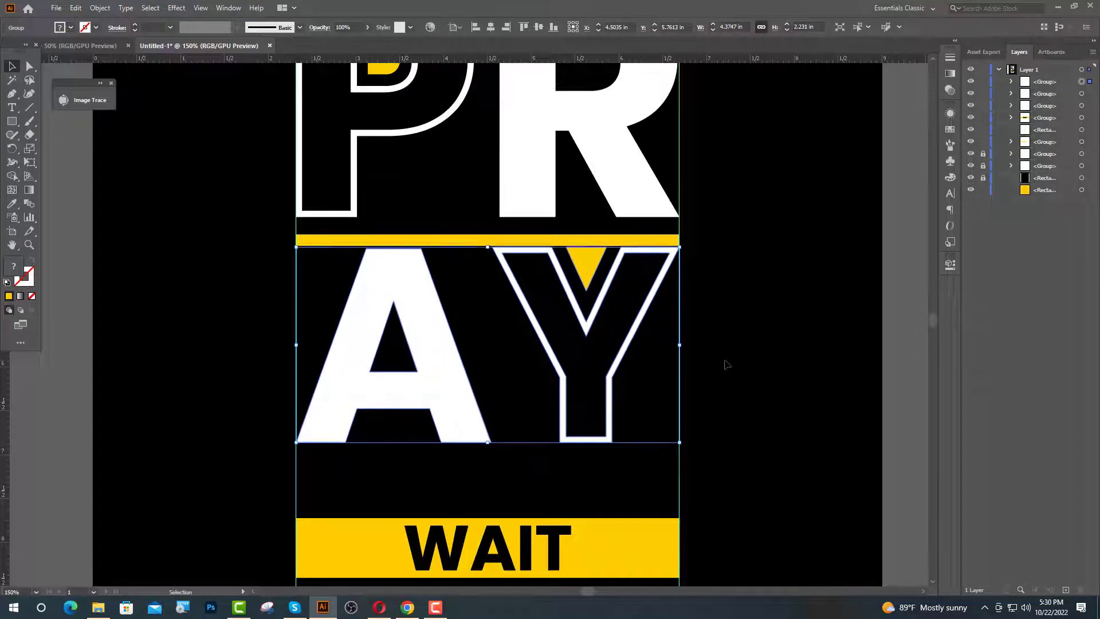
# - Nudge the AY group down to leave a matching narrow gap beneath the yellow divider bar
pyautogui.press('Down')
pyautogui.press('Down')
pyautogui.press('Down')
pyautogui.press('Down')
pyautogui.press('Down')
pyautogui.press('Down')
pyautogui.press('Down')
pyautogui.press('Down')
pyautogui.press('Down')
pyautogui.press('Down')
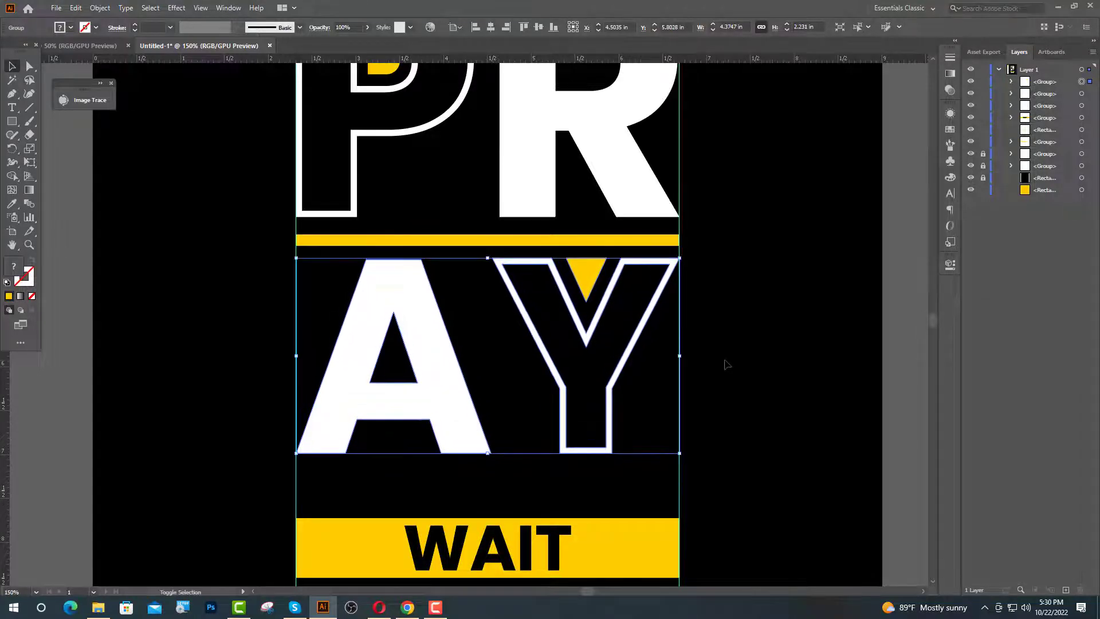
pyautogui.click(497, 452)
pyautogui.hotkey('ctrl', '0')
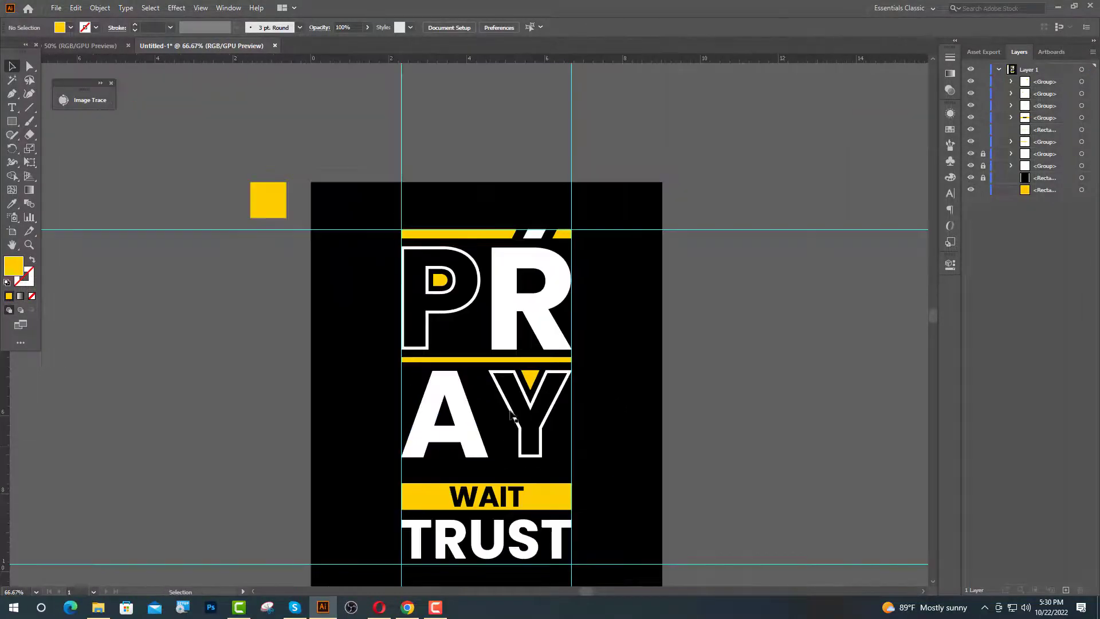
# - Move the yellow WAIT banner straight up under the AY letters, leaving the same narrow gap between them
pyautogui.scroll(3, 513, 434)
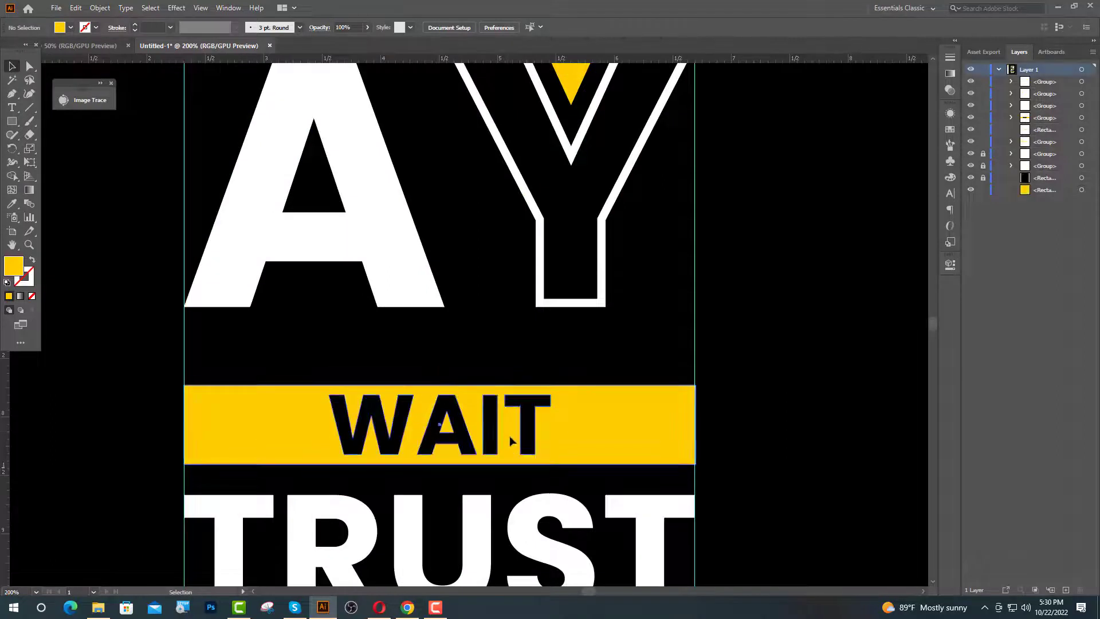
pyautogui.moveTo(509, 436); pyautogui.dragTo(510, 361)
pyautogui.press('Down')
pyautogui.press('Down')
pyautogui.press('Down')
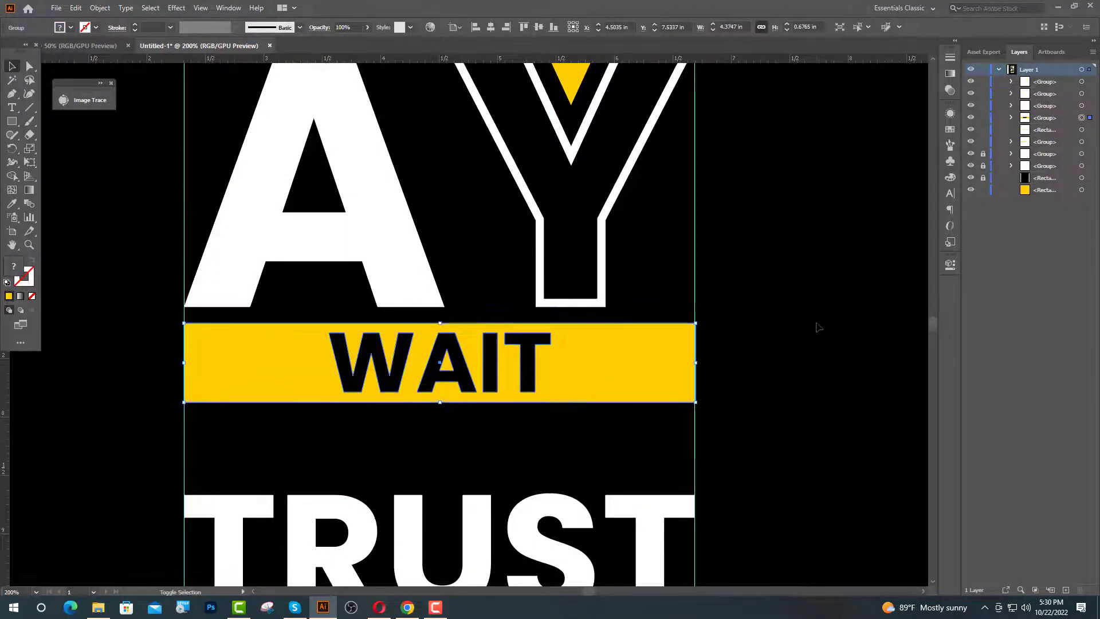
# - Move the TRUST lettering up beneath the WAIT banner, leaving the same narrow gap between them
pyautogui.scroll(-1, 484, 464)
pyautogui.scroll(-4, 688, 392)
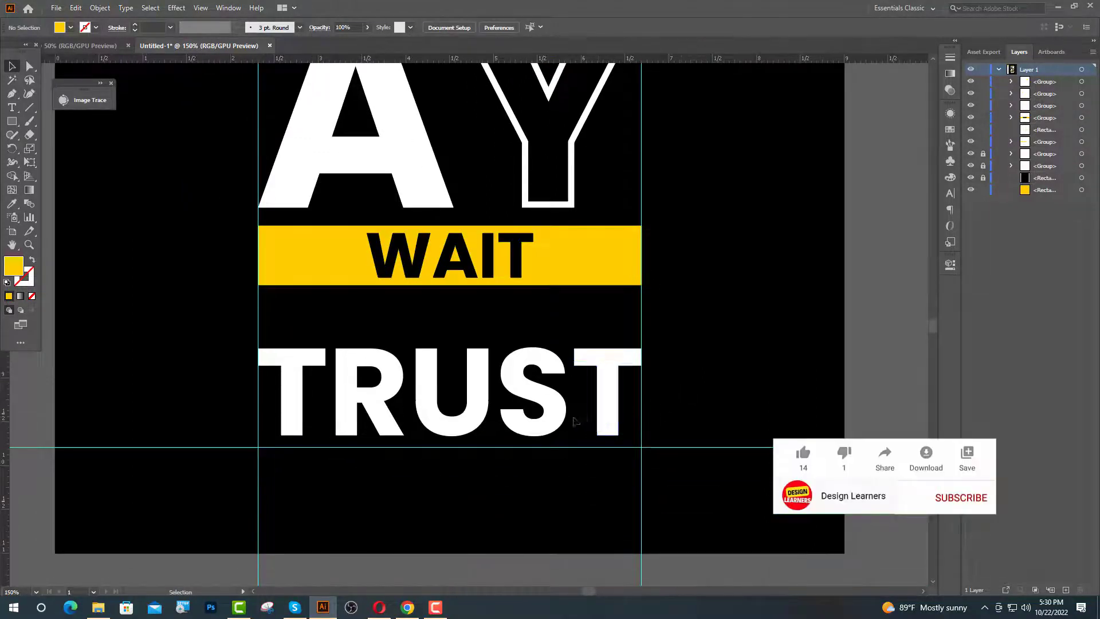
pyautogui.moveTo(559, 413); pyautogui.dragTo(552, 356)
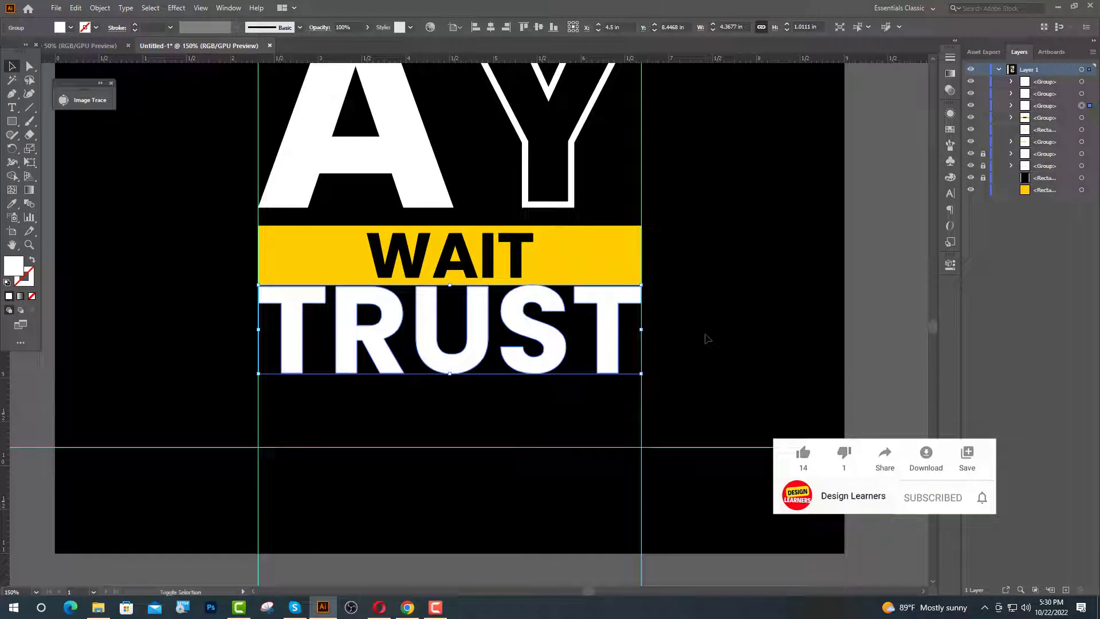
pyautogui.press('Down')
pyautogui.press('Down')
pyautogui.press('Down')
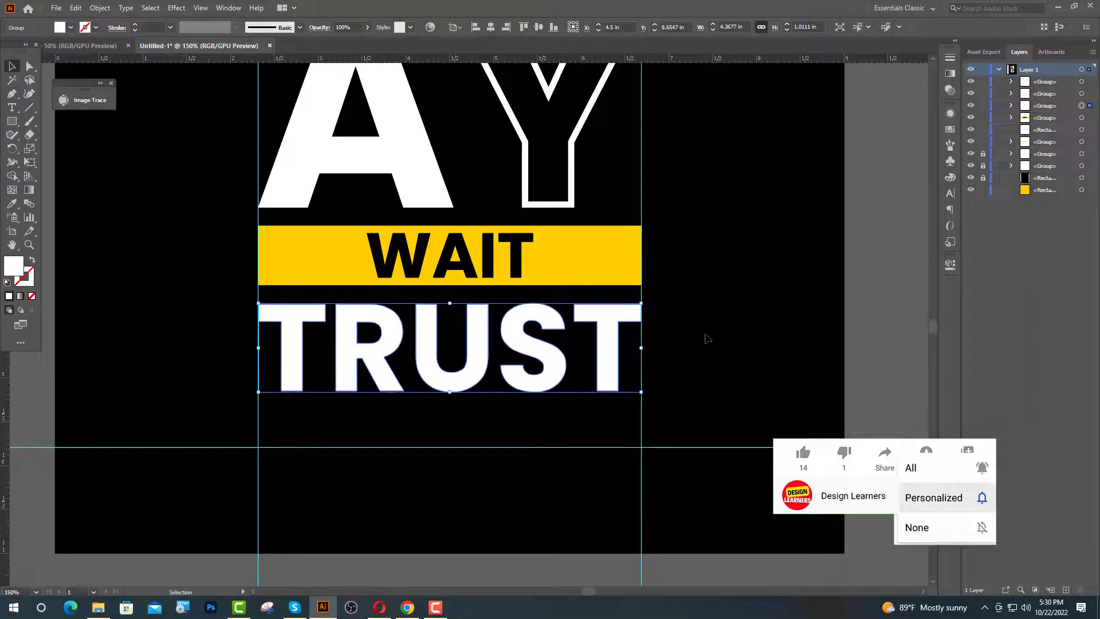
pyautogui.click(705, 336)
# - Copy the top striped yellow bar straight down to the lower horizontal guide beneath TRUST
pyautogui.scroll(-2, 502, 395)
pyautogui.scroll(2, 502, 395)
pyautogui.moveTo(482, 129); pyautogui.dragTo(483, 456)
# - Reflect the copied striped bar across the vertical axis so its stripes sit at the opposite end
pyautogui.rightClick(482, 453)
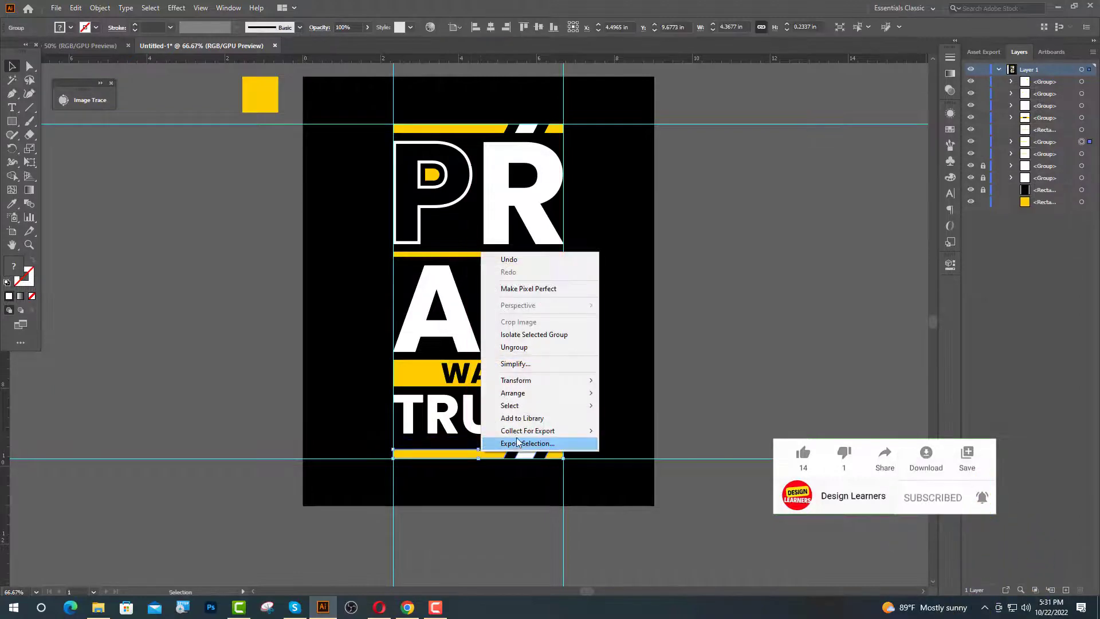
pyautogui.moveTo(515, 380)
pyautogui.click(661, 424)
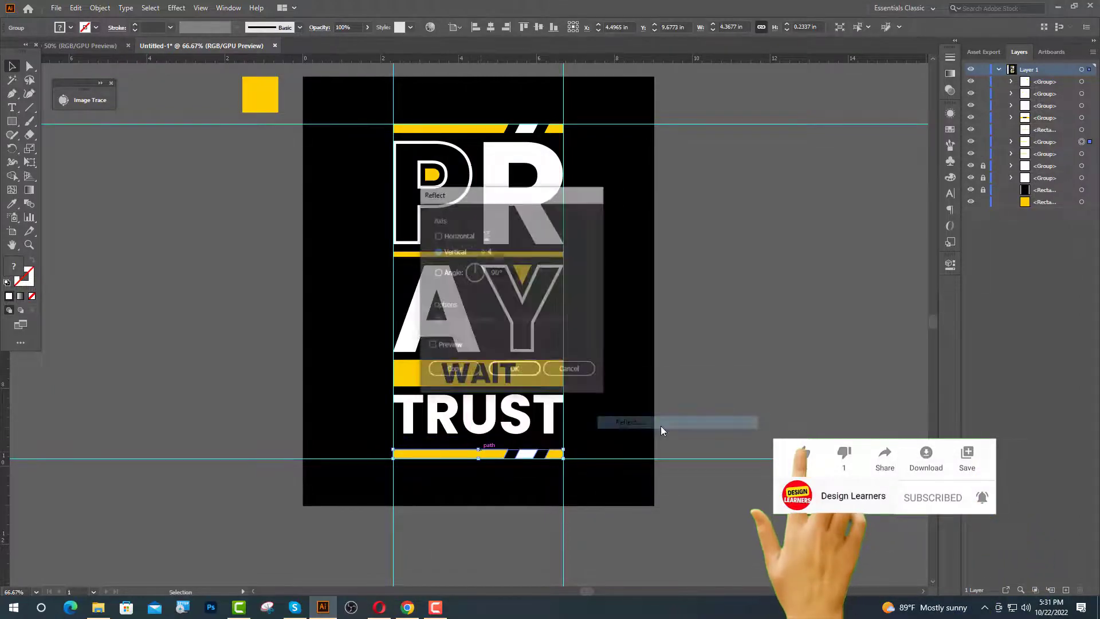
pyautogui.click(508, 370)
pyautogui.click(461, 463)
# - Nudge the lower striped bar straight up until it touches the bottom of the TRUST lettering
pyautogui.scroll(2, 463, 464)
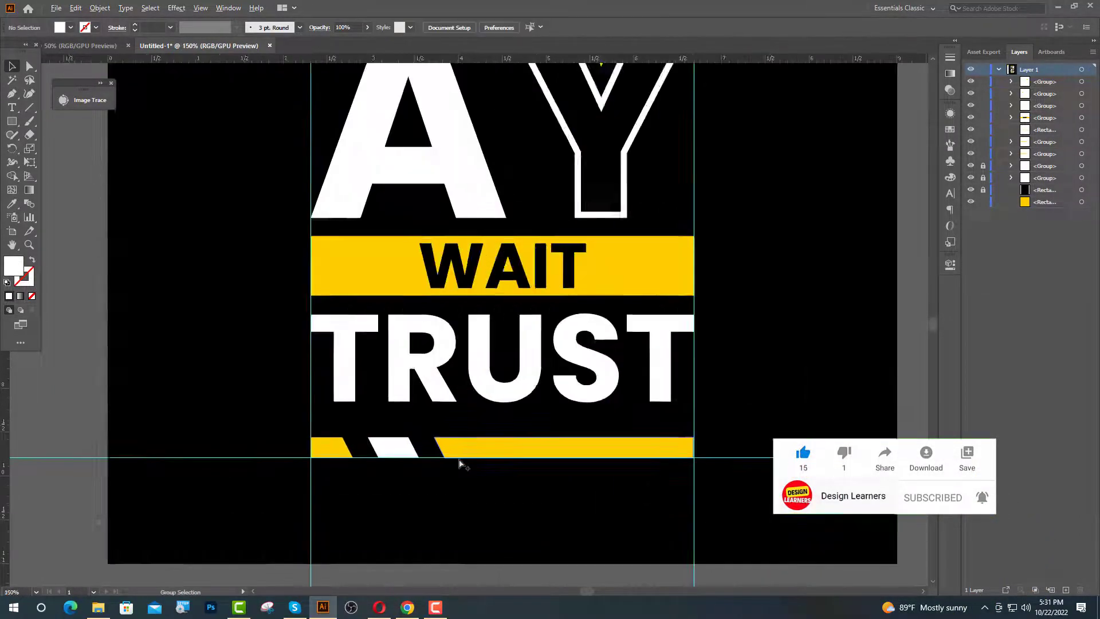
pyautogui.scroll(1, 461, 464)
pyautogui.click(503, 446)
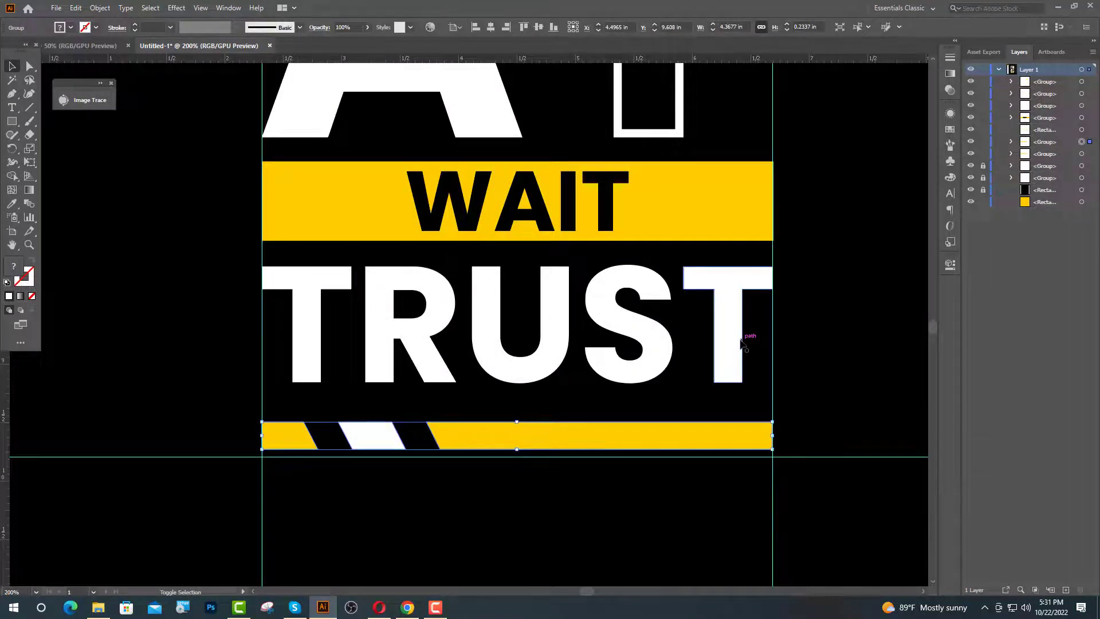
pyautogui.press('Up')
pyautogui.press('Up')
pyautogui.press('Up')
pyautogui.press('Up')
pyautogui.press('Up')
pyautogui.press('Up')
pyautogui.press('Up')
pyautogui.press('Up')
pyautogui.press('Up')
pyautogui.press('Up')
pyautogui.press('Up')
pyautogui.press('Up')
pyautogui.press('Up')
pyautogui.press('Up')
pyautogui.press('Up')
pyautogui.press('Up')
pyautogui.press('Up')
pyautogui.press('Up')
pyautogui.press('Up')
pyautogui.press('Up')
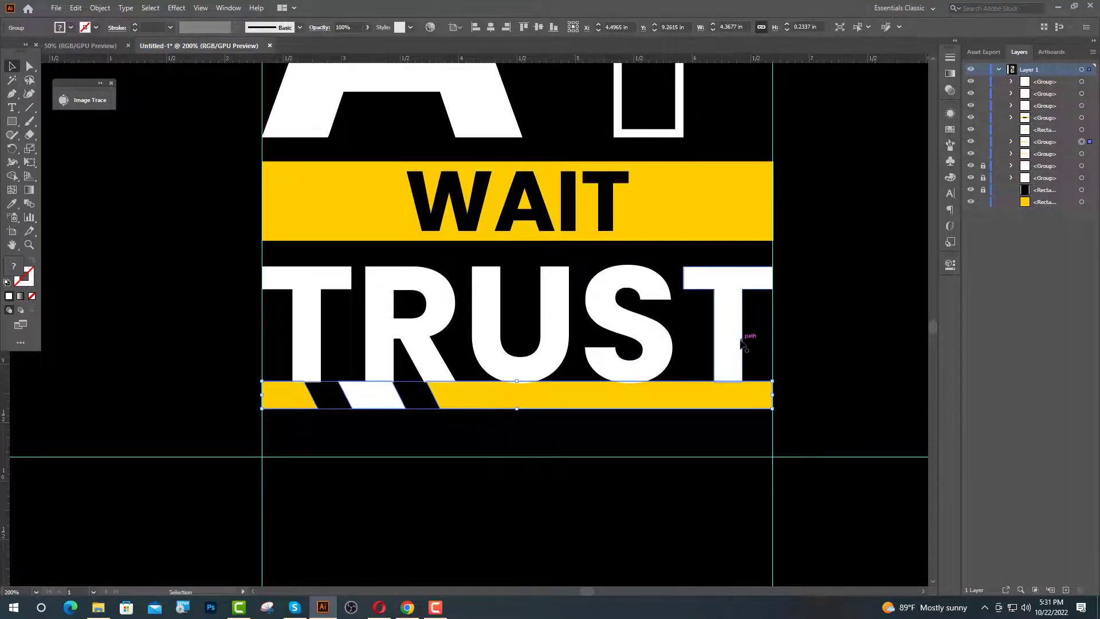
# - Nudge the lower striped bar down to leave a matching narrow gap beneath TRUST
pyautogui.press('Down')
pyautogui.press('Down')
pyautogui.press('Down')
pyautogui.press('Down')
pyautogui.press('Down')
pyautogui.press('Down')
pyautogui.press('Down')
pyautogui.press('Down')
pyautogui.press('Down')
pyautogui.press('Down')
pyautogui.press('Down')
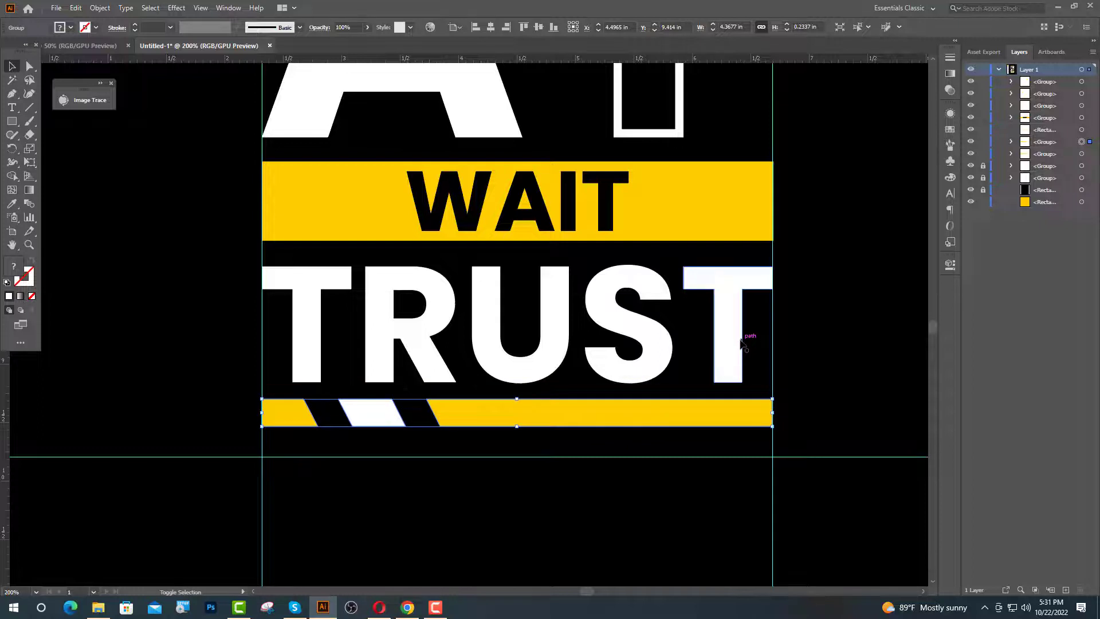
pyautogui.hotkey('ctrl', 'shift', 'a')
# - Group all the PRAY WAIT TRUST lettering and yellow bars, including both striped bars, into a single object
pyautogui.scroll(-2, 540, 437)
pyautogui.scroll(3, 641, 436)
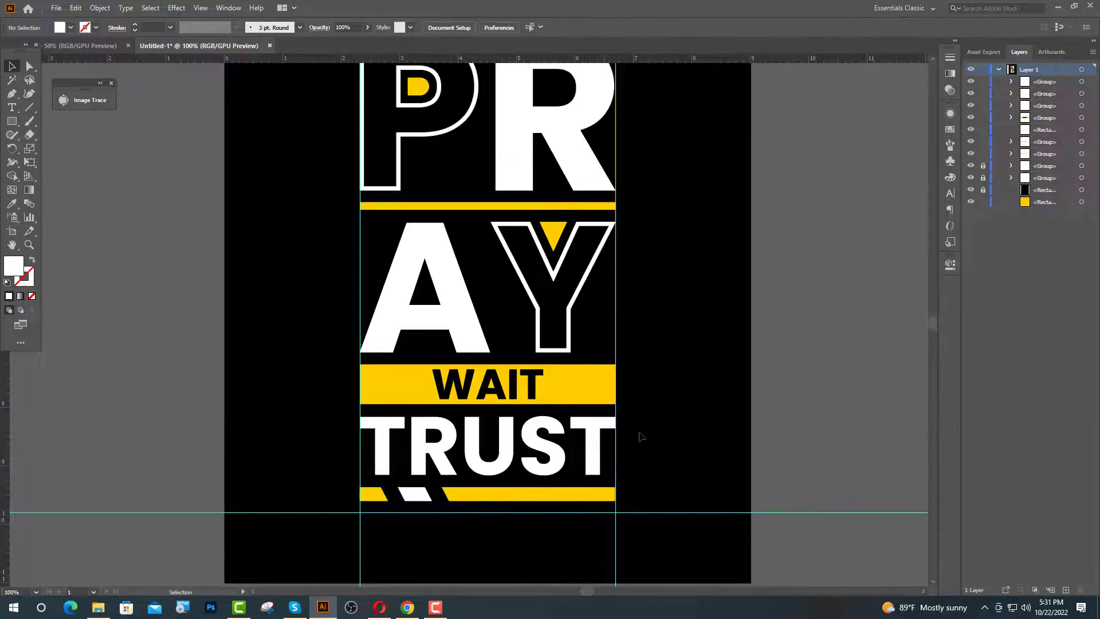
pyautogui.click(567, 492)
pyautogui.keyDown('shift'); pyautogui.click(596, 426); pyautogui.keyUp('shift')
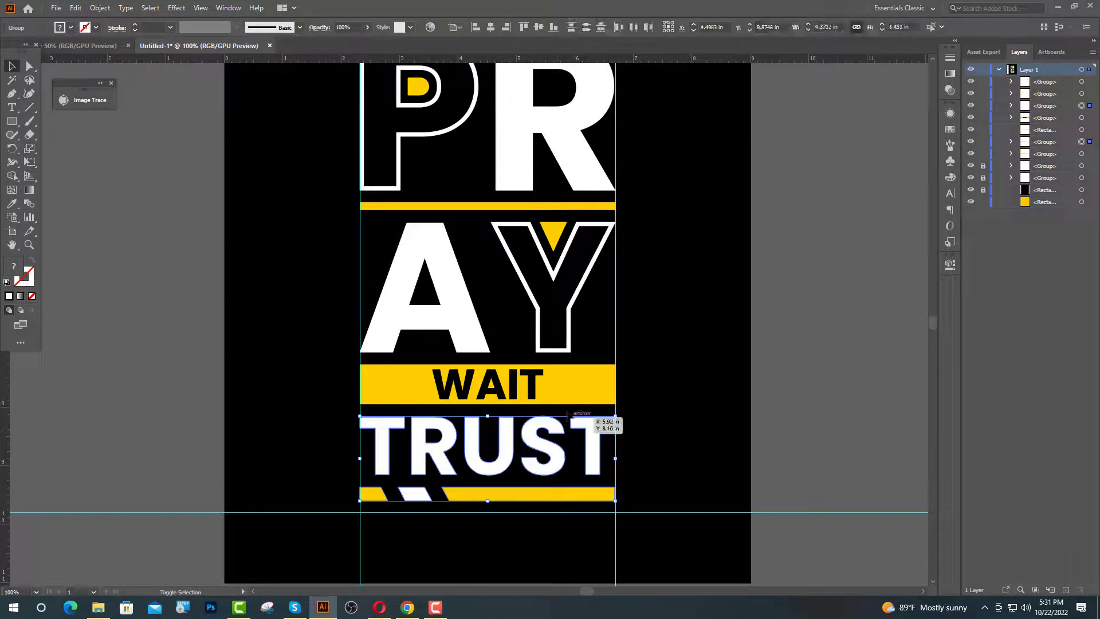
pyautogui.keyDown('shift'); pyautogui.click(565, 397); pyautogui.keyUp('shift')
pyautogui.keyDown('shift'); pyautogui.click(562, 336); pyautogui.keyUp('shift')
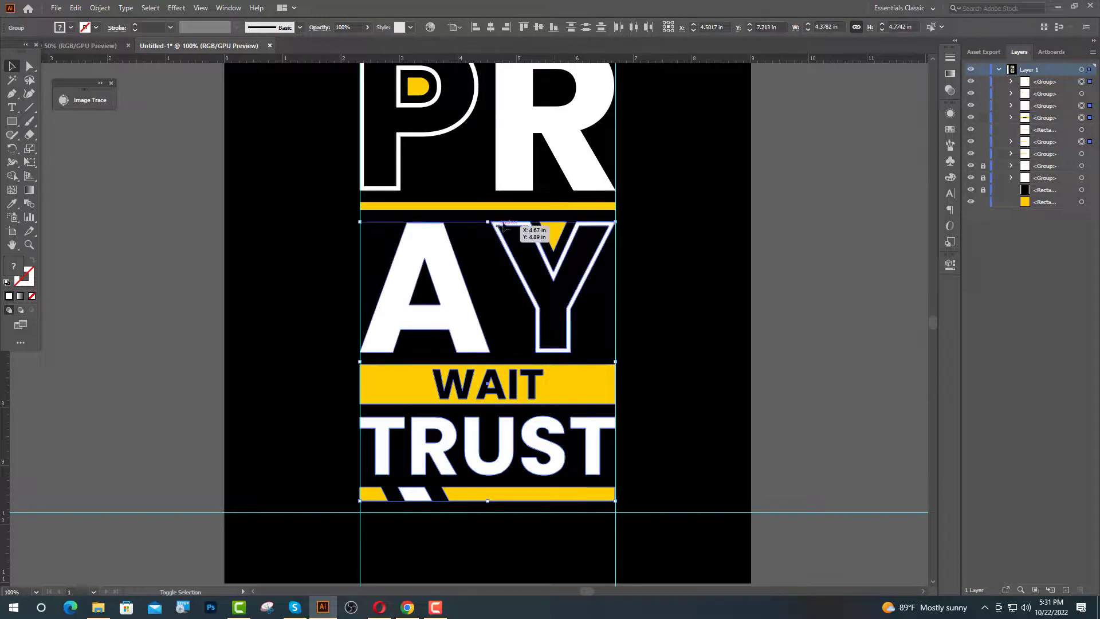
pyautogui.keyDown('shift'); pyautogui.click(535, 207); pyautogui.keyUp('shift')
pyautogui.keyDown('shift'); pyautogui.click(523, 186); pyautogui.keyUp('shift')
pyautogui.scroll(3, 518, 171)
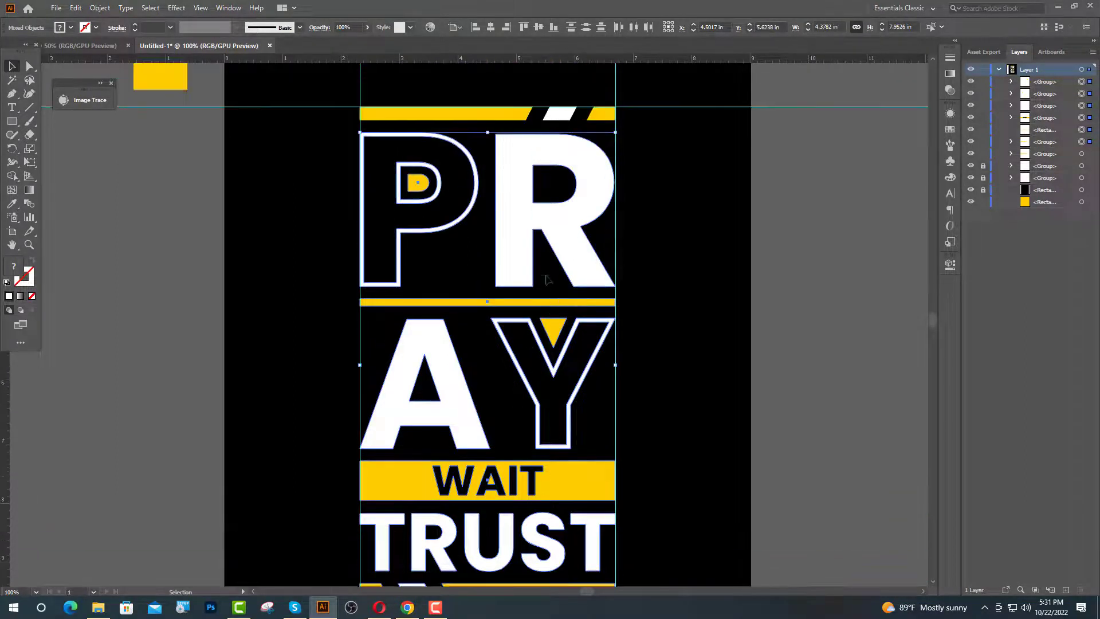
pyautogui.keyDown('shift'); pyautogui.click(516, 156); pyautogui.keyUp('shift')
pyautogui.hotkey('ctrl', 'g')
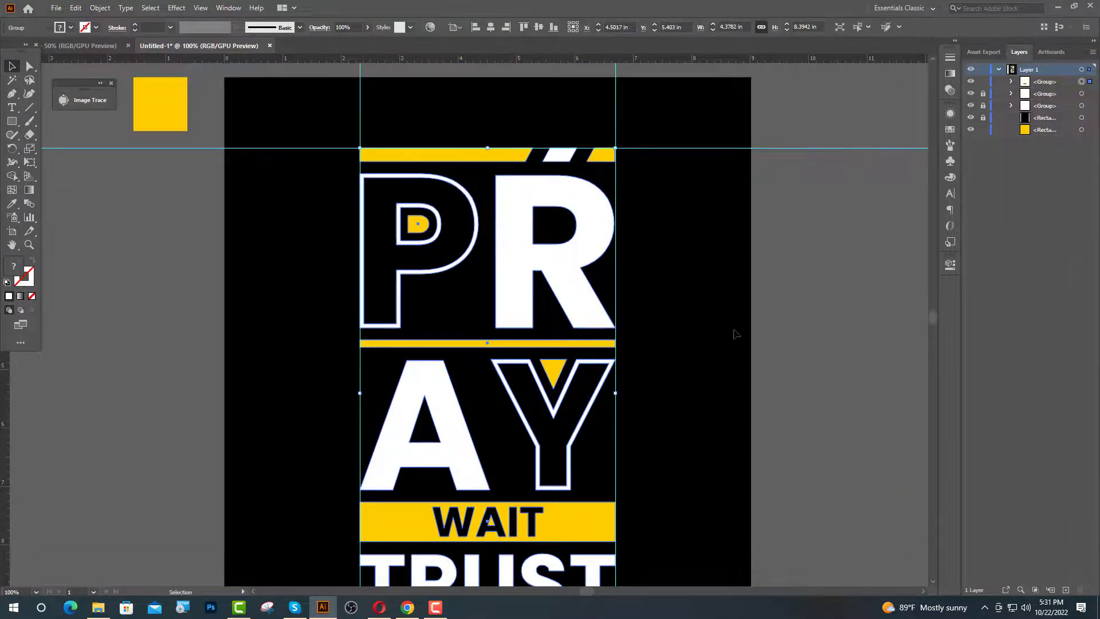
# - Centre the grouped design horizontally and vertically on the black artboard and deselect it
pyautogui.click(491, 30)
pyautogui.click(539, 28)
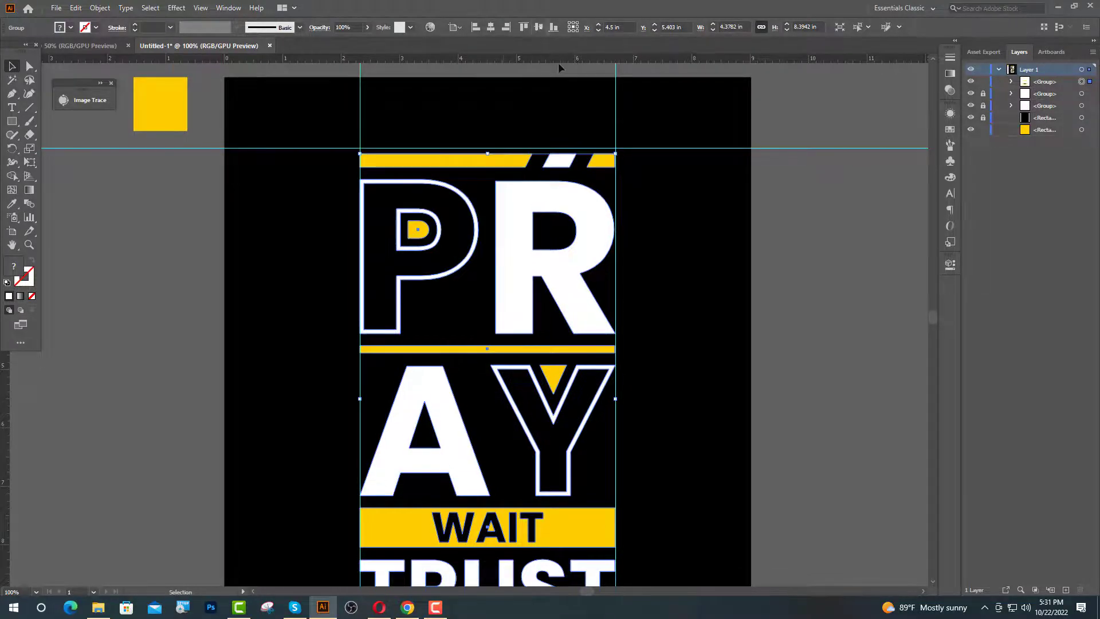
pyautogui.click(557, 106)
pyautogui.scroll(-2, 509, 326)
pyautogui.scroll(-1, 563, 297)
pyautogui.scroll(-1, 564, 298)
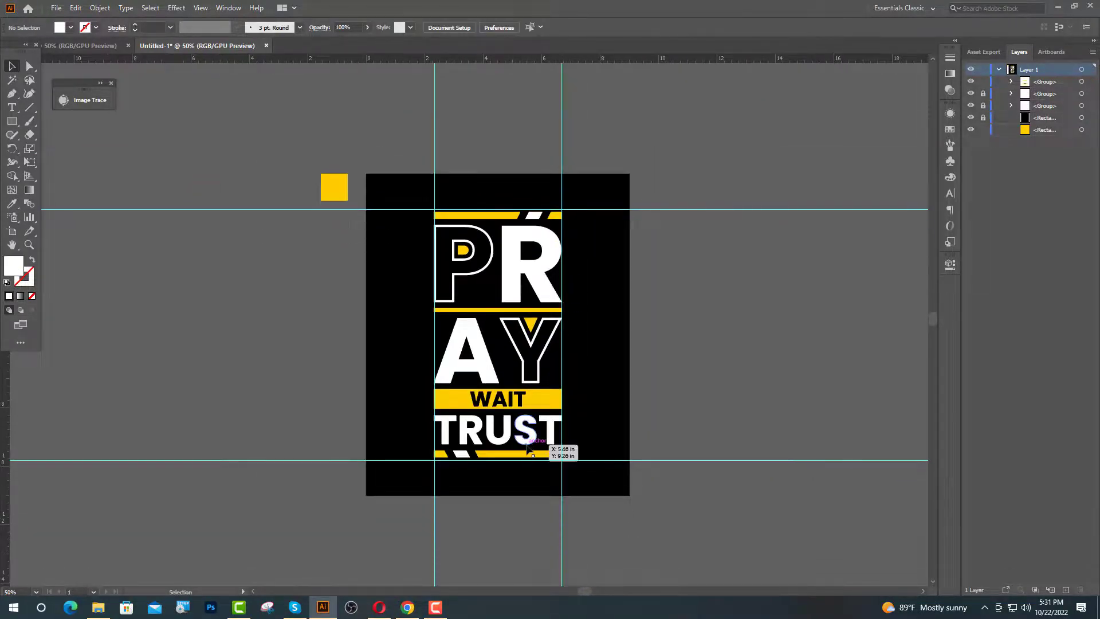
# - Place the grouped design onto the black shirt in the T-shirt mockup document and scale it down to about 3.56 × 6.83 in
pyautogui.click(533, 444)
pyautogui.moveTo(515, 346); pyautogui.dragTo(107, 57)
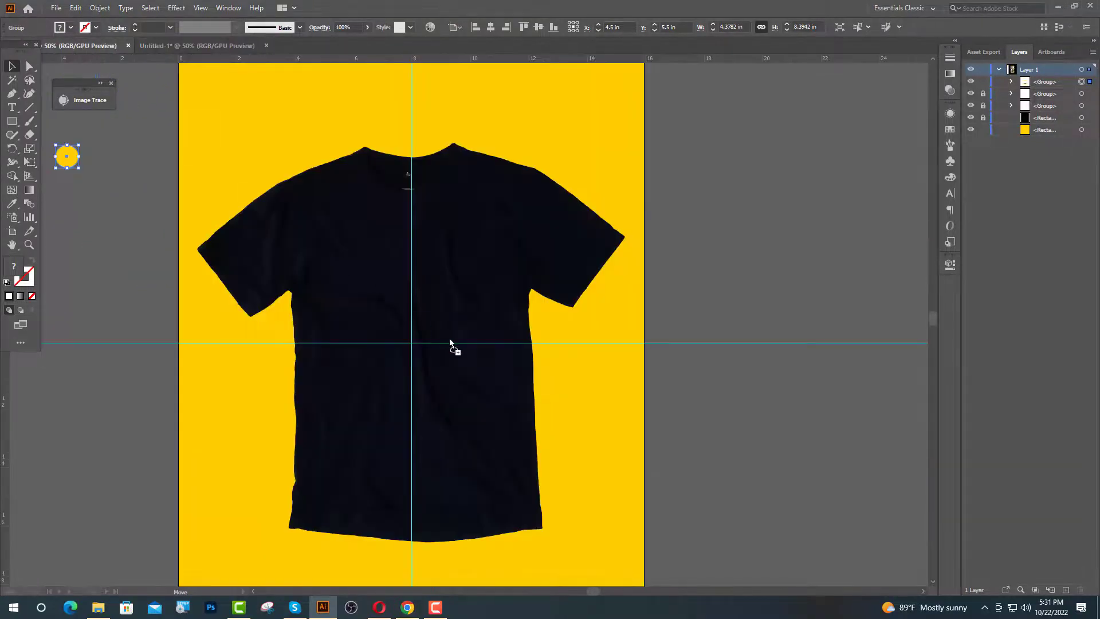
pyautogui.moveTo(451, 343); pyautogui.dragTo(450, 343)
pyautogui.moveTo(432, 204); pyautogui.dragTo(434, 227)
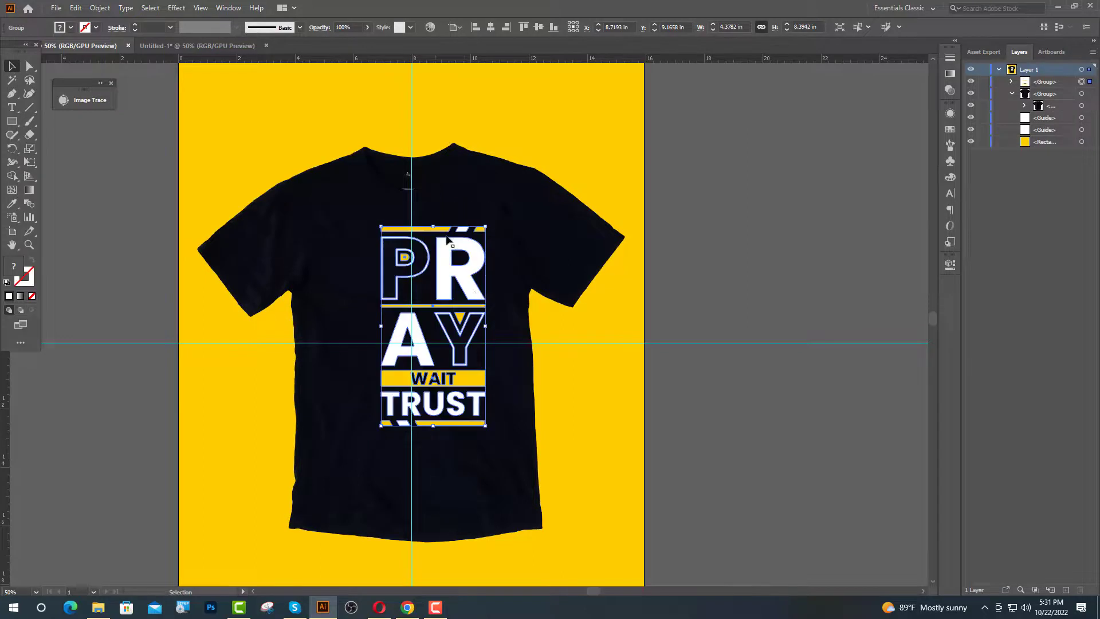
# - Centre the design horizontally and vertically on the mockup artboard and nudge it slightly lower on the shirt
pyautogui.click(490, 27)
pyautogui.click(538, 27)
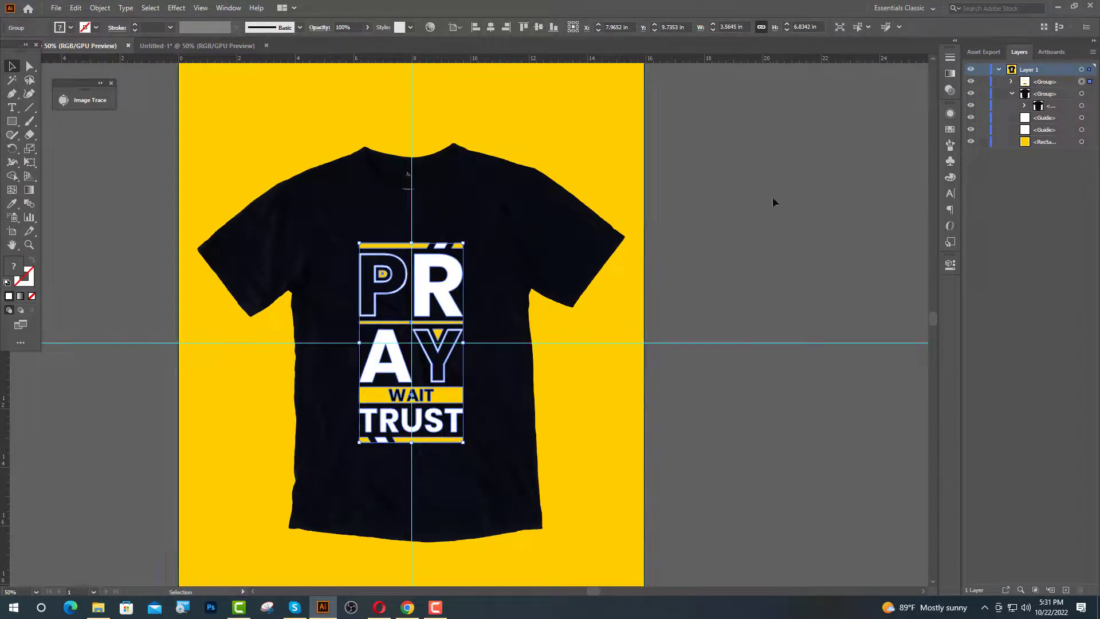
pyautogui.press('Down')
pyautogui.press('Down')
pyautogui.press('Down')
pyautogui.press('Down')
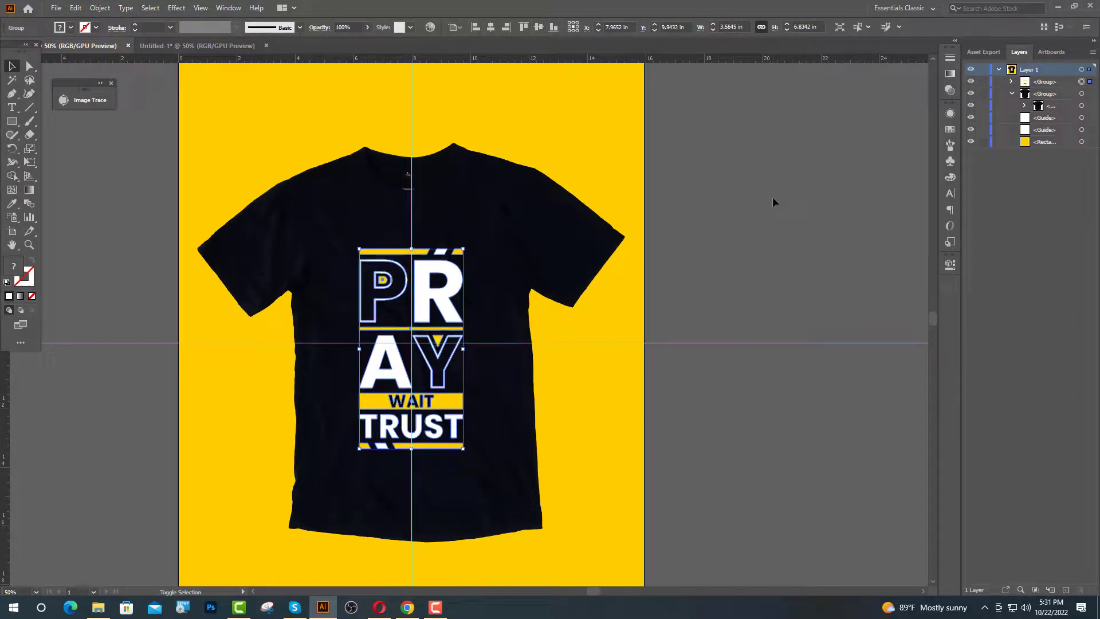
pyautogui.press('Down')
pyautogui.click(768, 309)
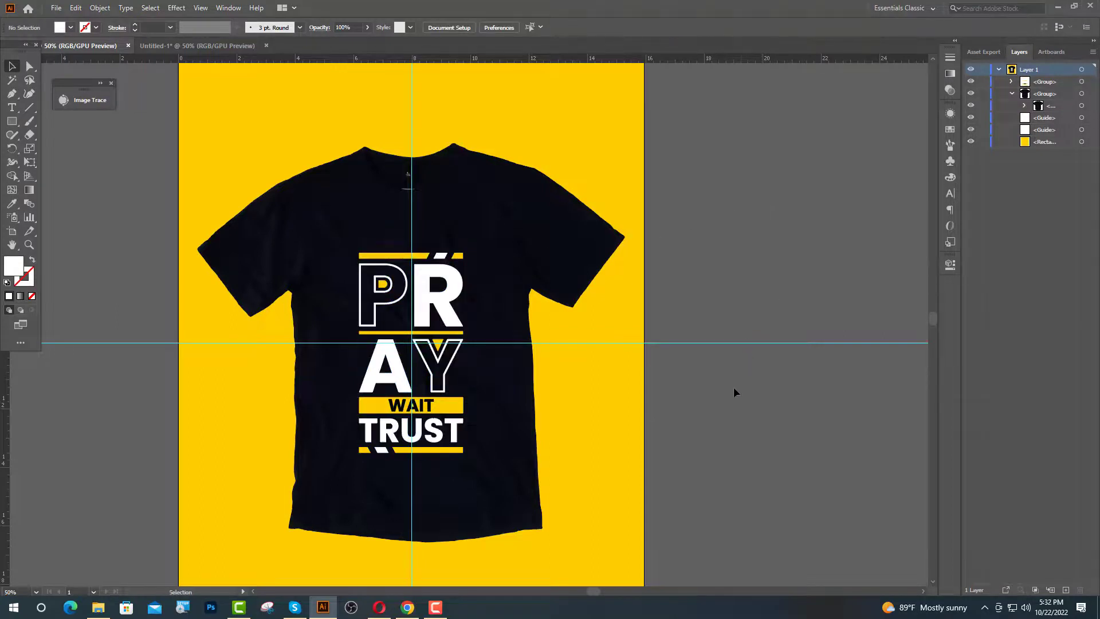
# - Hide both guides crossing the T-shirt mockup
pyautogui.moveTo(933, 319); pyautogui.dragTo(931, 320)
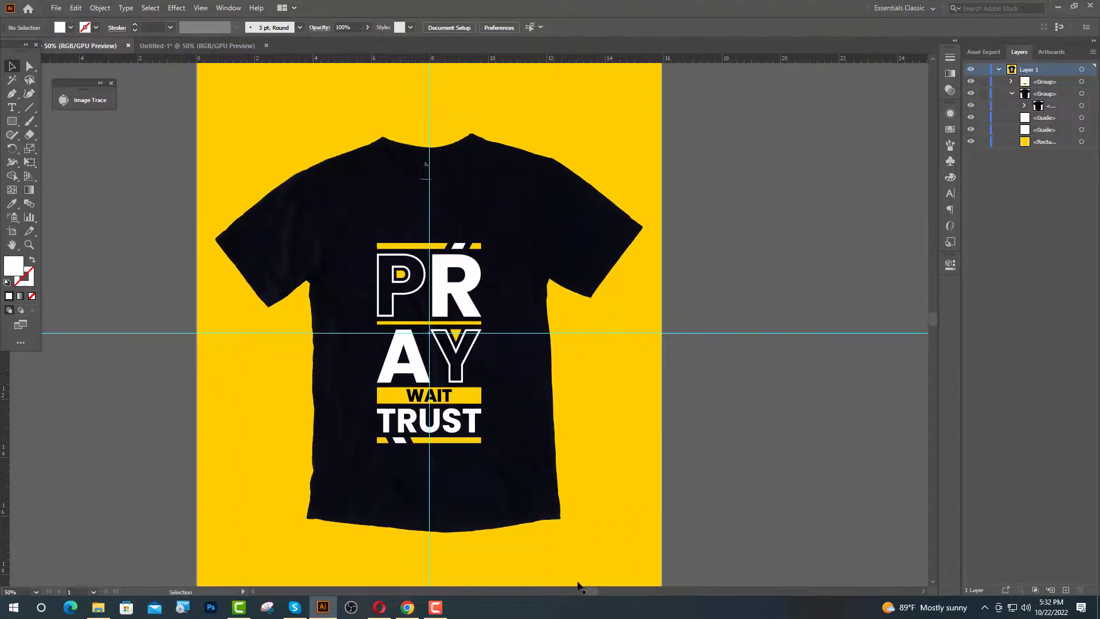
pyautogui.moveTo(591, 591); pyautogui.dragTo(584, 591)
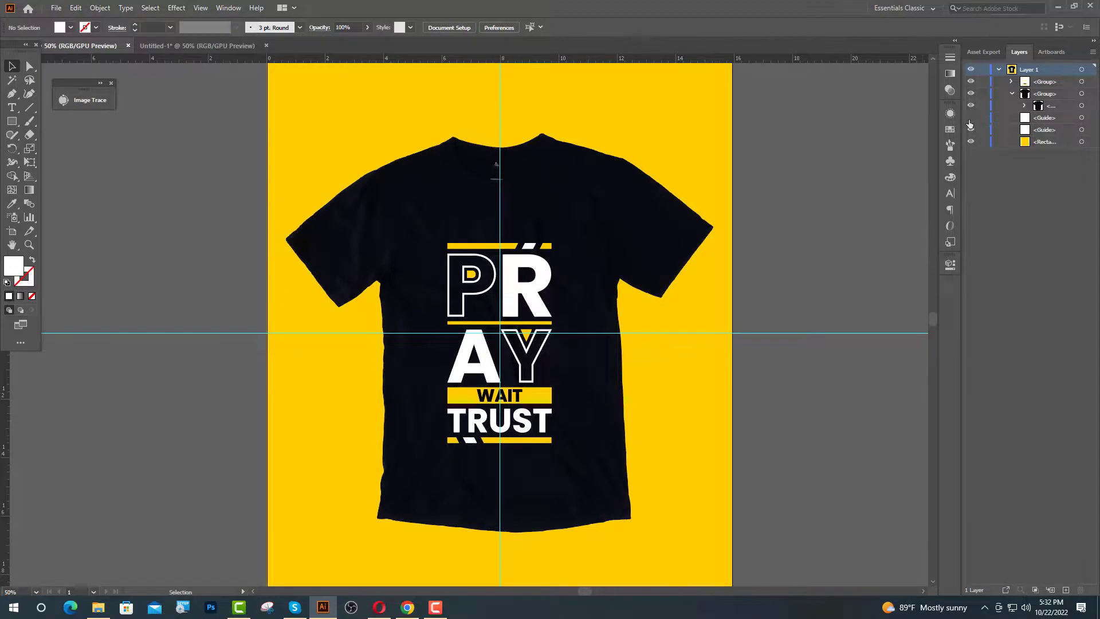
pyautogui.click(969, 130)
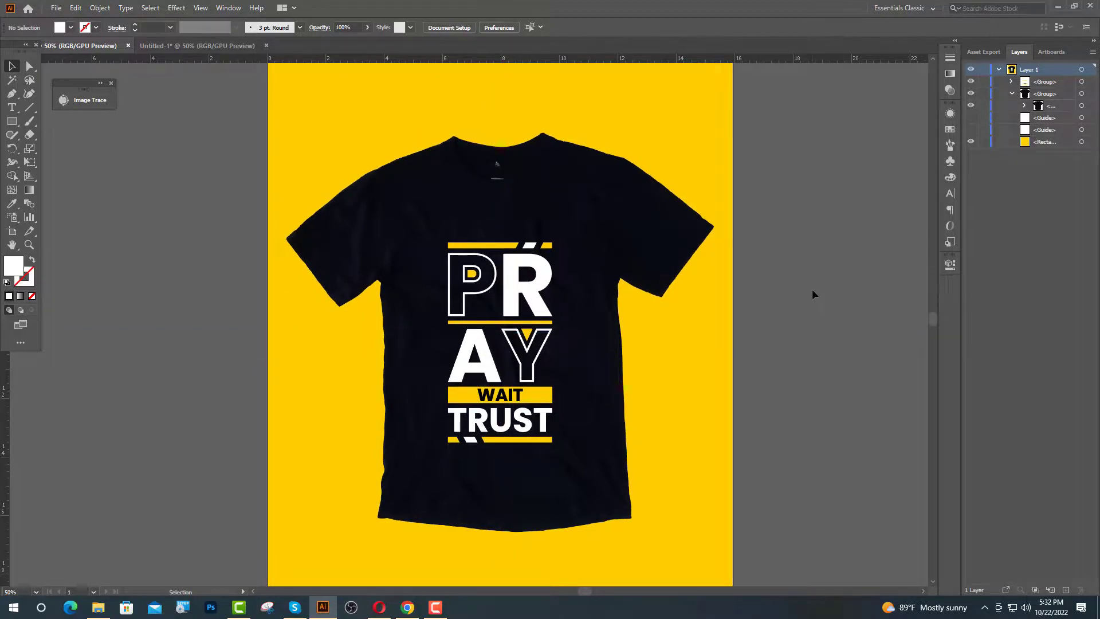